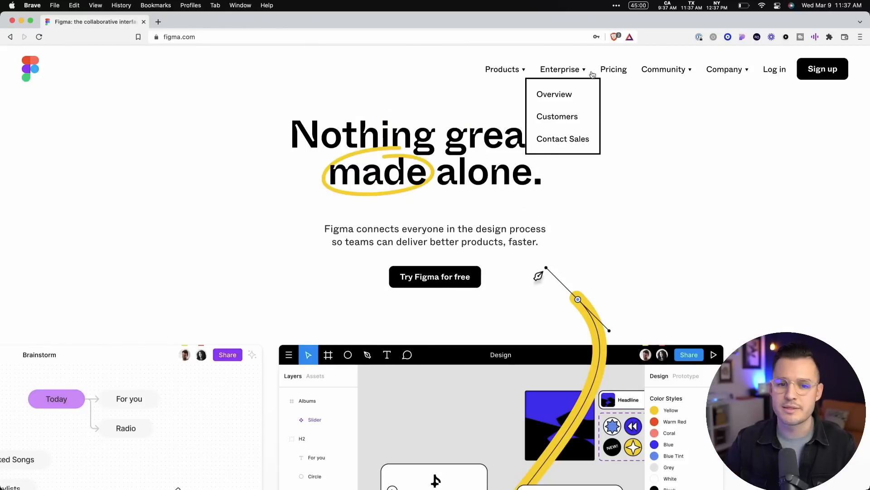
Switch from the Figma website to the Figma desktop app and dismiss the FigJam templates banner on the Recents page
mouse_move(685, 75)
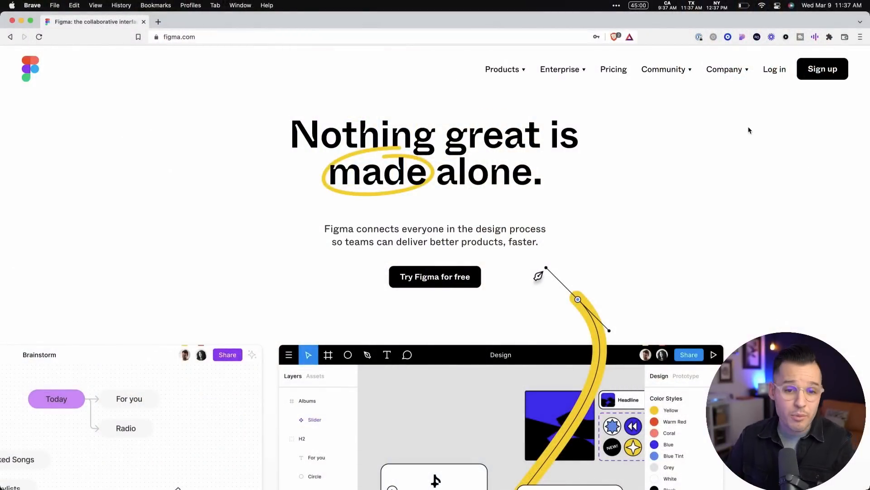
key("ctrl+Right")
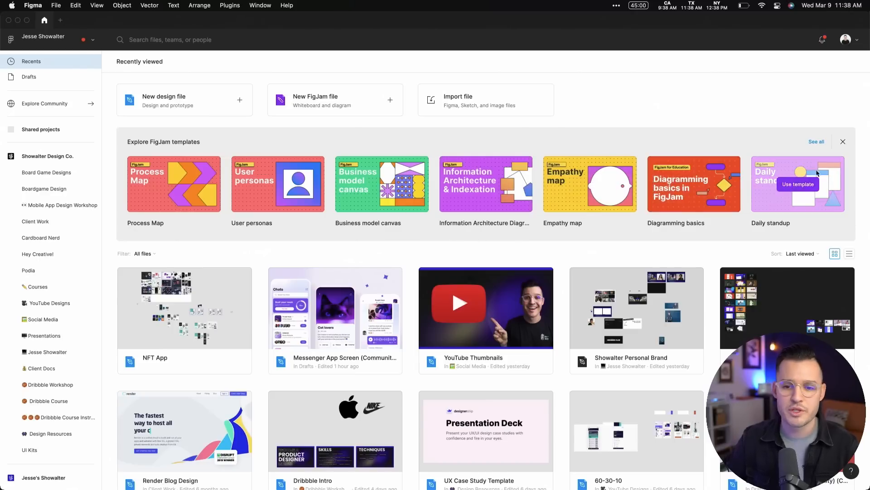
left_click(843, 143)
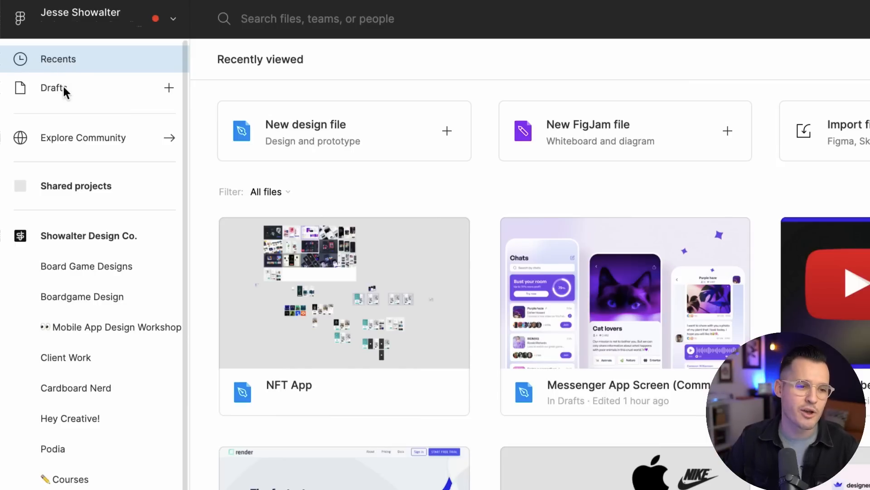
Move the Messenger App Screen file from Drafts into the YouTube Designs project, check that project, and return to Drafts
left_click(64, 86)
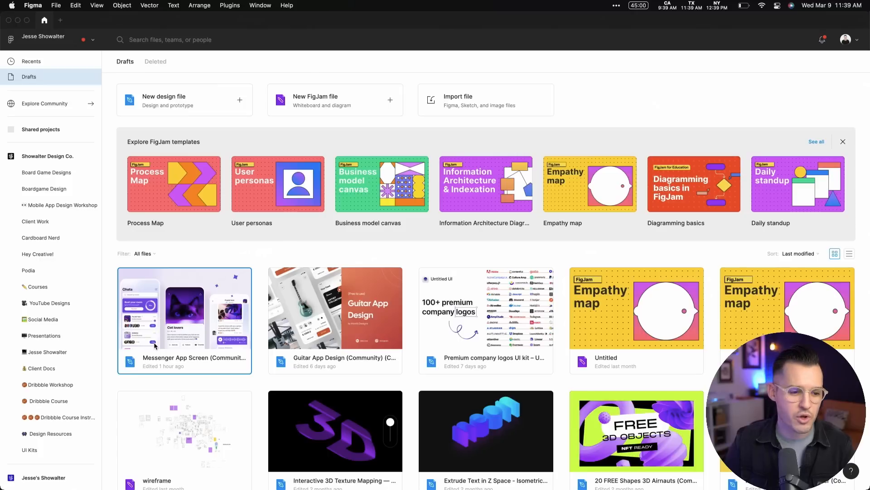
left_click_drag(153, 343, 50, 303)
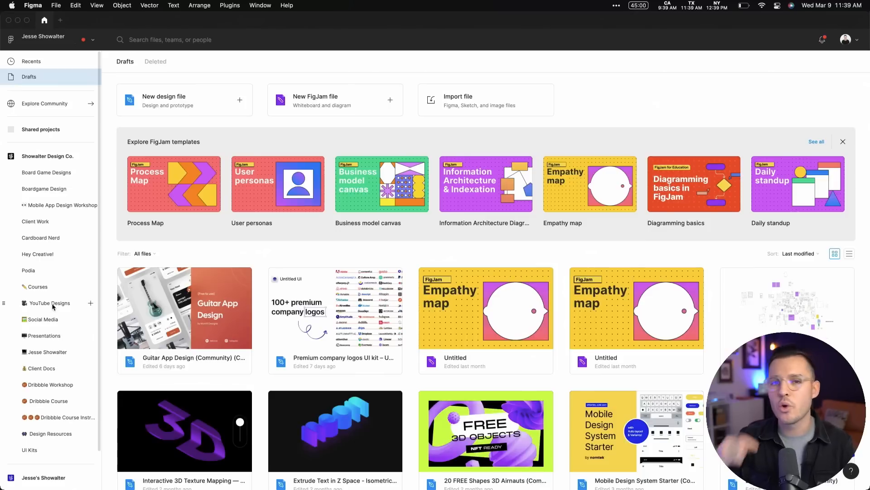
left_click(53, 305)
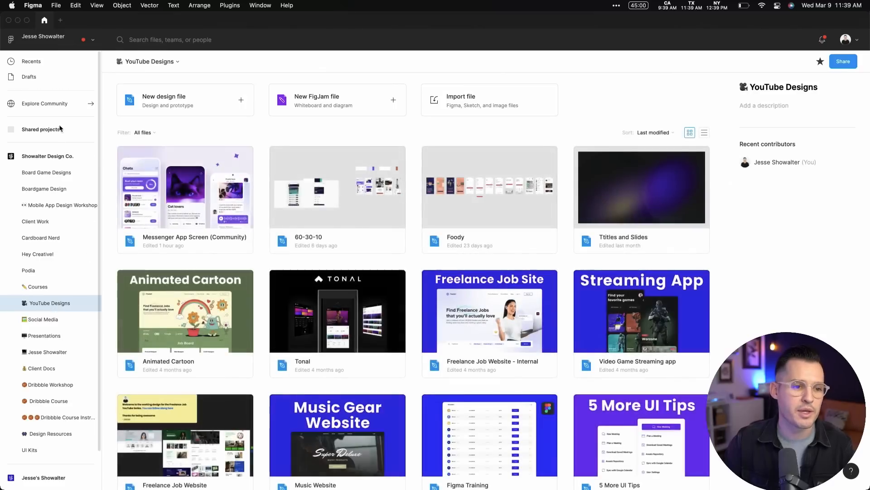
left_click(48, 78)
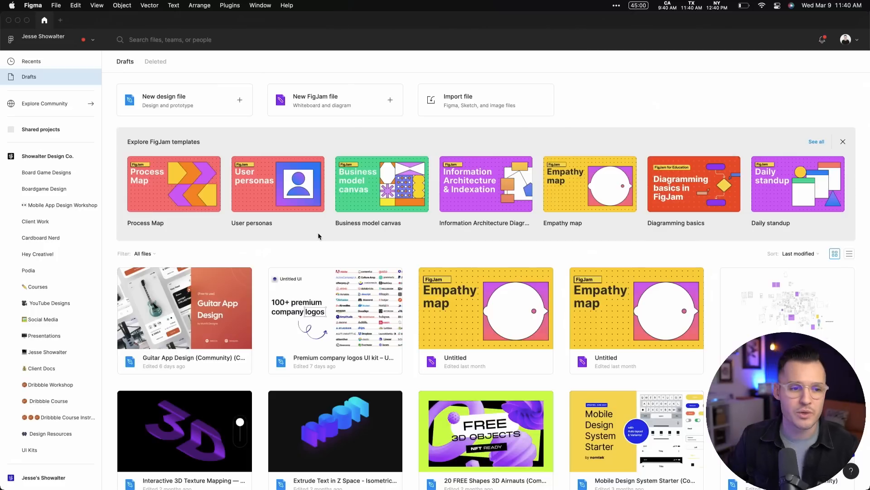
Search the Figma Community for "buttons", browse the plugin, creator, widget and file results, and clear the search
left_click(55, 108)
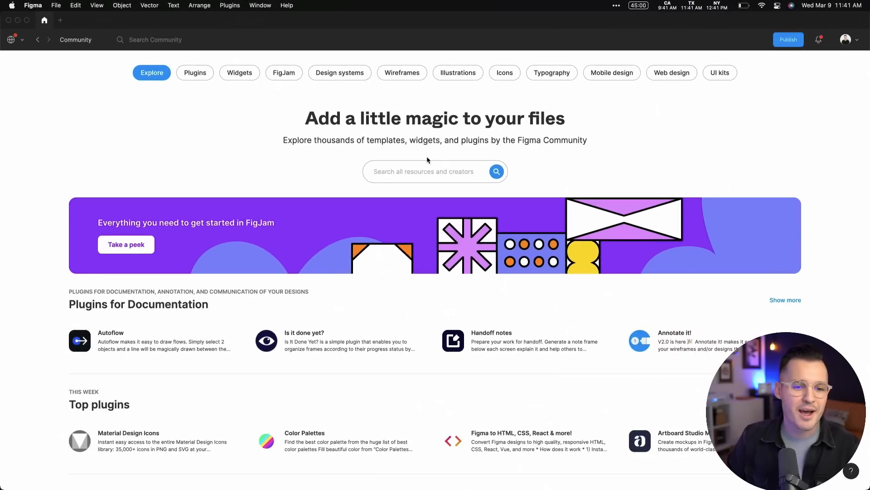
left_click(163, 40)
type("buttons")
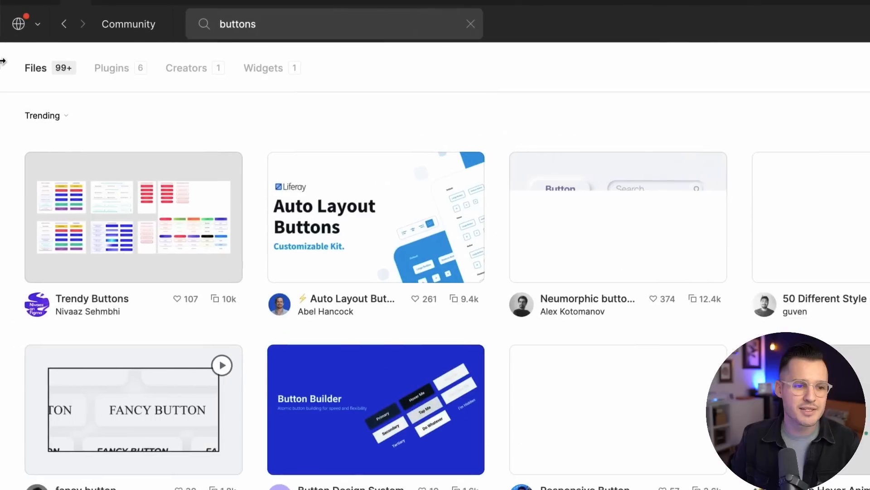
left_click(102, 69)
left_click(182, 68)
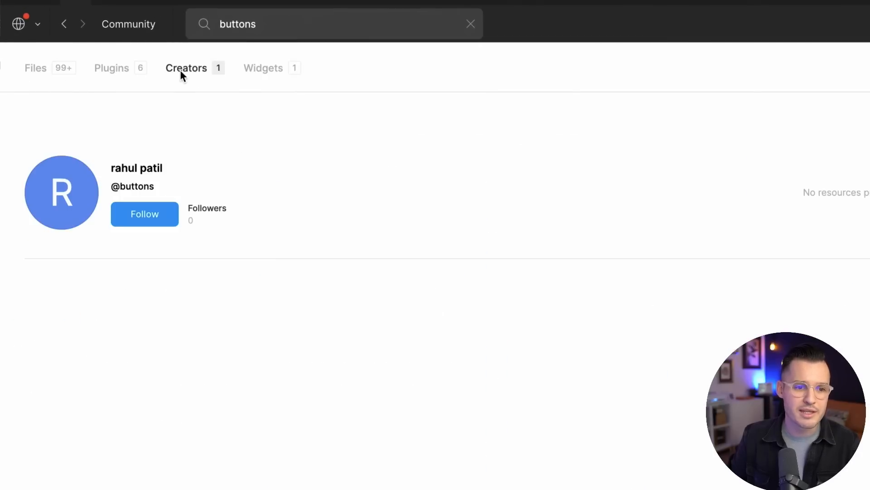
left_click(253, 69)
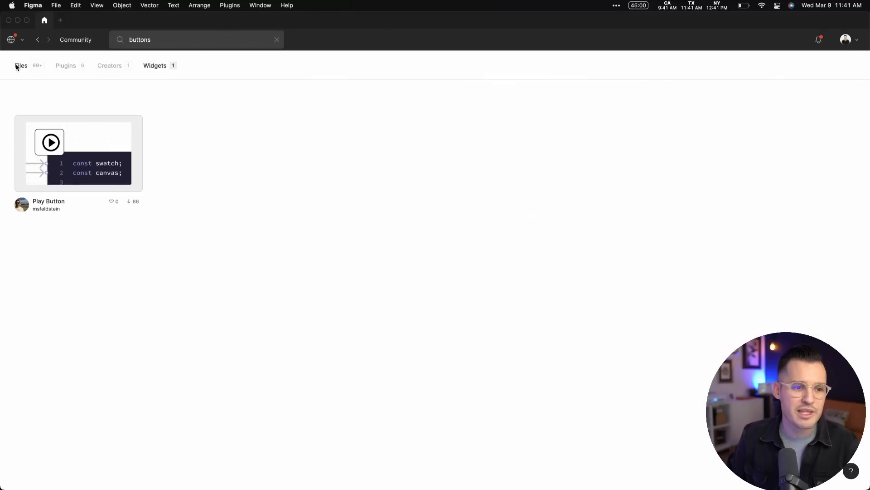
left_click(30, 66)
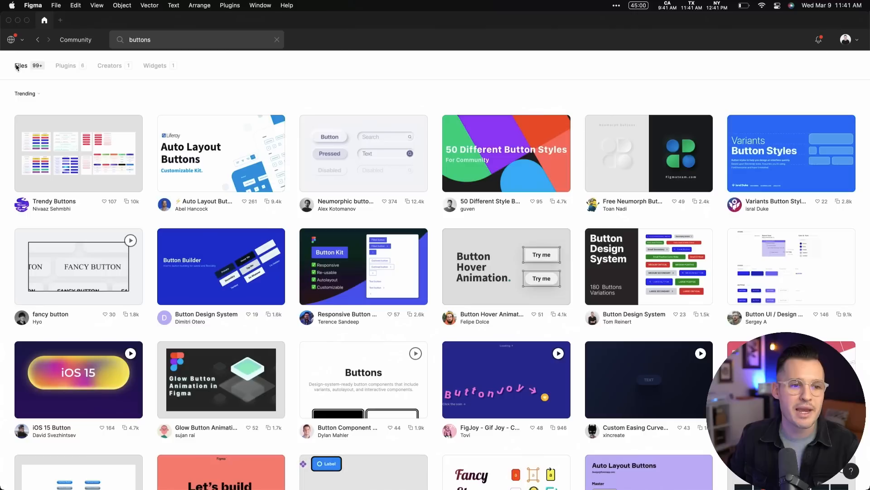
left_click(277, 40)
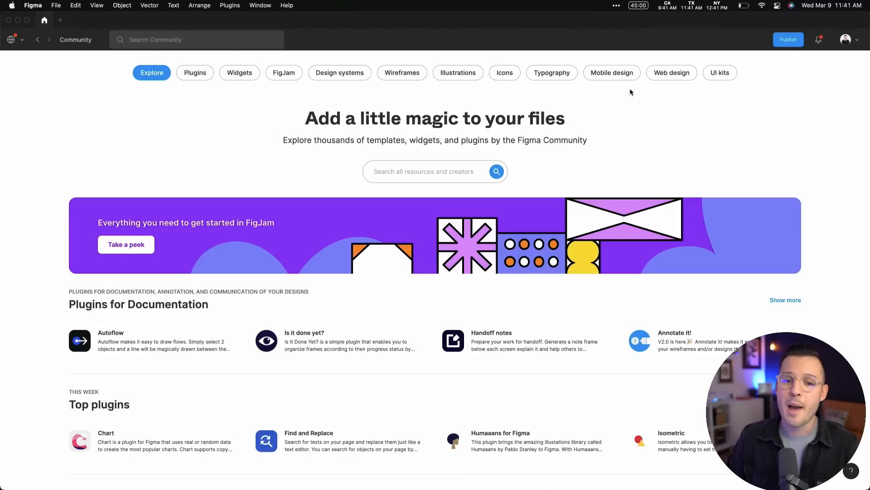
Find the NFT UI Design - Caterpillar file among the Community's mobile design resources and duplicate it into the personal account's drafts
left_click(610, 76)
scroll(572, 238, "down", 4)
scroll(572, 238, "down", 7)
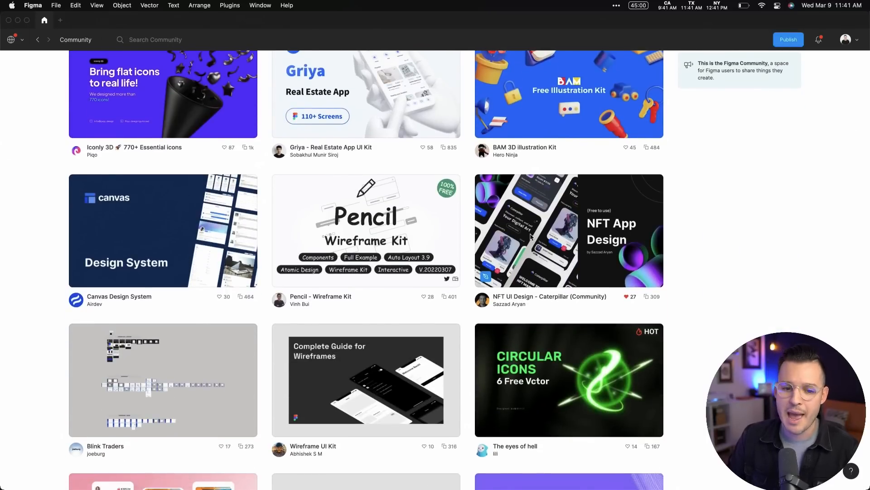
left_click(530, 236)
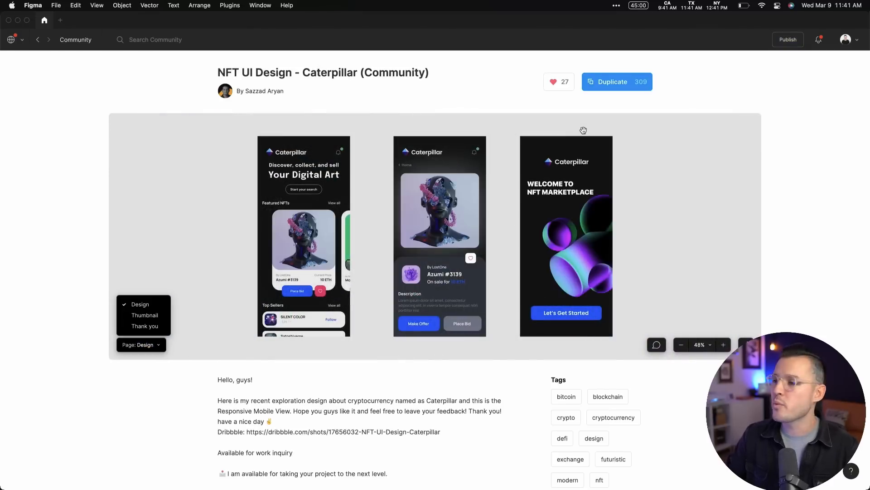
left_click(614, 87)
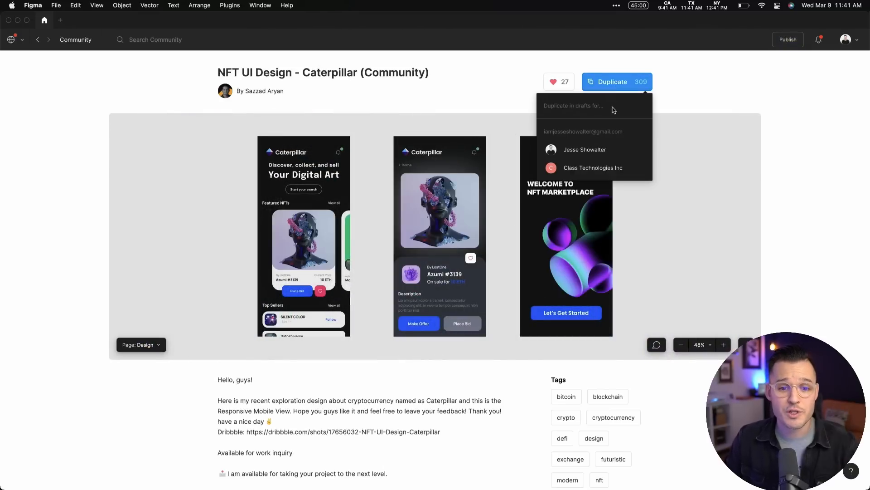
left_click(593, 155)
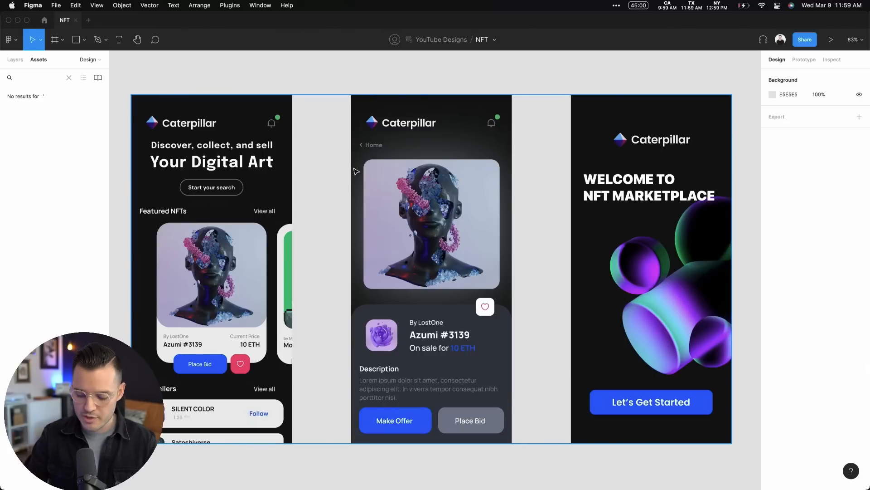
Examine the Caterpillar screens in the NFT file up close, from the artwork detail screen across to the Home screen
key("super+minus")
key("super+plus")
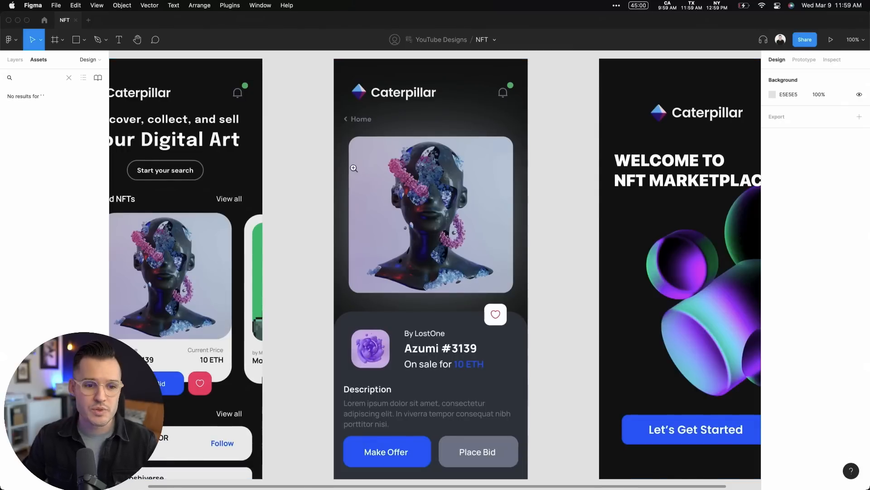
left_click_drag(270, 90, 660, 418)
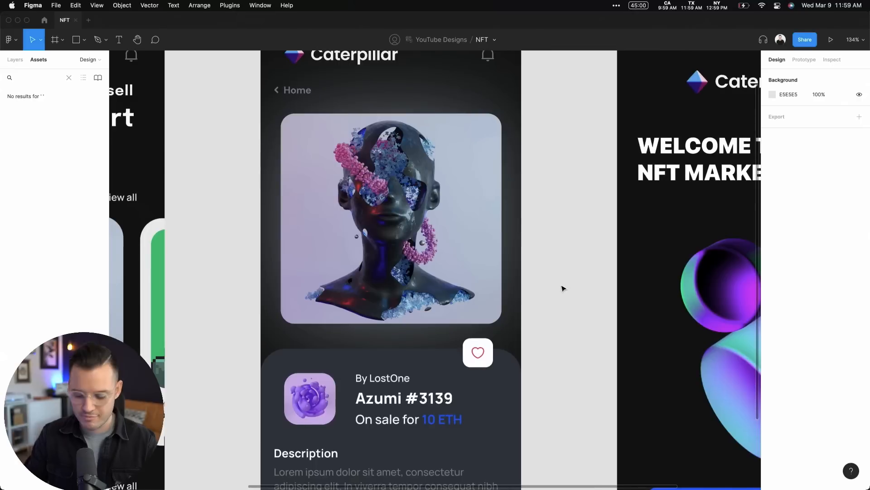
left_click_drag(582, 277, 673, 307)
left_click_drag(296, 331, 446, 266)
scroll(417, 269, "left", 3)
scroll(417, 270, "down", 1)
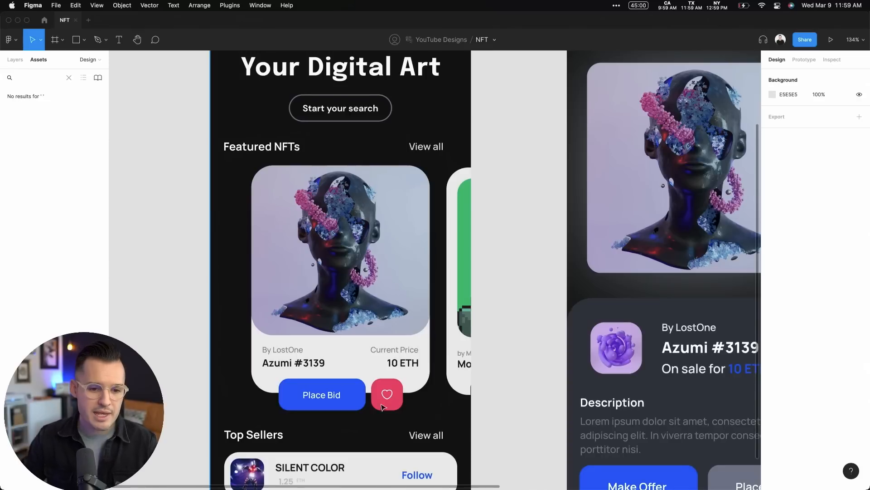
Move the group of three Caterpillar screens up and to the left on the canvas, to about X -606, Y -1313
left_click(300, 389)
scroll(308, 294, "down", 5)
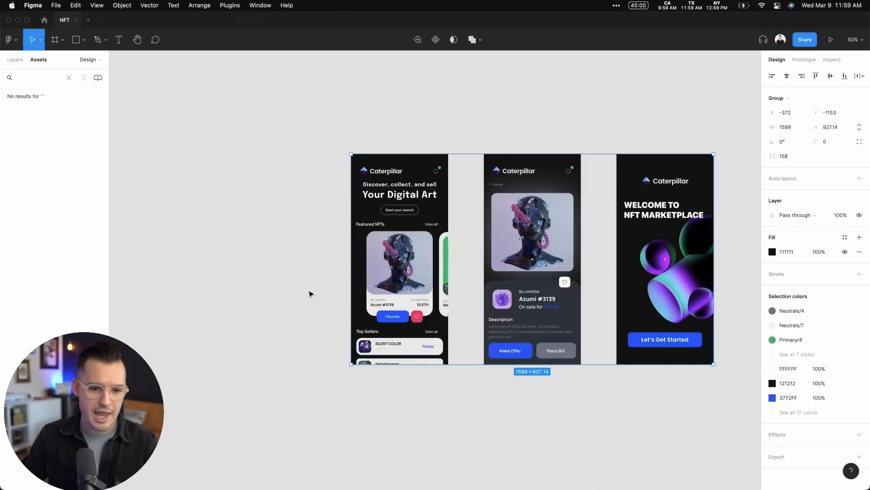
left_click_drag(394, 250, 341, 213)
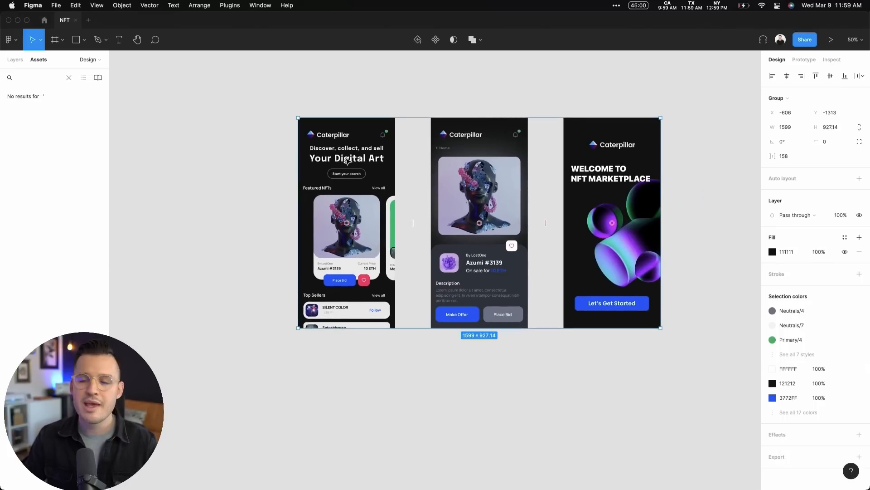
Select the Home screen frame, its featured NFT card and its headline group in turn, and clear the selection
double_click(347, 161)
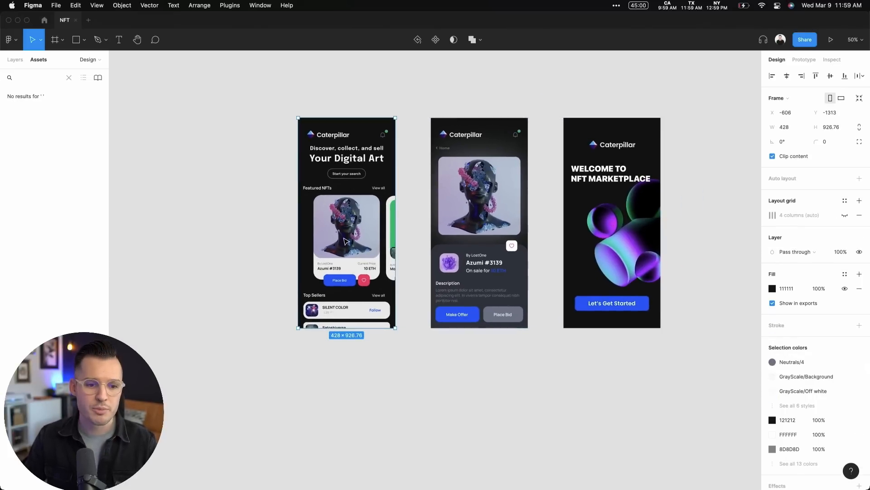
left_click(347, 237)
double_click(333, 215)
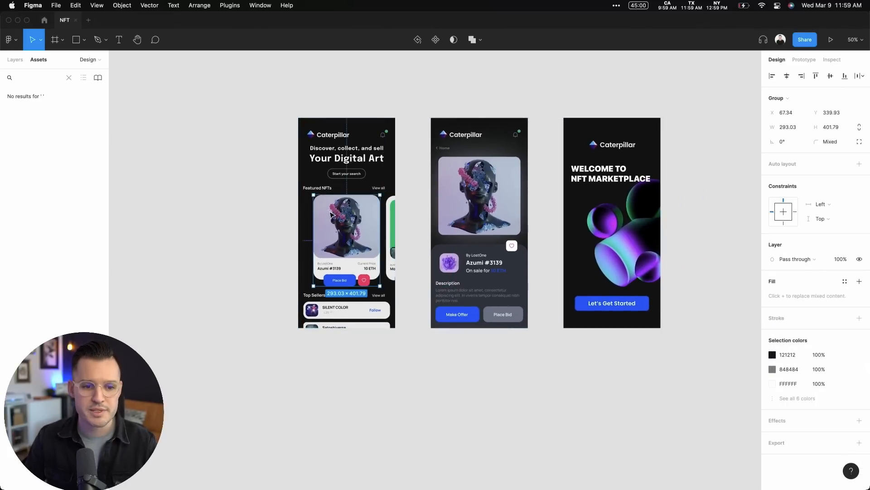
left_click(353, 158)
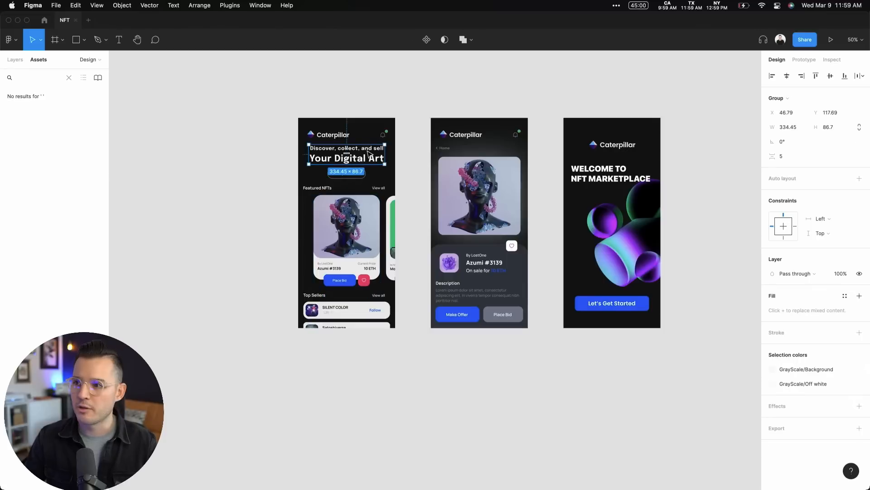
left_click(180, 136)
scroll(421, 111, "right", 3)
scroll(422, 111, "up", 2)
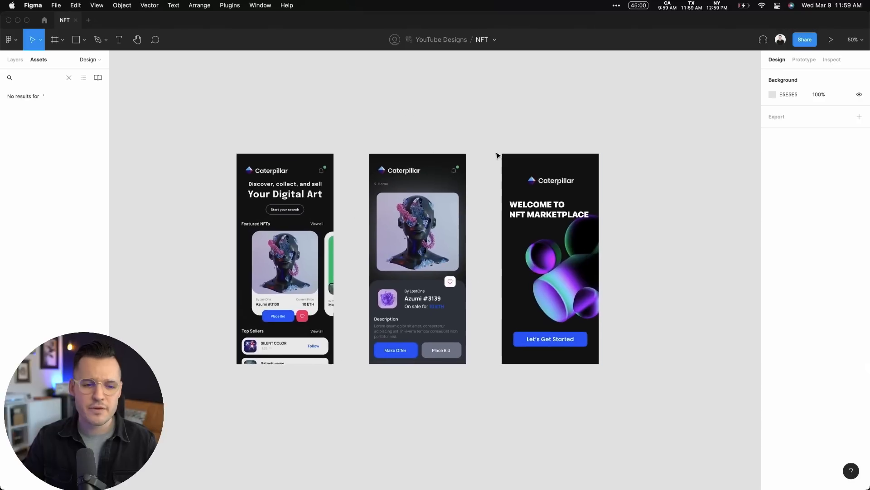
Show the layer list, expand Group 2753 in the Home frame, locate its Text layer on the canvas, and deselect it
left_click(15, 59)
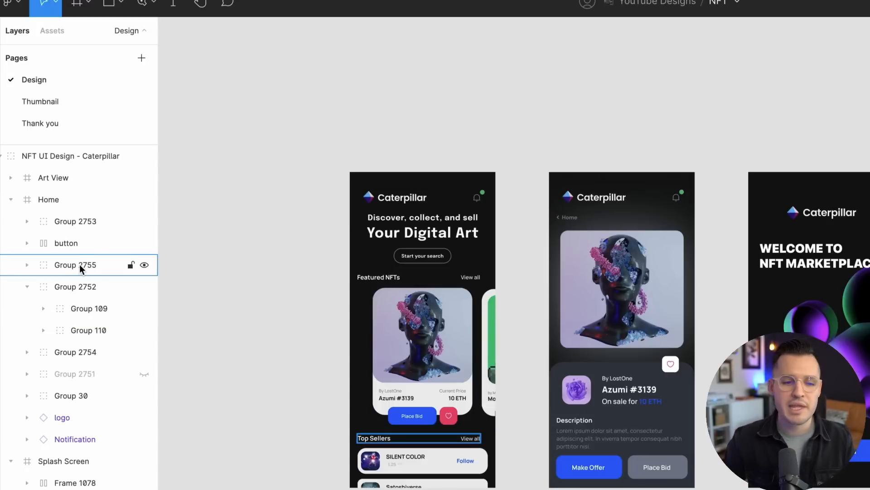
left_click(27, 222)
left_click(89, 245)
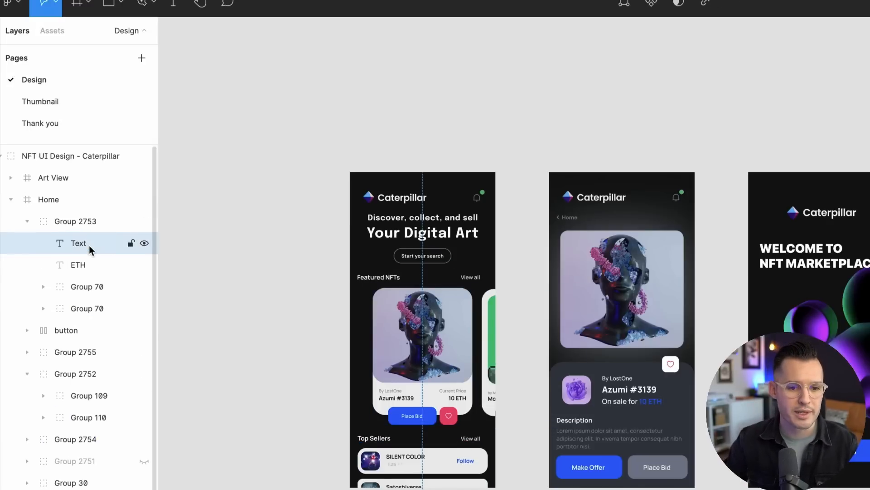
scroll(272, 272, "down", 3)
scroll(295, 295, "up", 1)
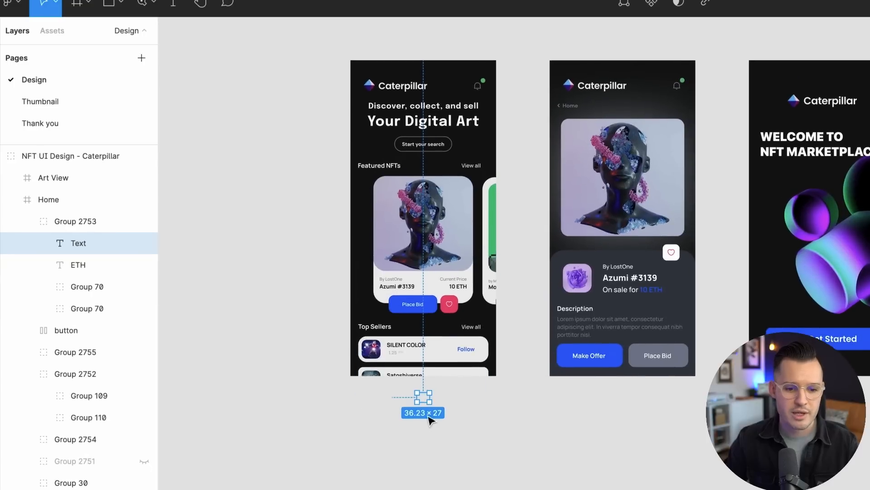
left_click(274, 162)
scroll(279, 240, "up", 3)
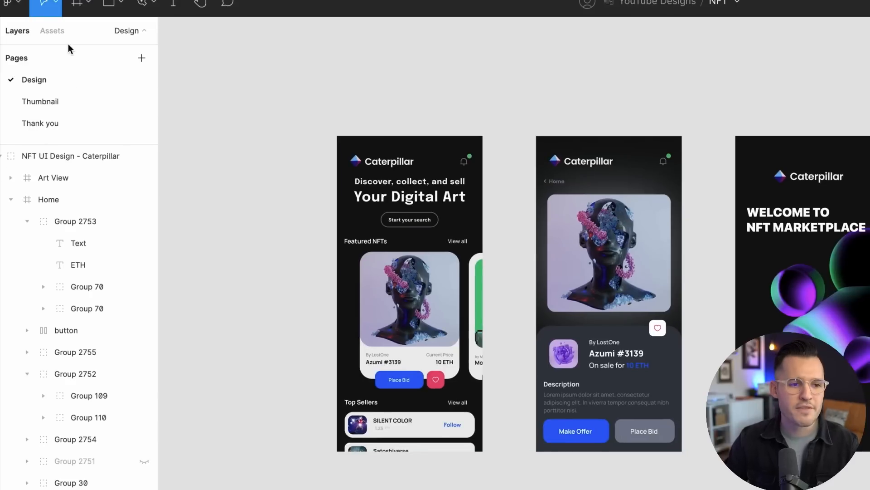
Clear the asset search and place a copy of the bell icon component on the empty canvas above an app screen
left_click(52, 31)
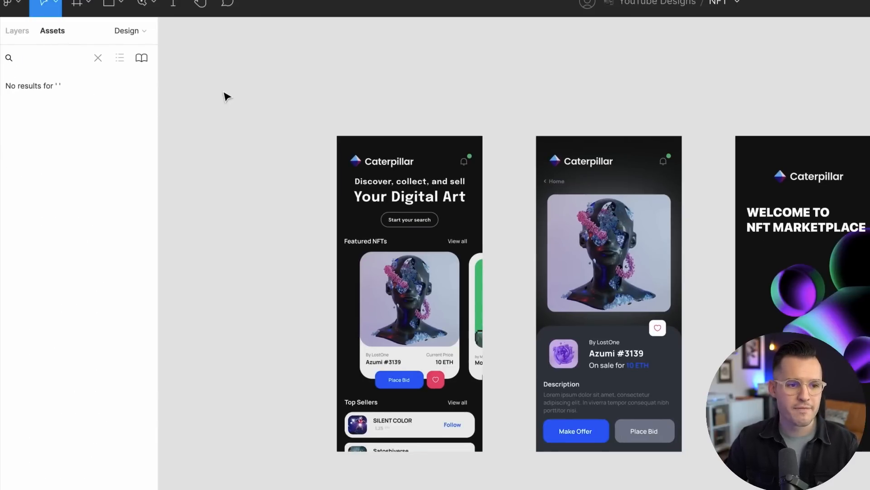
left_click(98, 57)
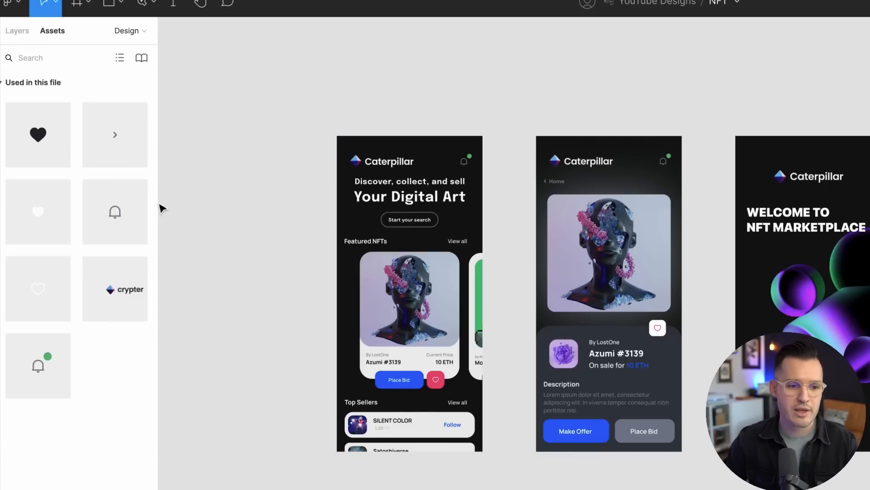
left_click_drag(615, 64, 637, 180)
left_click(696, 164)
key("z")
left_click_drag(623, 264, 609, 193)
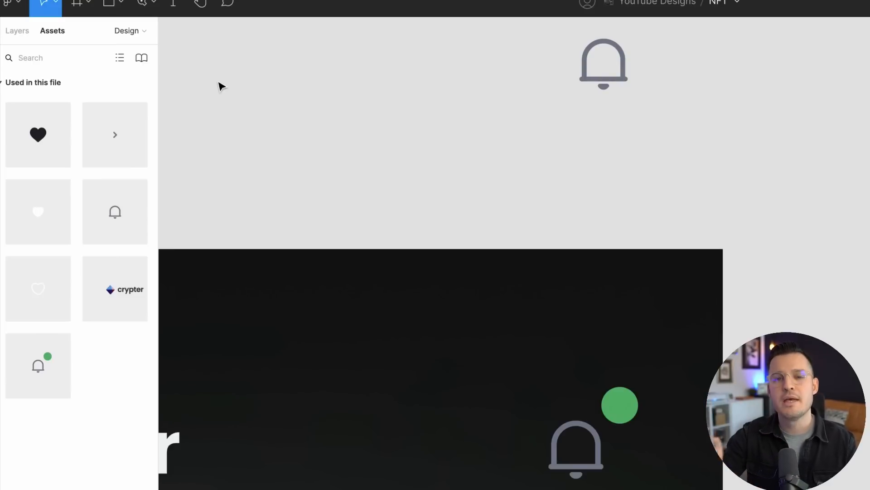
scroll(220, 87, "down", 3)
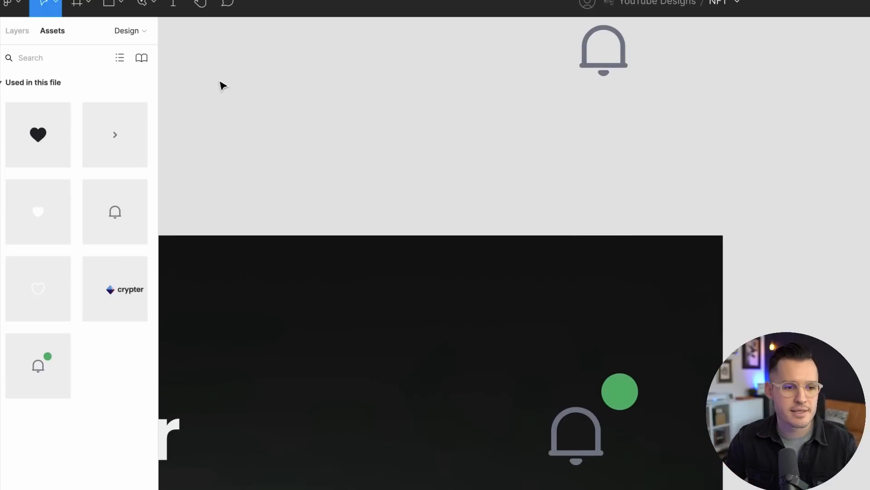
Enable the User Flows: Flow Kit library for this file and check for available library updates
left_click(141, 59)
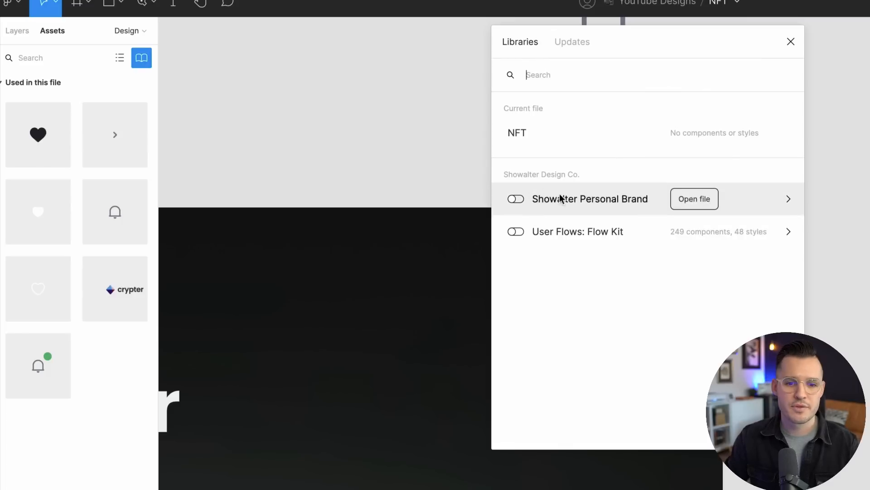
left_click(516, 232)
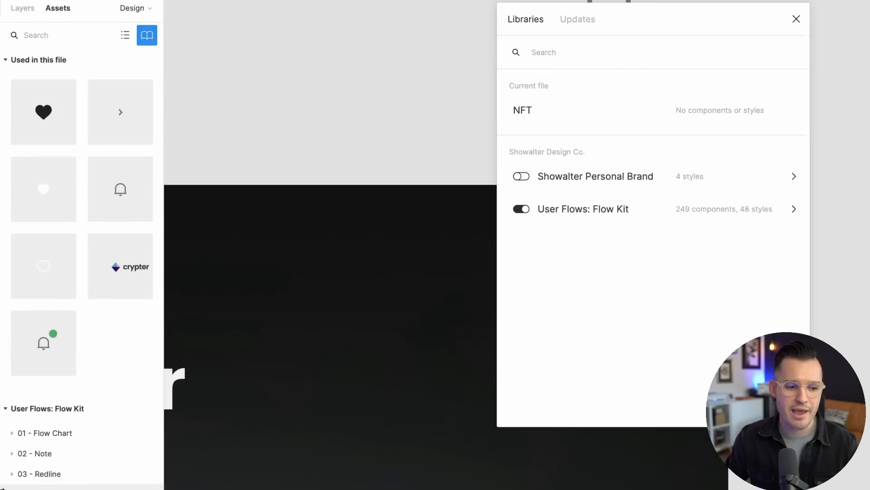
left_click(13, 381)
left_click(12, 381)
left_click(12, 399)
left_click(11, 398)
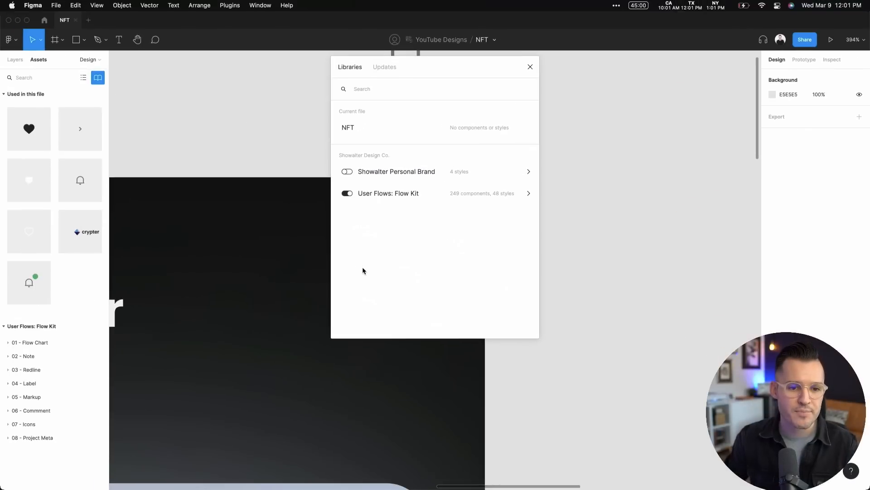
left_click(388, 68)
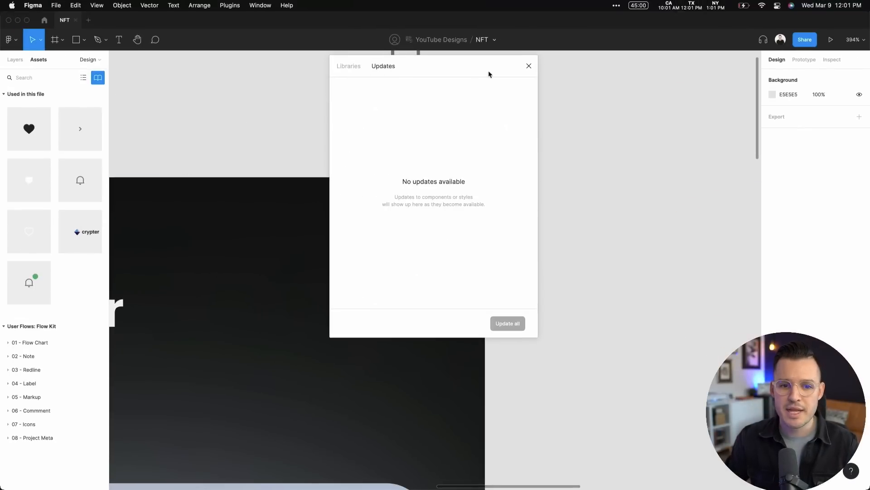
left_click(529, 67)
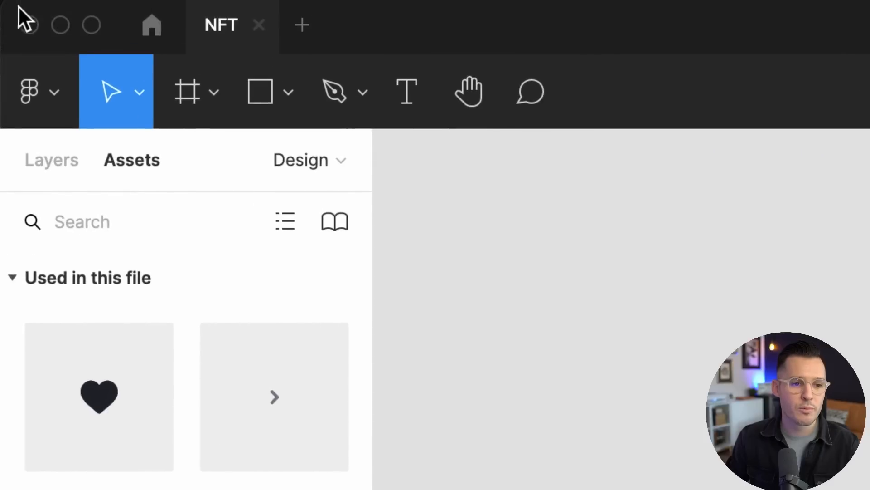
Look through the variants of the Move, Frame, shape and Pen tools, and the Text tool beside them
left_click(132, 96)
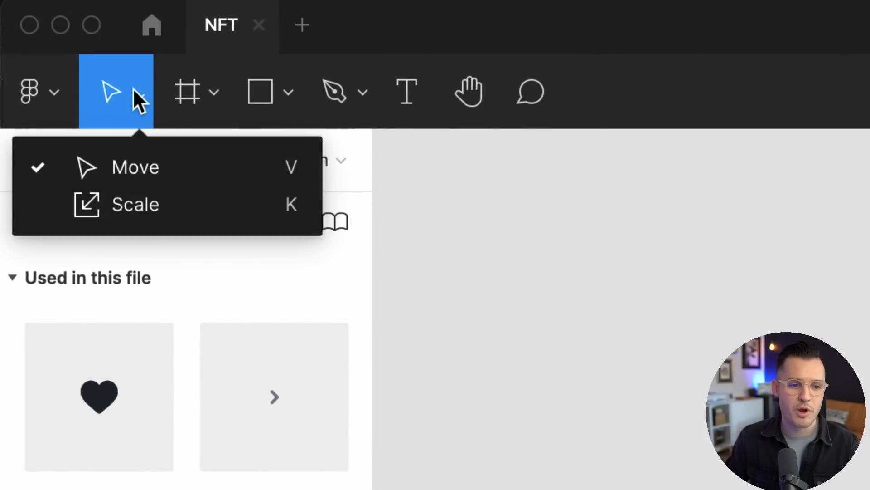
left_click(215, 98)
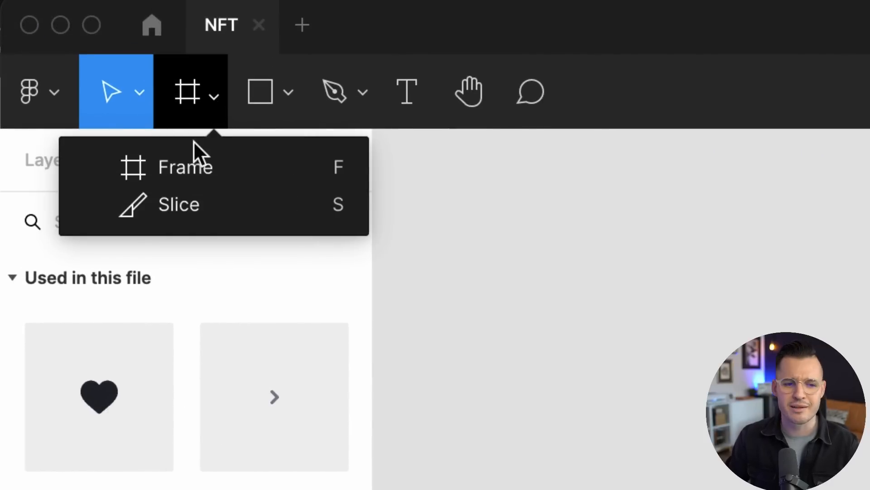
left_click(267, 97)
left_click(287, 99)
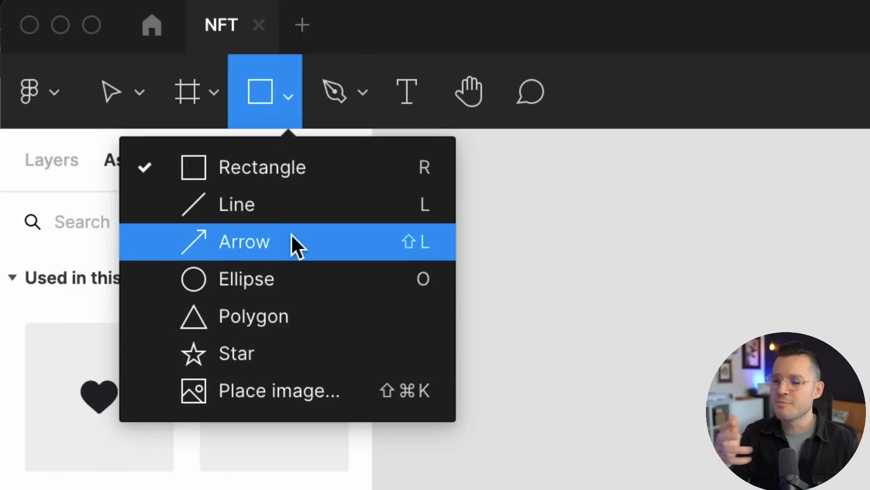
left_click(354, 103)
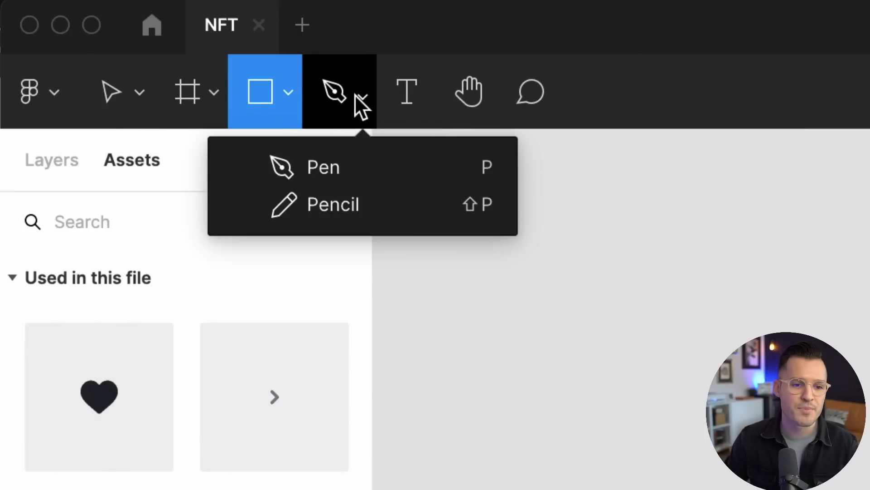
left_click(415, 105)
left_click(455, 104)
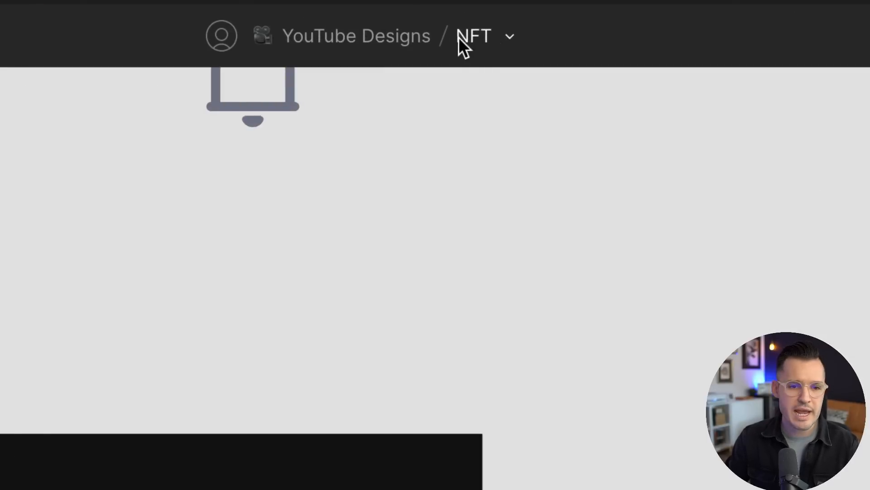
Open the NFT file name for editing without changing it, and view the projects the file can be moved to
double_click(460, 38)
left_click(501, 136)
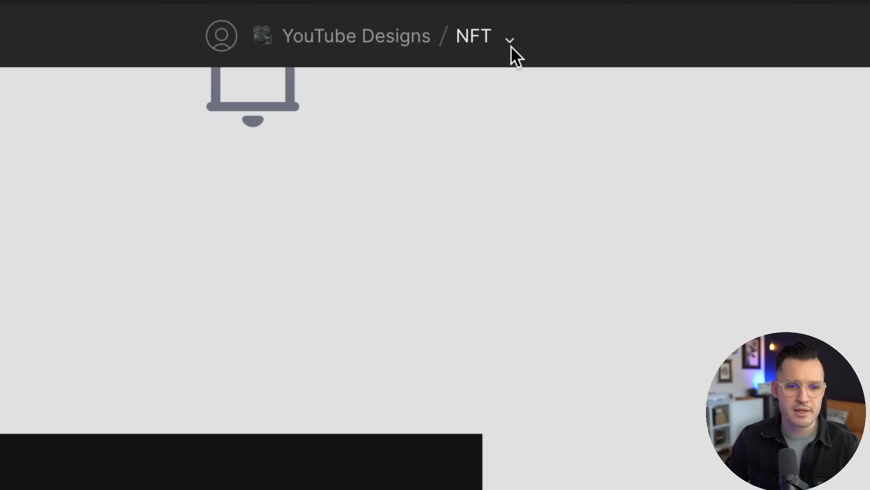
left_click(341, 35)
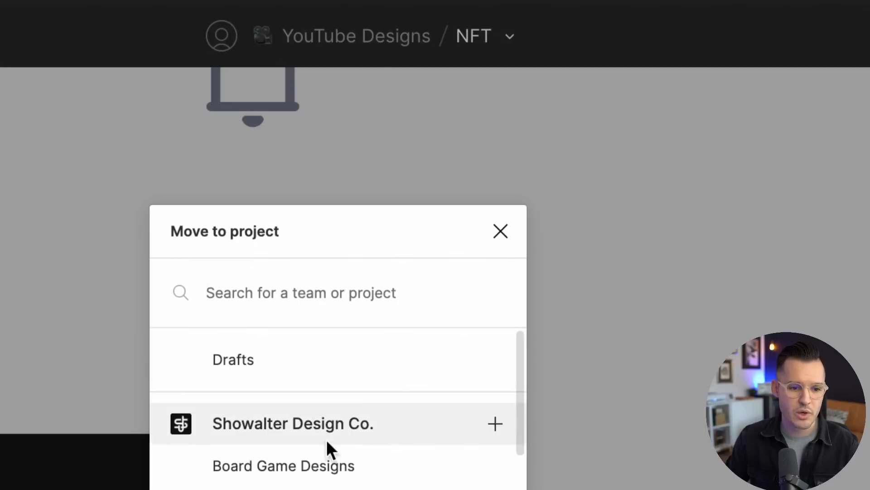
left_click(492, 234)
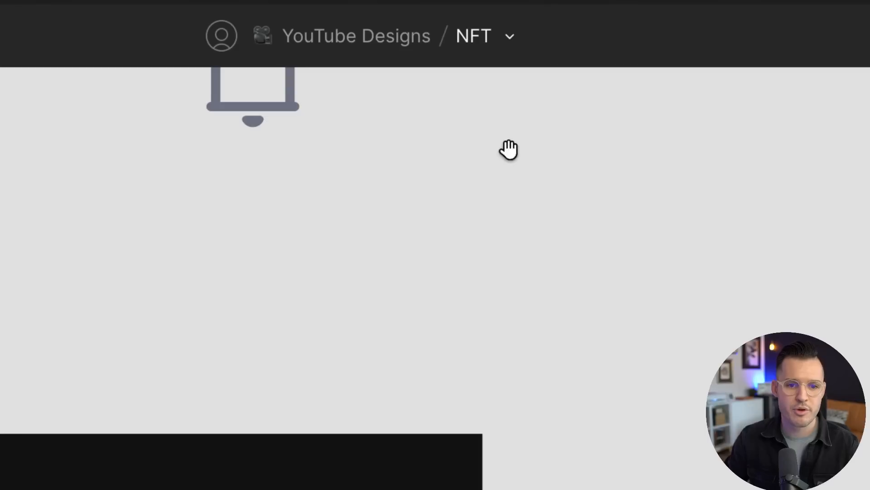
View the version history of the NFT file, including its autosaved versions, and close it again
left_click(511, 40)
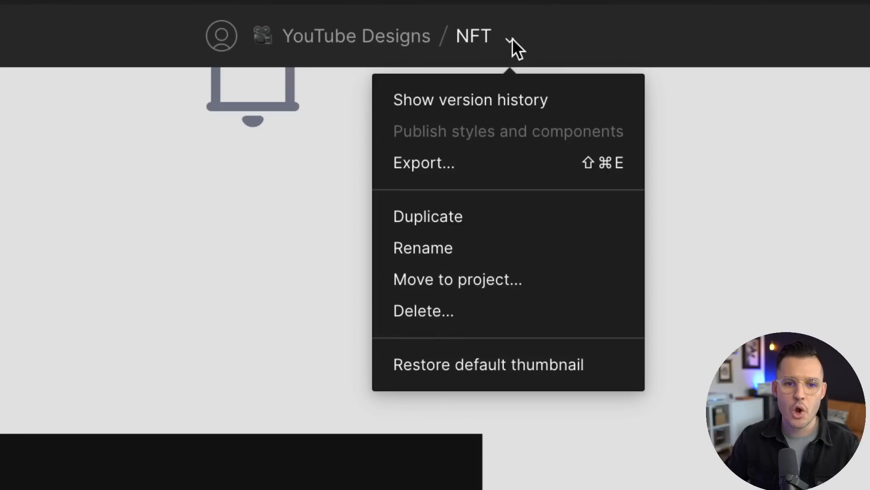
left_click(479, 103)
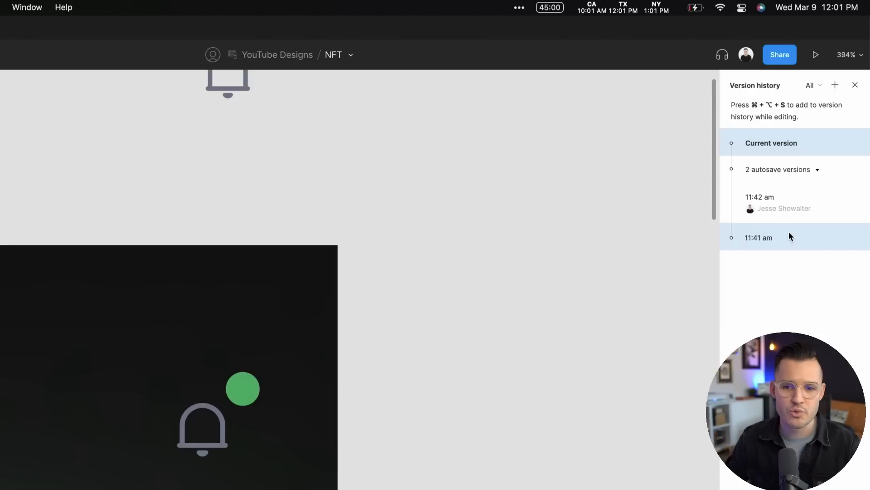
left_click(855, 85)
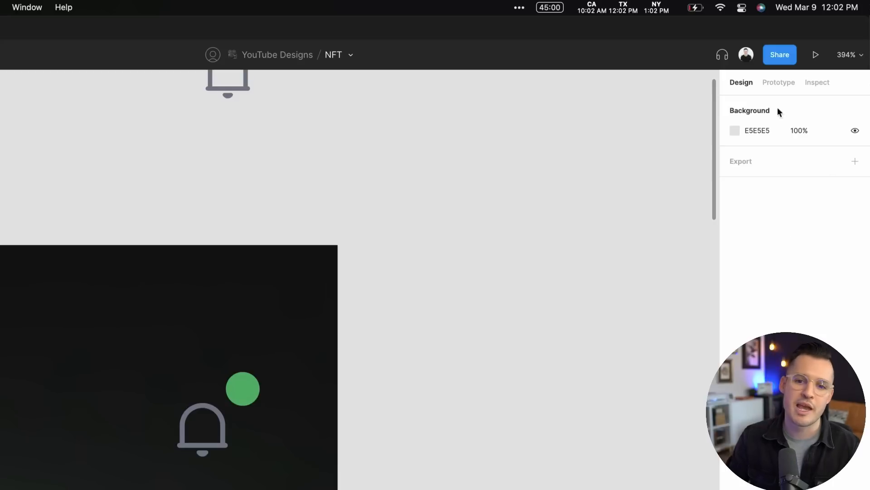
Inspect the properties of the grouped Caterpillar screens, clear the selection, and look over the screens at 100% zoom
left_click(233, 414)
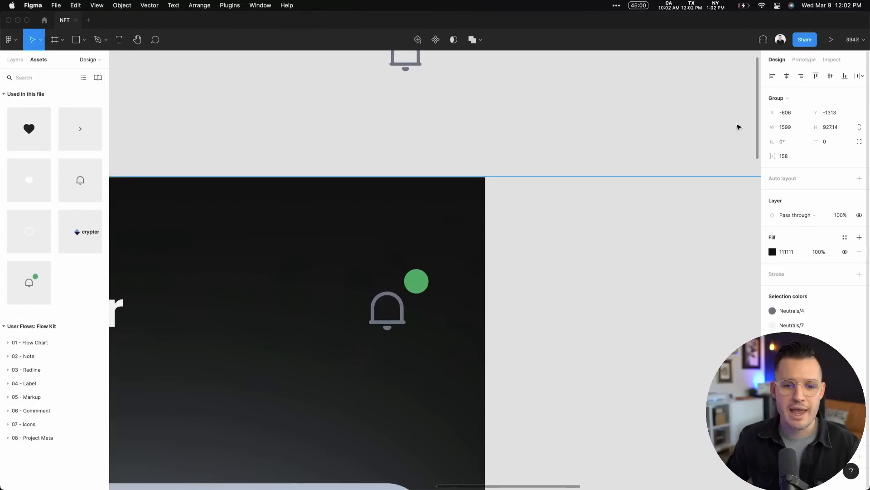
left_click(546, 116)
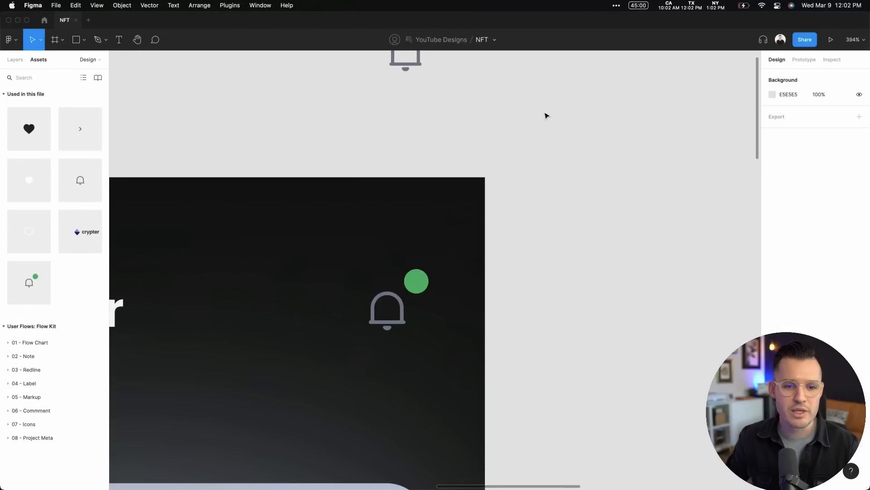
key("shift+0")
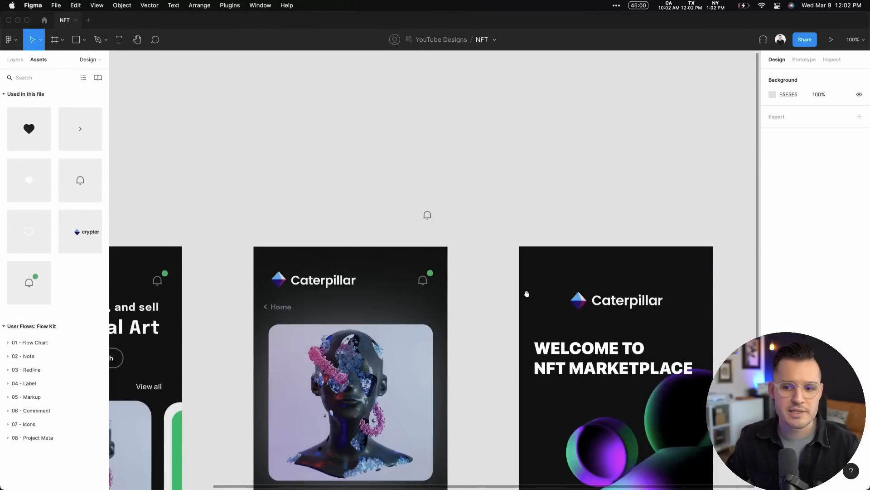
scroll(546, 116, "up", 5)
scroll(546, 116, "left", 2)
scroll(627, 108, "left", 3)
scroll(627, 107, "up", 1)
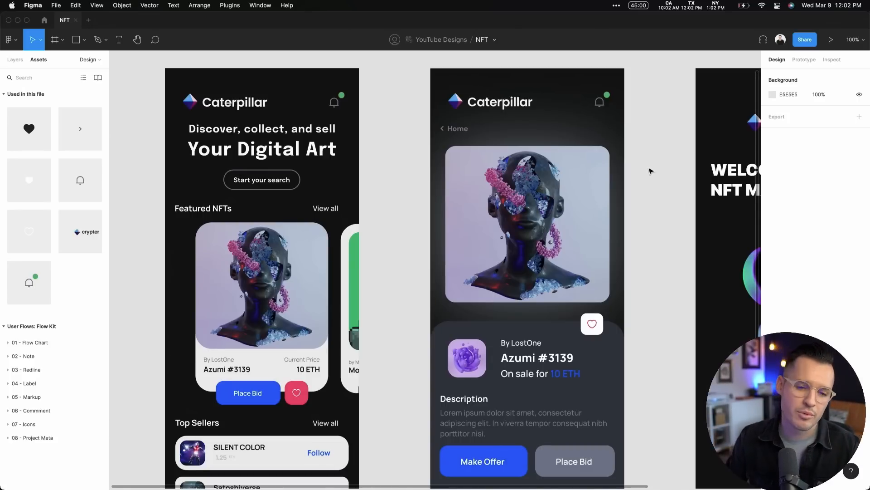
scroll(651, 171, "right", 3)
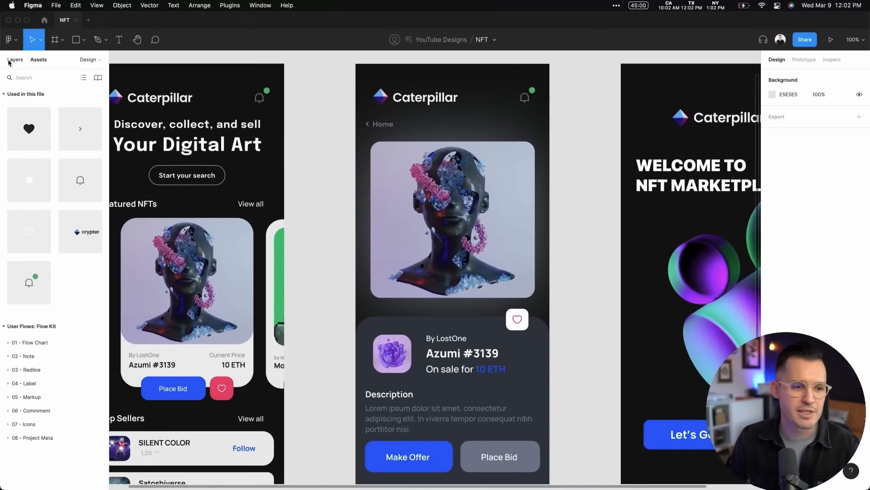
Show the layer list, expand the NFT UI Design - Caterpillar group and select its Art View frame
left_click(15, 59)
key("alt+l")
key("shift+1")
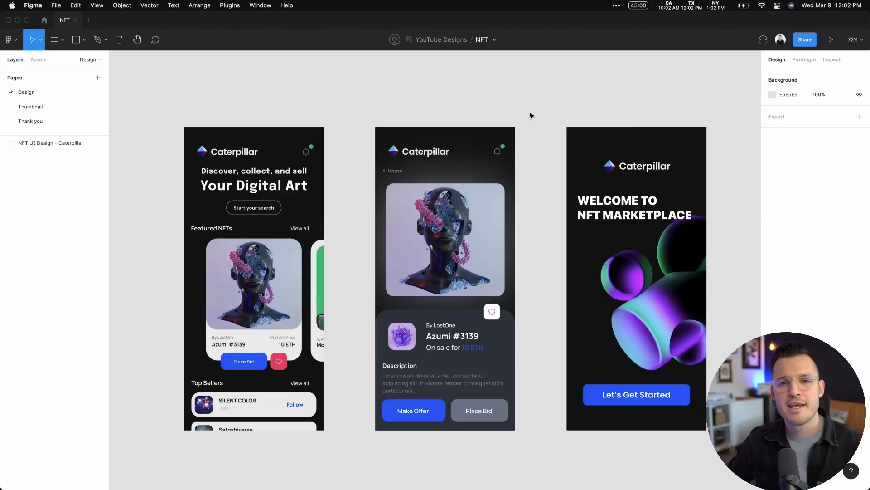
left_click(427, 208)
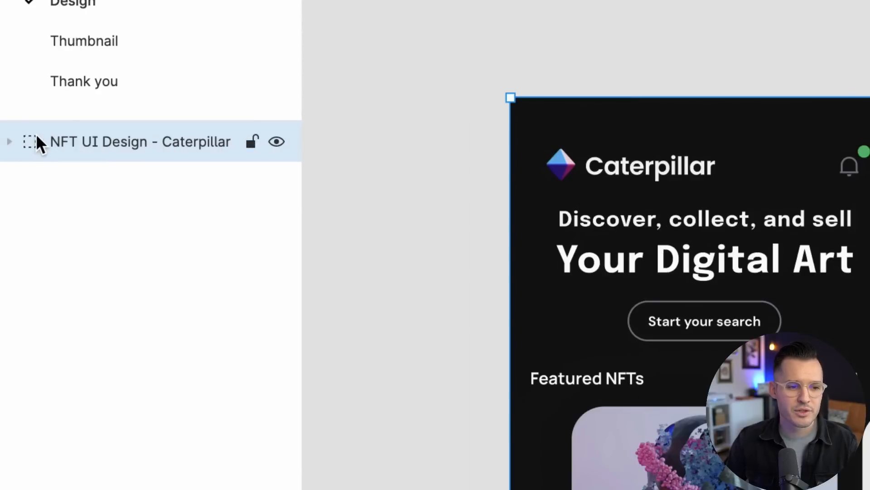
left_click(9, 141)
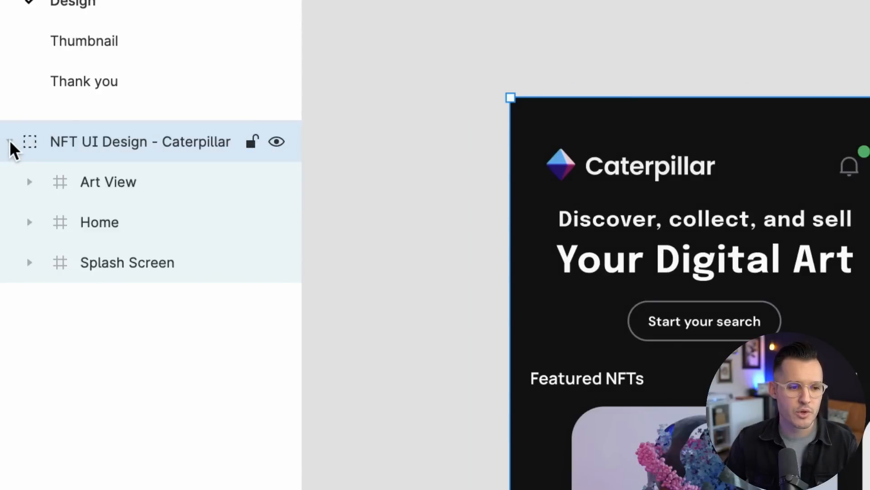
left_click(64, 186)
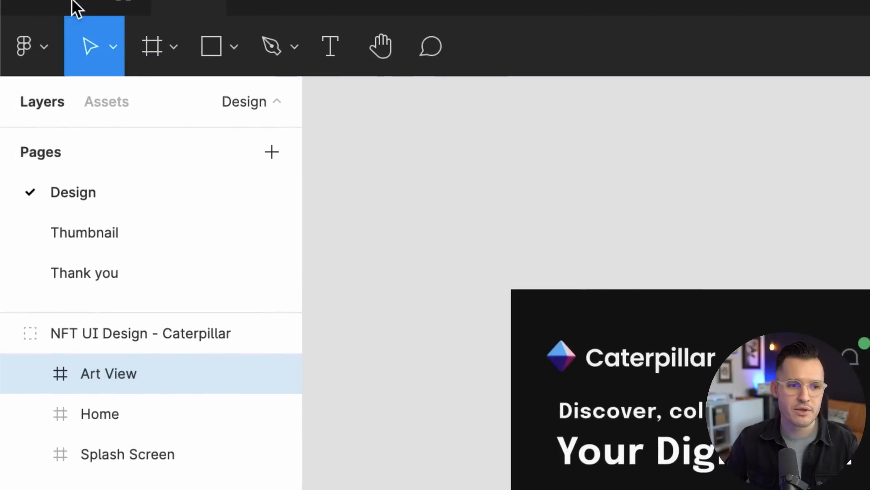
Take the Art View, Home and Splash Screen frames out of the NFT UI Design - Caterpillar group and deselect them
left_click(168, 52)
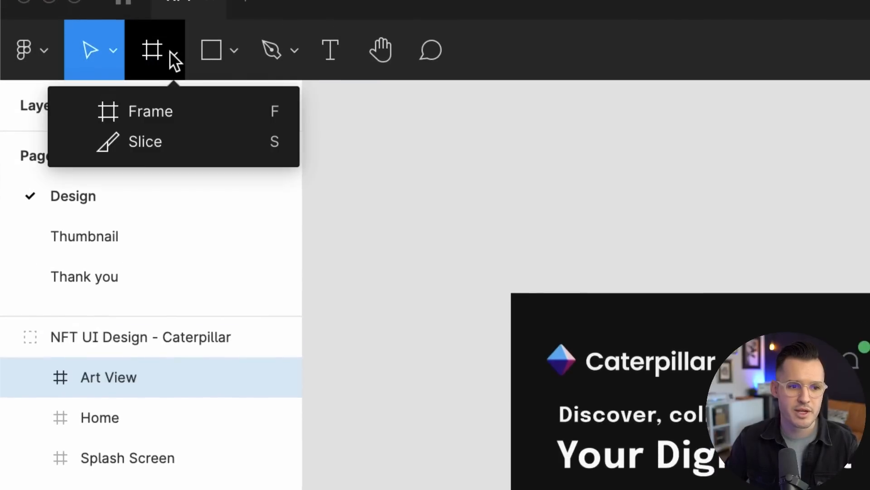
left_click(156, 69)
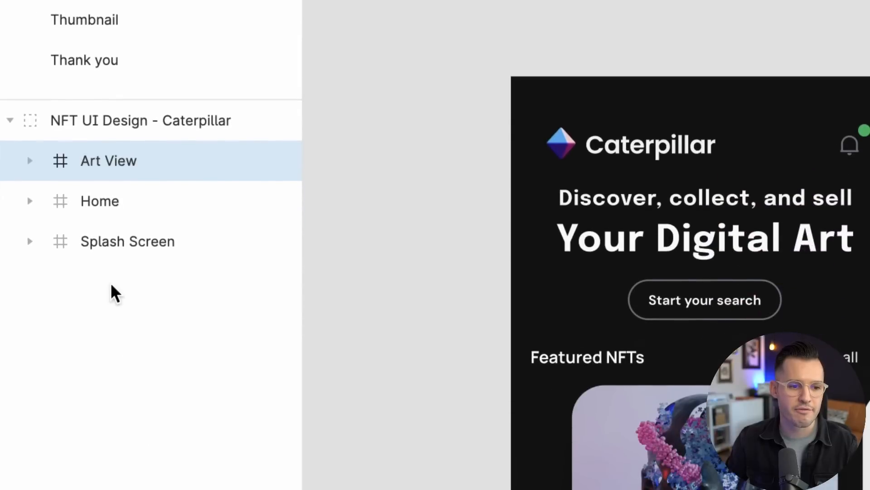
left_click(113, 460, "shift")
left_click_drag(112, 241, 97, 109)
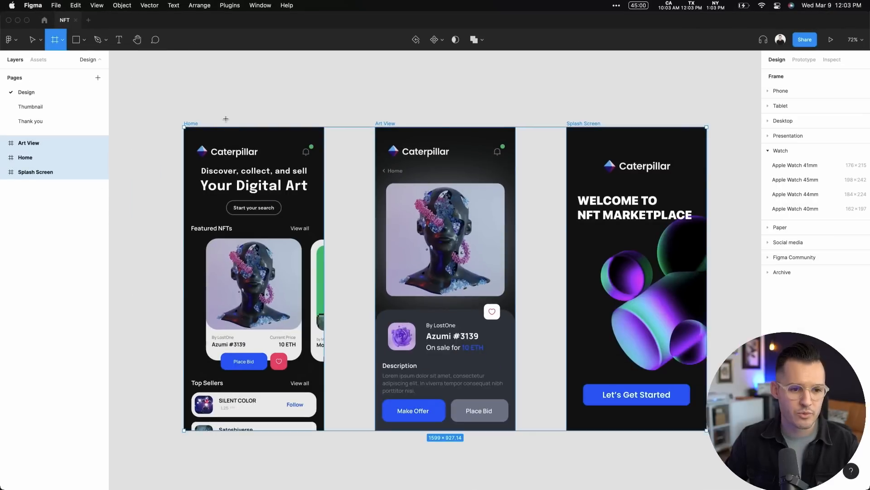
key("v")
left_click(224, 102)
Select the whole Home frame by its name, move it slightly to the right on the canvas, and deselect it
left_click(271, 205)
left_click(199, 119)
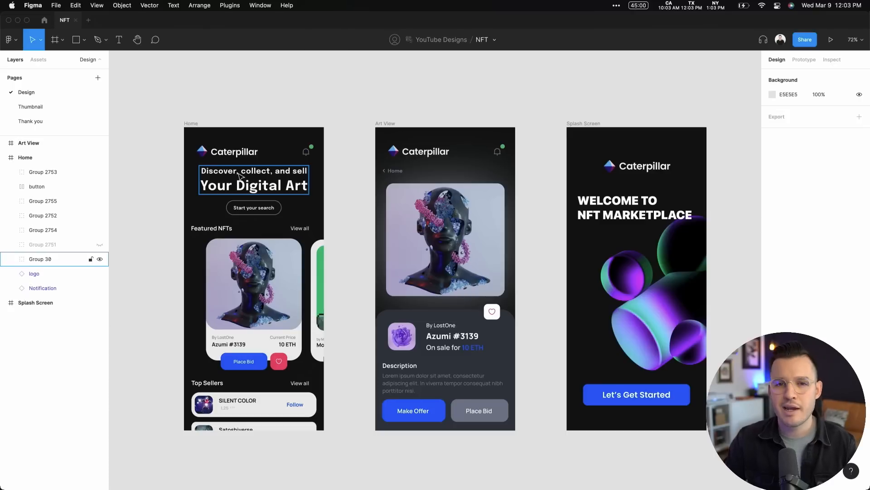
left_click(190, 124)
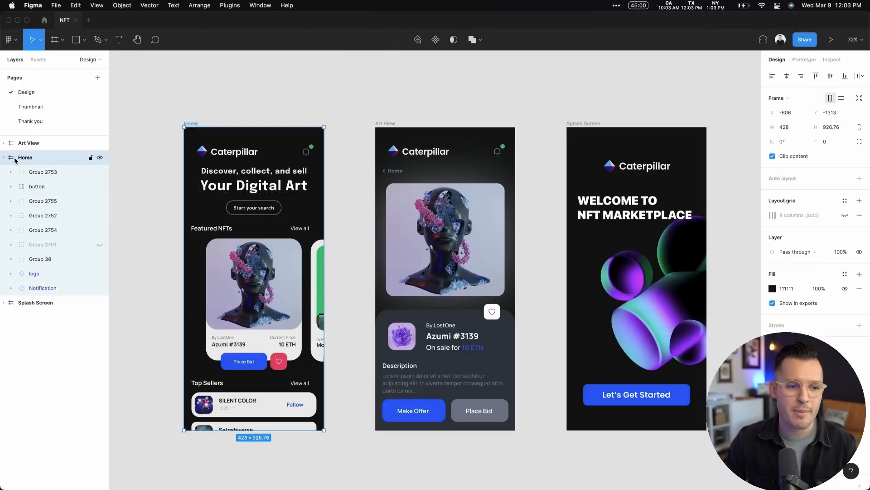
mouse_move(208, 217)
left_mouse_down()
mouse_move(232, 173)
mouse_move(218, 240)
mouse_move(234, 224)
mouse_move(213, 216)
left_mouse_up()
left_click(250, 76)
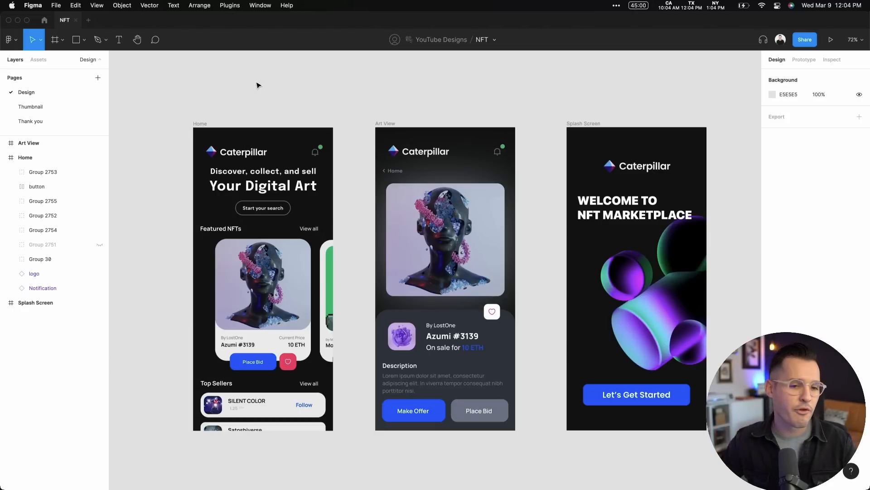
Look through the frame size presets, including Social media, and create an iPhone 13 Pro Max frame beside the Splash Screen
left_click_drag(577, 110, 112, 100)
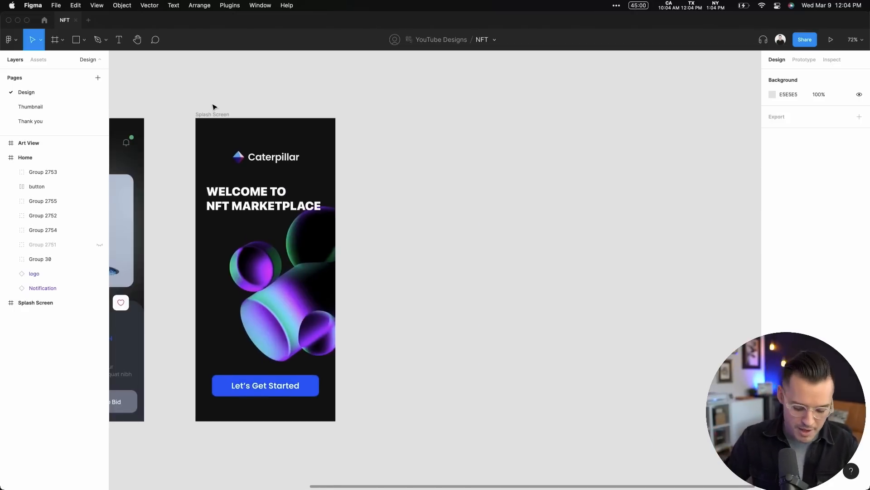
key("f")
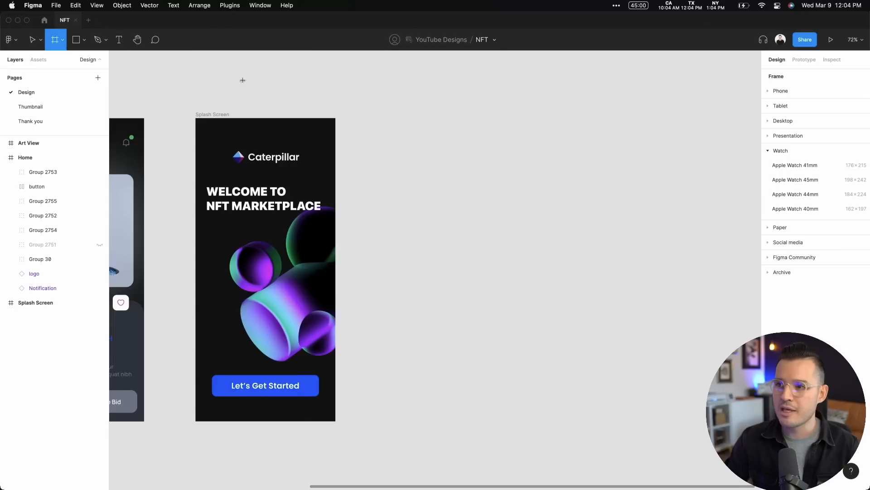
left_click(63, 41)
left_click(68, 62)
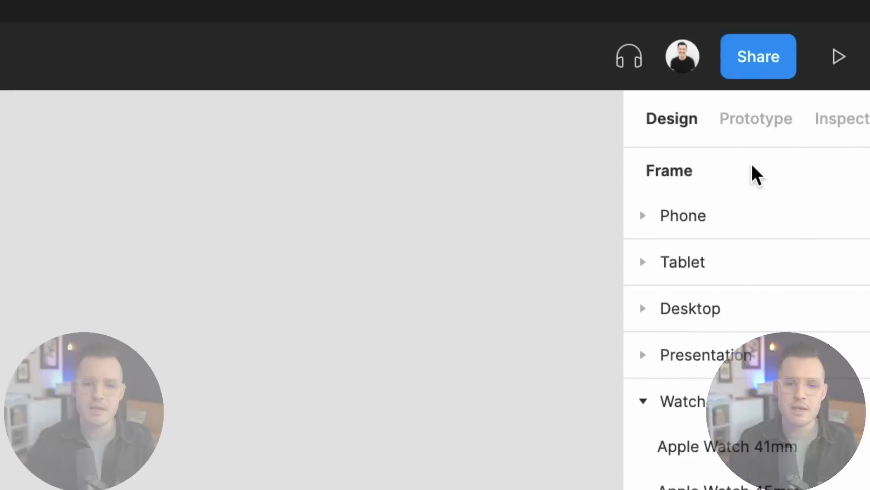
left_click(642, 216)
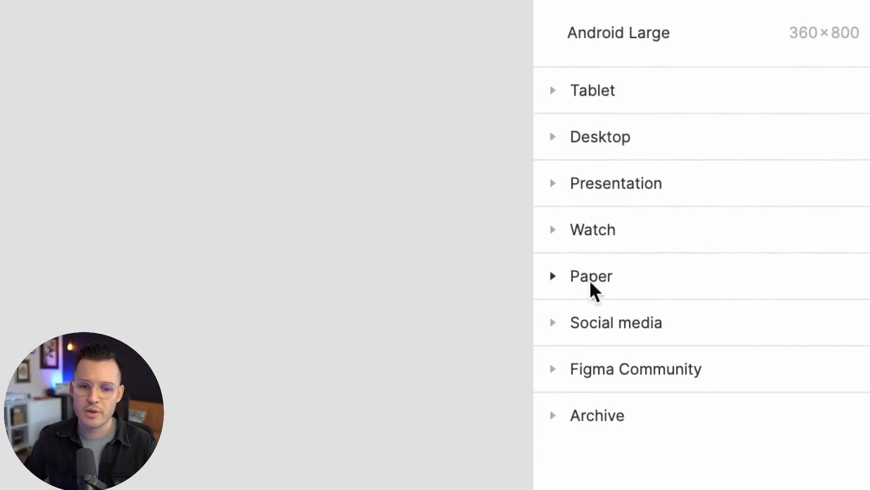
left_click(560, 329)
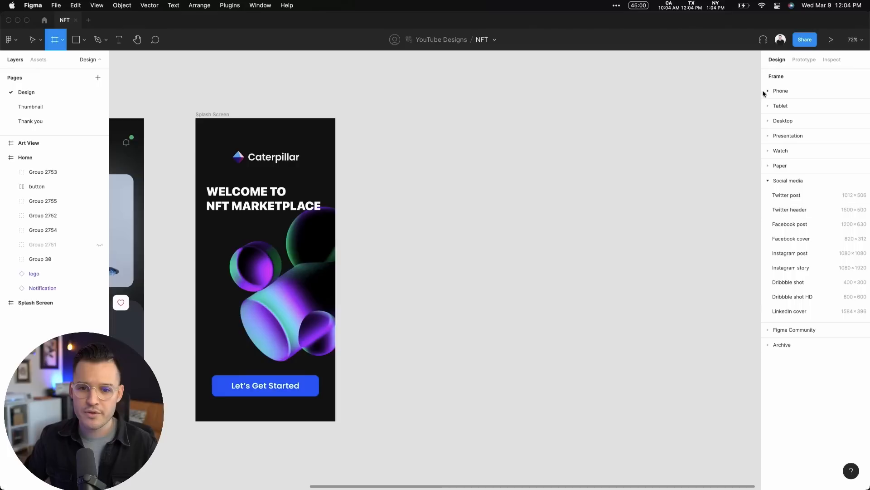
left_click(778, 90)
left_click(819, 108)
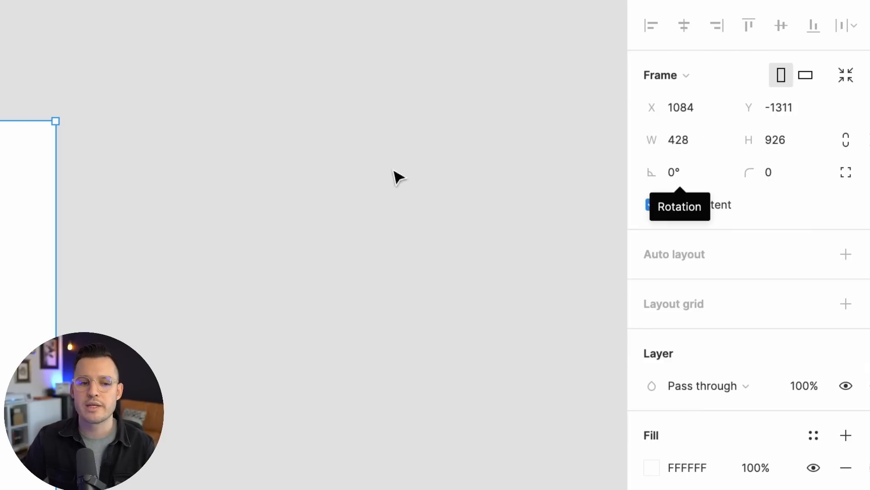
Try rounding the corners of the new iPhone 13 Pro Max frame and return its corner radius to 0
scroll(381, 200, "left", 10)
scroll(386, 200, "down", 1)
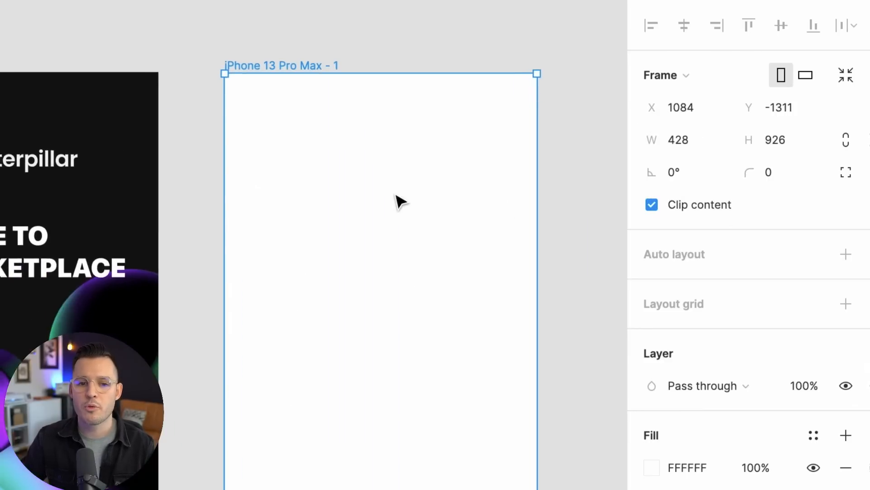
left_click_drag(742, 171, 838, 173)
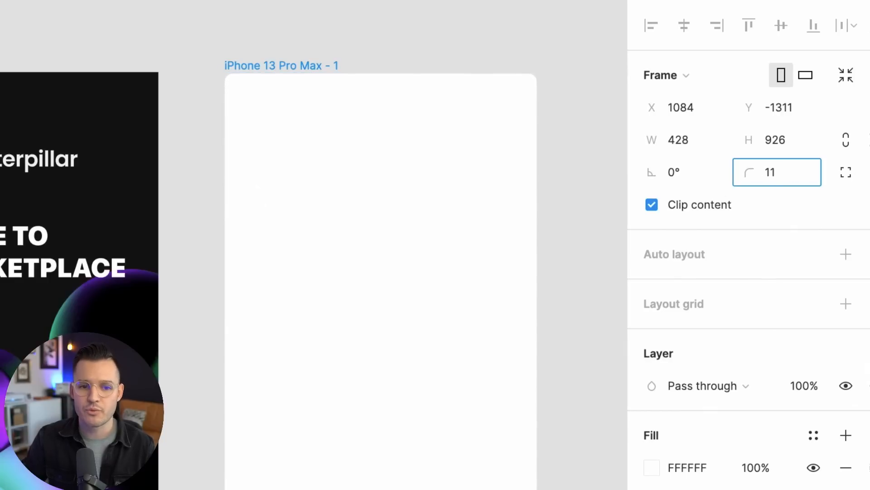
left_click_drag(742, 171, 678, 161)
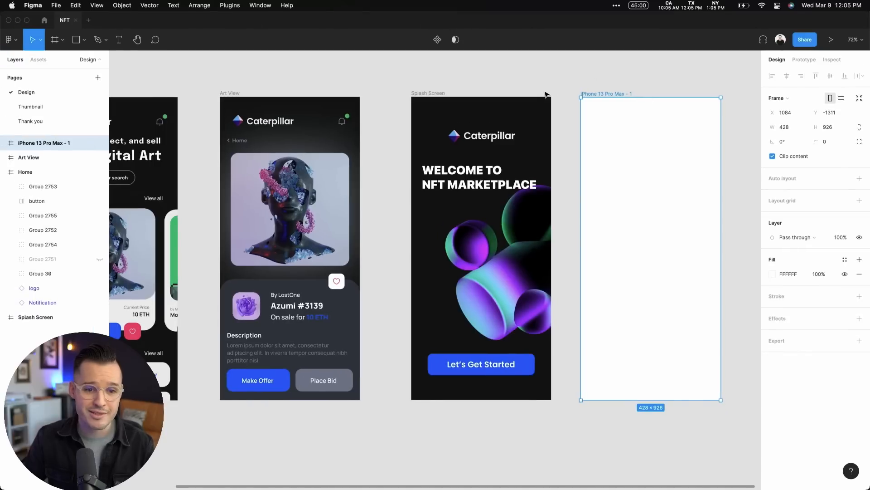
Move the Home, Art View and Splash Screen frames to the right so they stand close together next to the blank frame
scroll(249, 81, "left", 3)
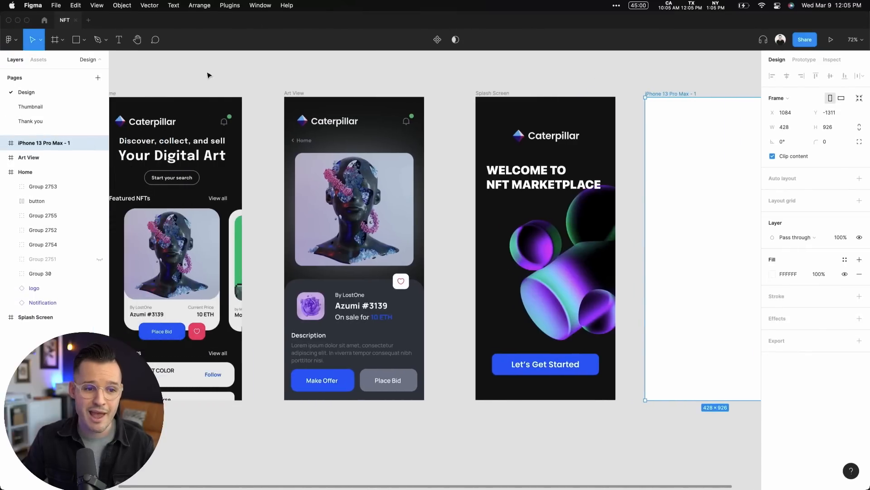
left_click_drag(113, 93, 154, 94)
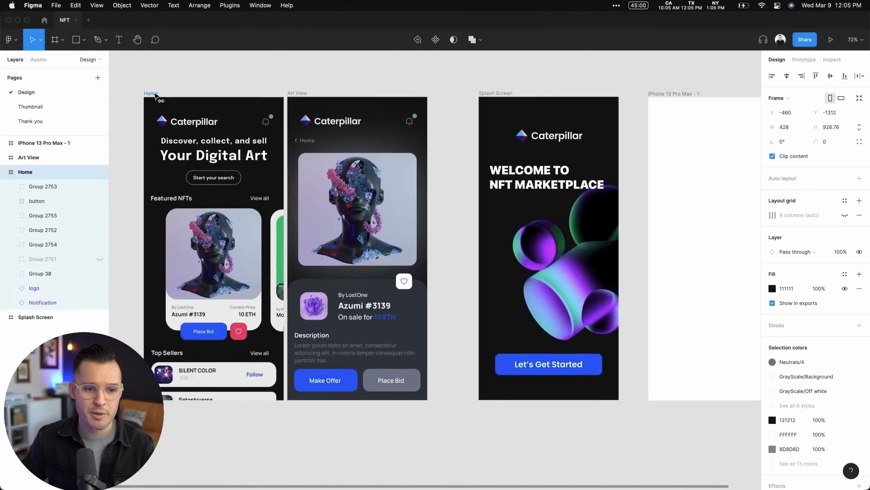
left_click(293, 93, "shift")
left_click_drag(293, 93, 341, 94)
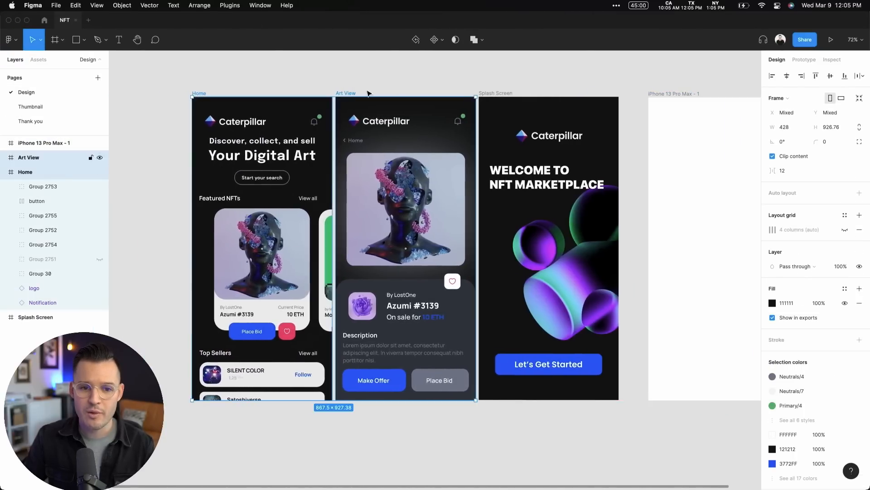
left_click(494, 96, "shift")
left_click_drag(495, 95, 518, 94)
Set a corner radius of 16 on all four phone frames together and clear the selection
left_click(684, 94, "shift")
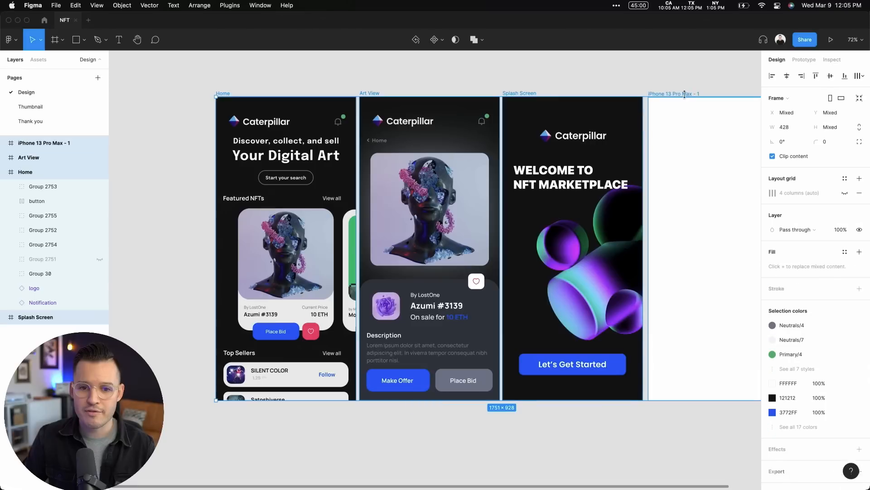
scroll(670, 94, "right", 3)
left_click_drag(815, 141, 96, 149)
left_click(717, 82)
Select the iPhone 13 Pro Max frame up close and show its independent corner radius values
key("z")
left_click_drag(396, 94, 713, 220)
left_click_drag(638, 253, 501, 186)
left_click(518, 173)
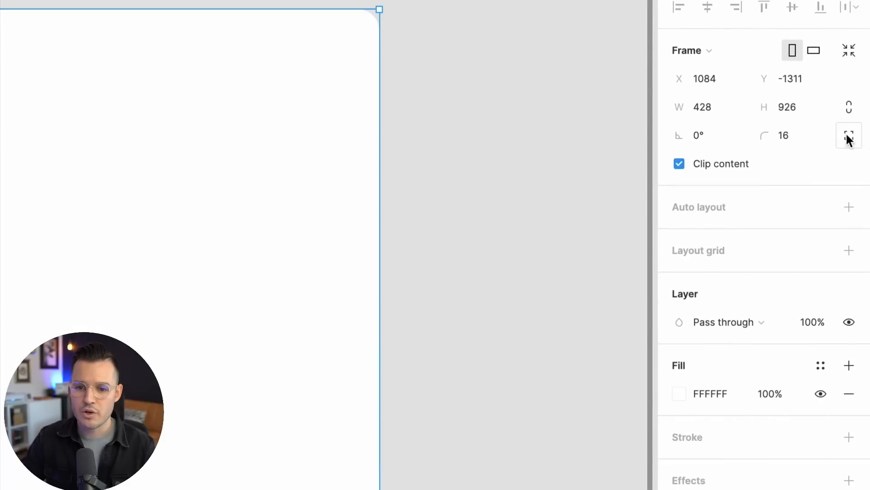
left_click(848, 137)
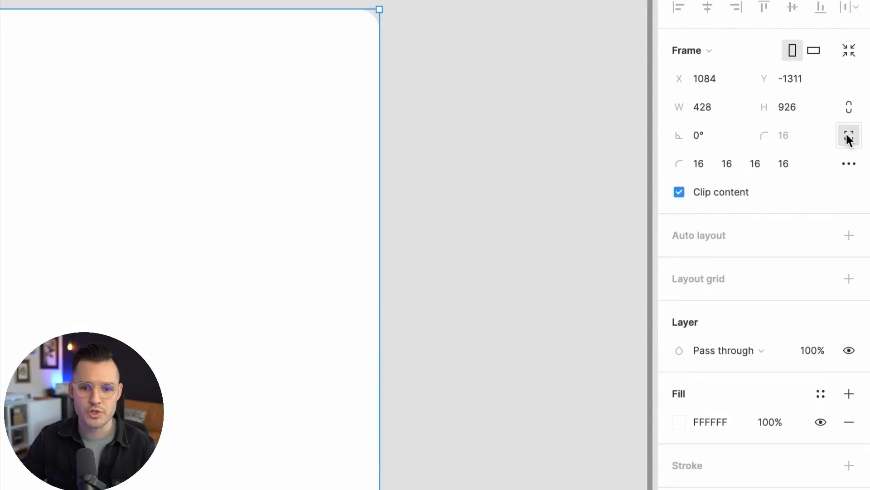
Try a radius of 96 on the blank frame's top-right corner and set it back to 16
left_click(731, 164)
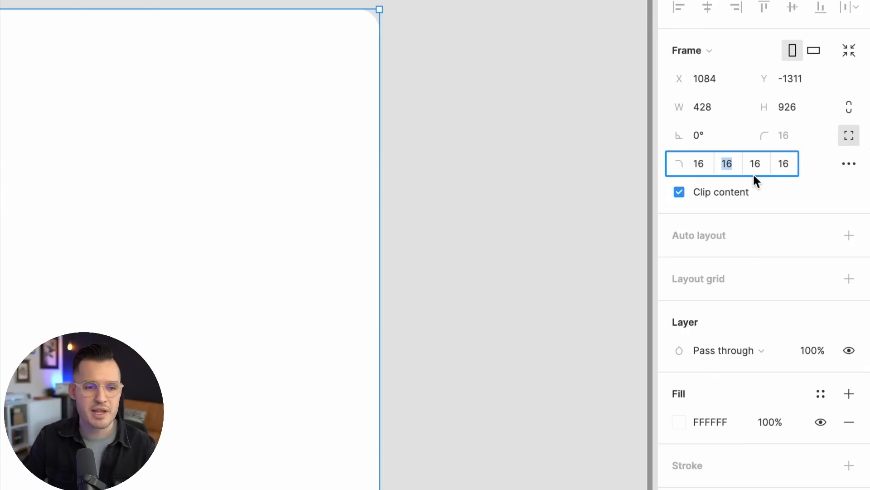
key("shift+Up")
key("shift+Up")
key("shift+Up")
key("shift+Up")
key("shift+Up")
key("shift+Up")
key("shift+Up")
key("shift+Up")
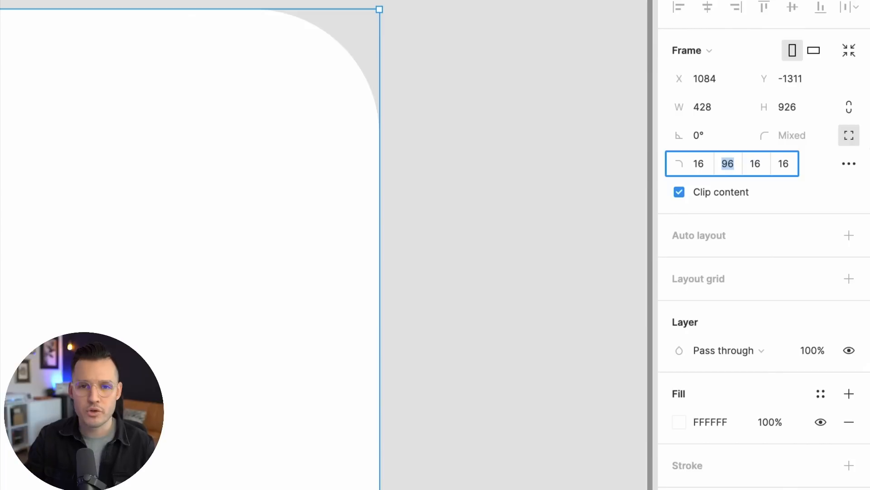
type("16")
key("Tab")
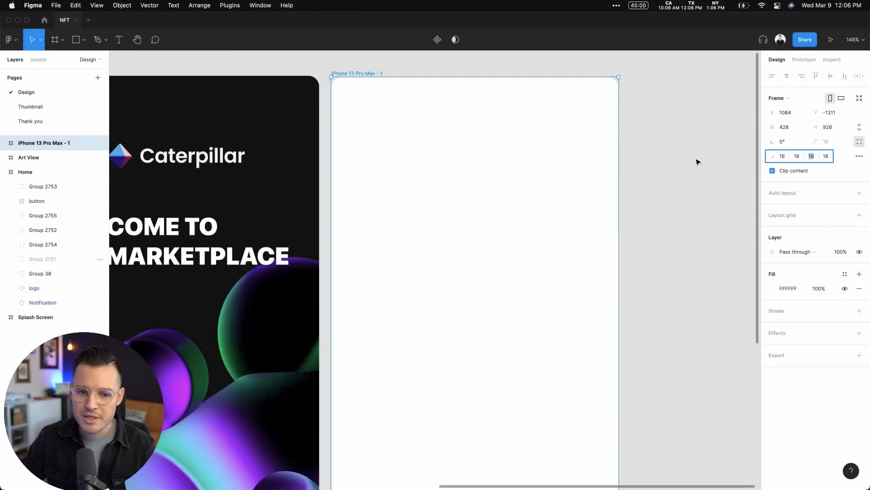
Select the blue Let's Get Started button on the Splash Screen and examine its properties
left_click(534, 177)
key("super+minus")
key("super+minus")
left_click_drag(603, 290, 640, 191)
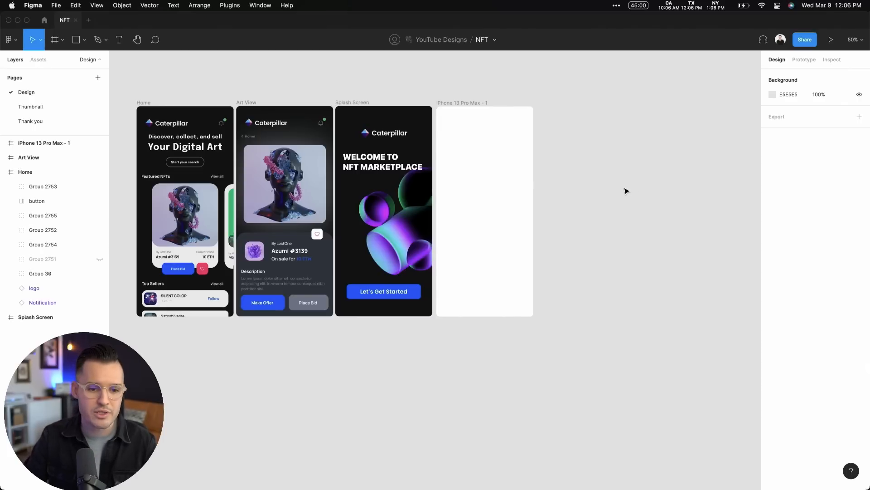
key("super+plus")
key("super+plus")
left_click_drag(356, 365, 550, 245)
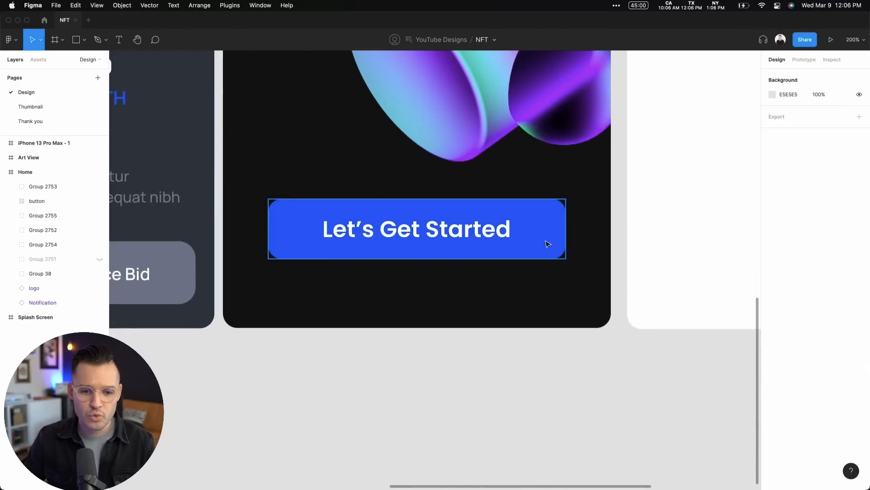
left_click(547, 238)
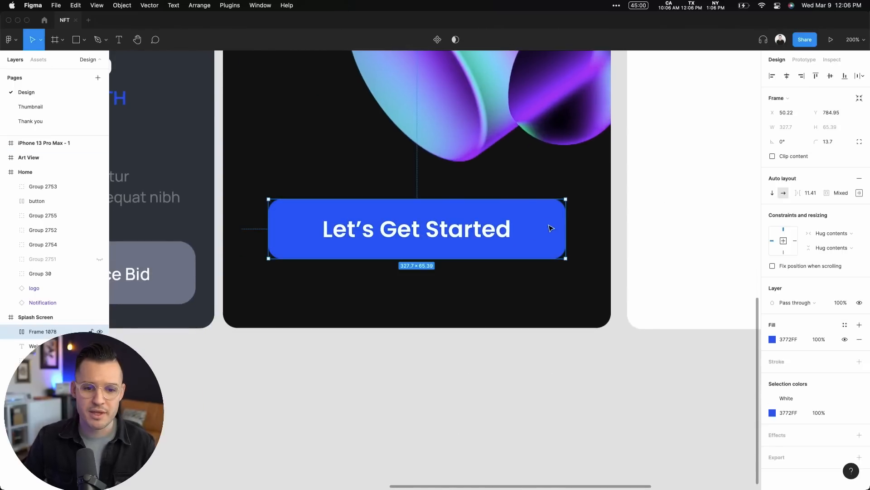
Draw a rectangle about 319 × 83 below the Splash Screen and fill it with the button's sampled blue, 3772FF
left_click_drag(439, 233, 611, 224)
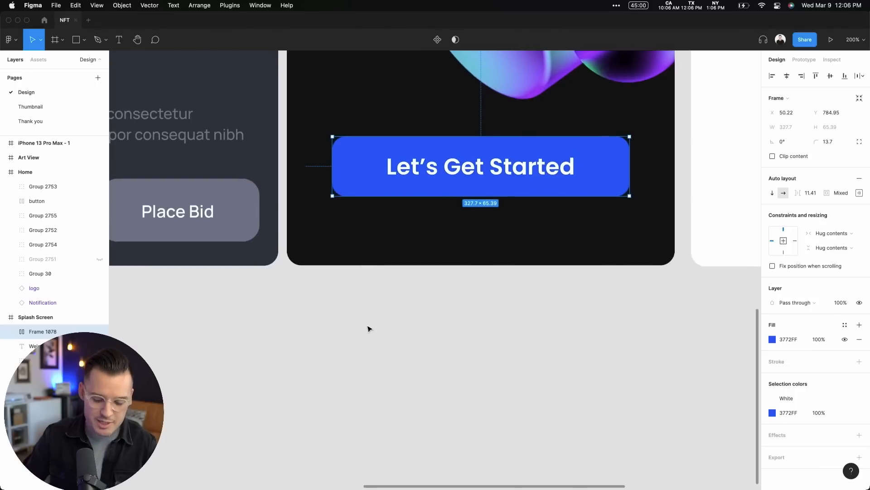
left_click(356, 318)
key("r")
left_click_drag(341, 292, 630, 366)
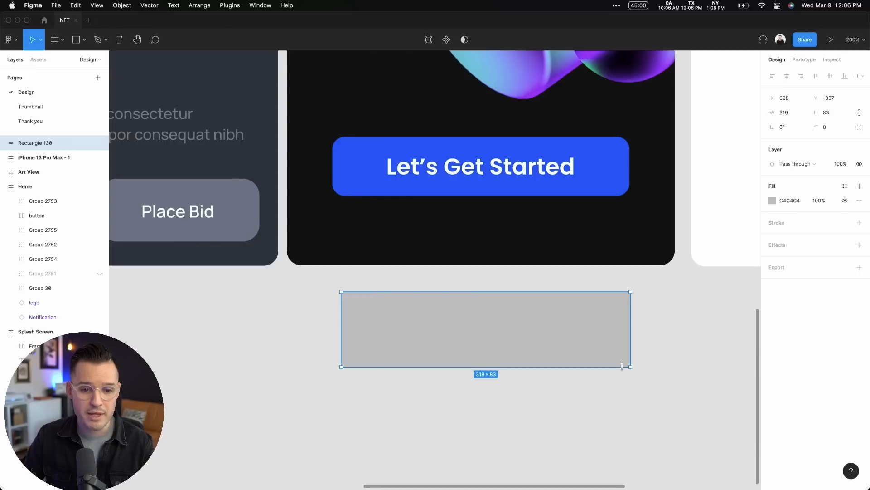
key("i")
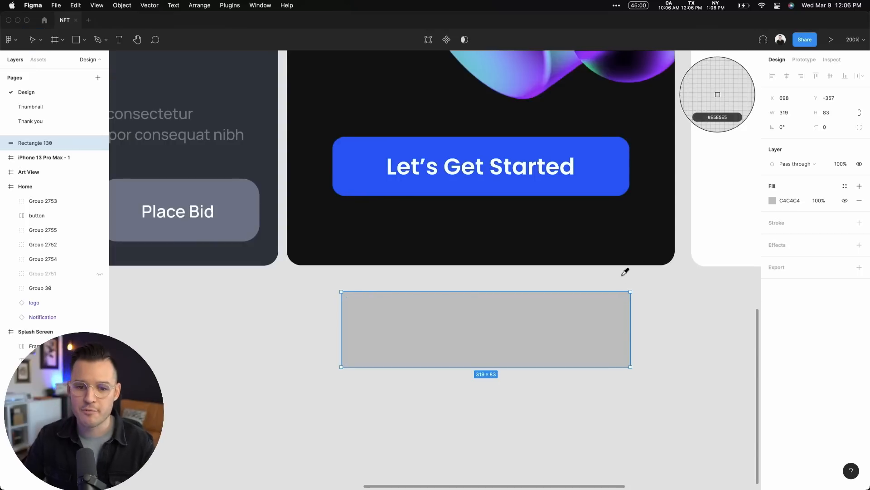
left_click(617, 158)
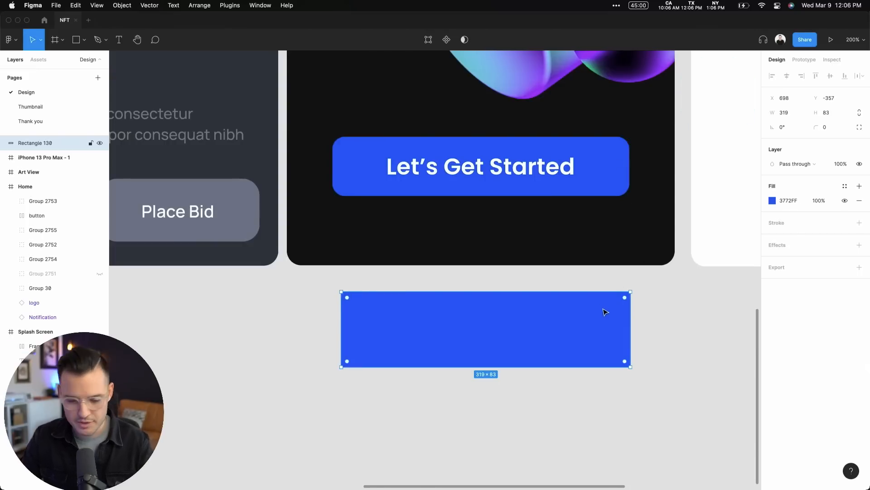
Add the text "Let's get started" on top of the blue rectangle
key("t")
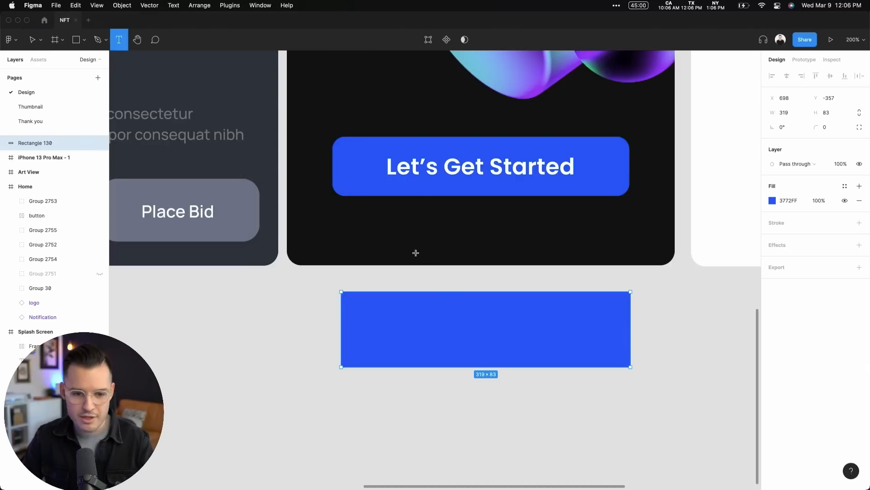
left_click(407, 328)
type("L")
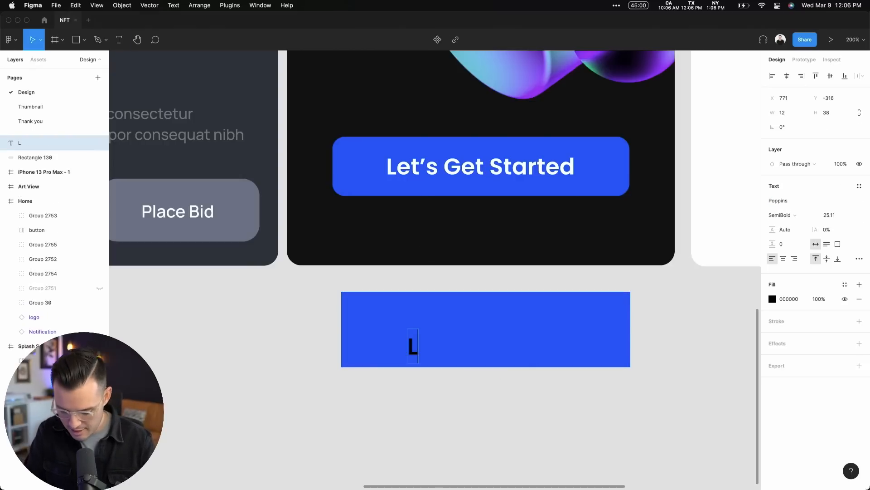
type("et's get started")
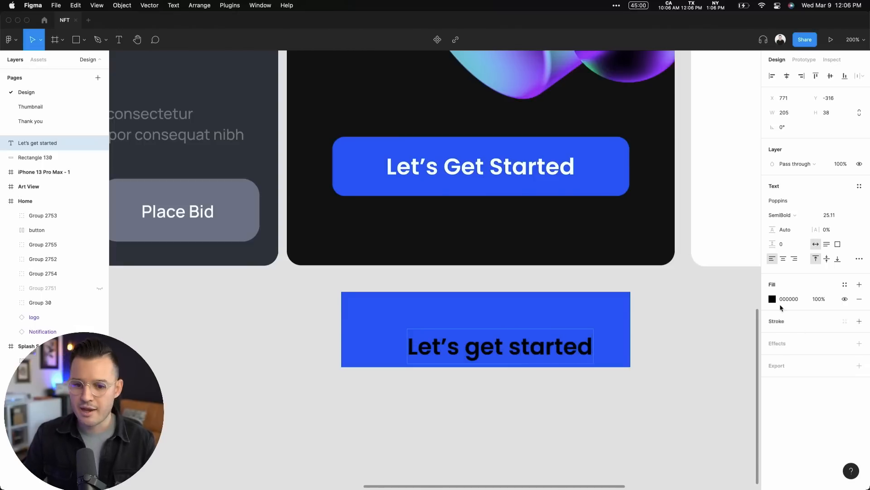
Try to change the label's fill to FFFFFF while its text is still being edited
left_click(772, 301)
type("FFFFFF")
key("Return")
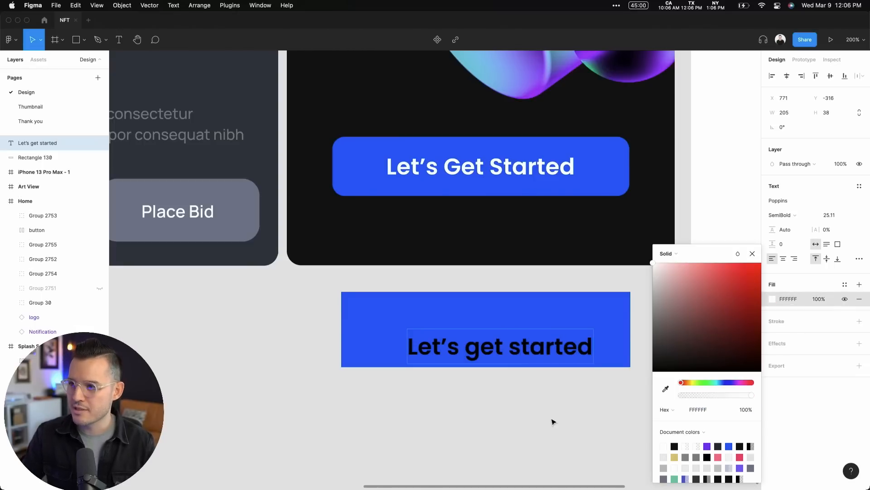
key("Escape")
left_click(557, 448)
Select the "Let's get started" text as an object and set its fill to FFFFFF
left_click(563, 345)
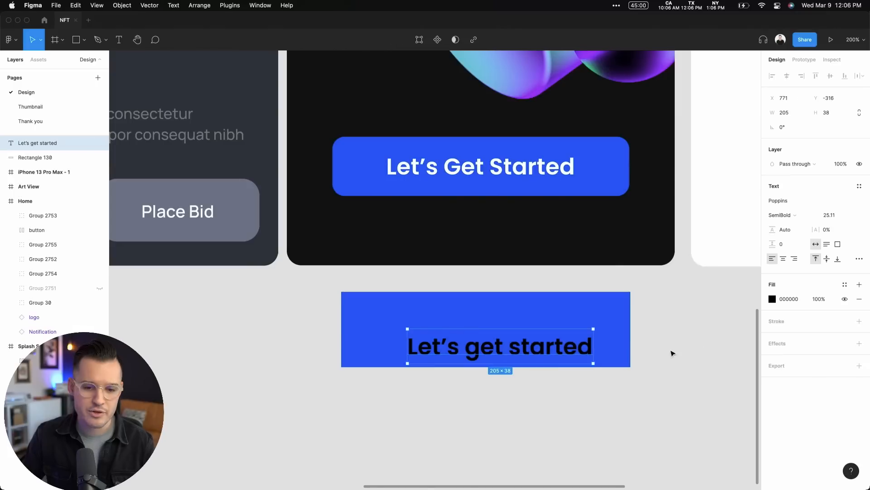
left_click(772, 299)
type("FFFFFF")
key("Return")
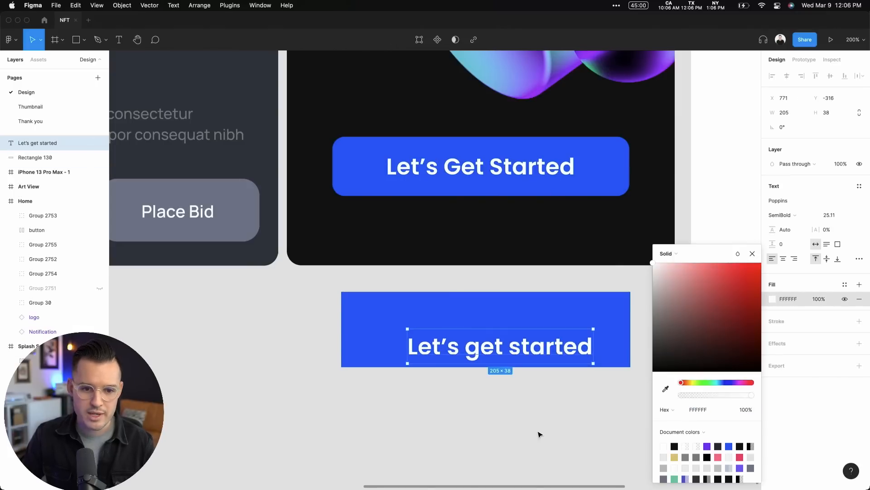
left_click(538, 431)
Center the label horizontally and vertically on the blue rectangle and clear the selection
left_click(513, 350)
left_click(551, 321, "shift")
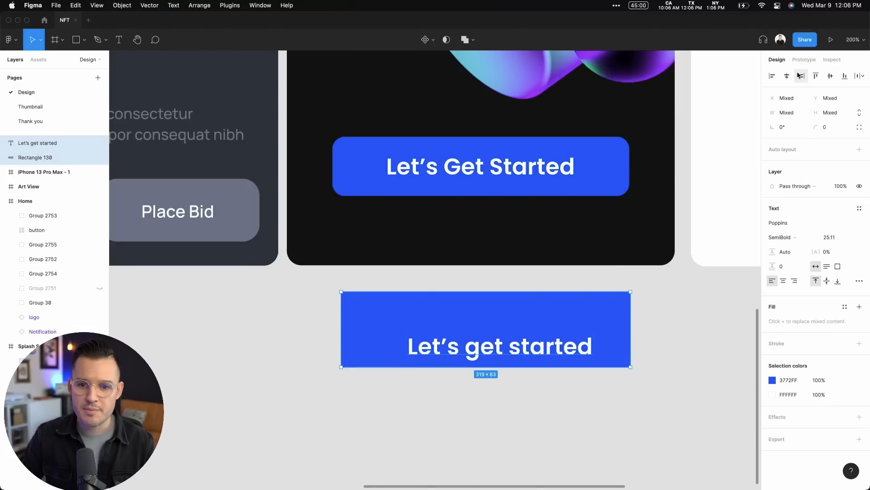
left_click(787, 76)
left_click(829, 78)
left_click(588, 403)
Round the blue rectangle's corners to a radius of 13
left_click(550, 339)
left_click_drag(551, 340, 556, 332)
left_click(625, 301)
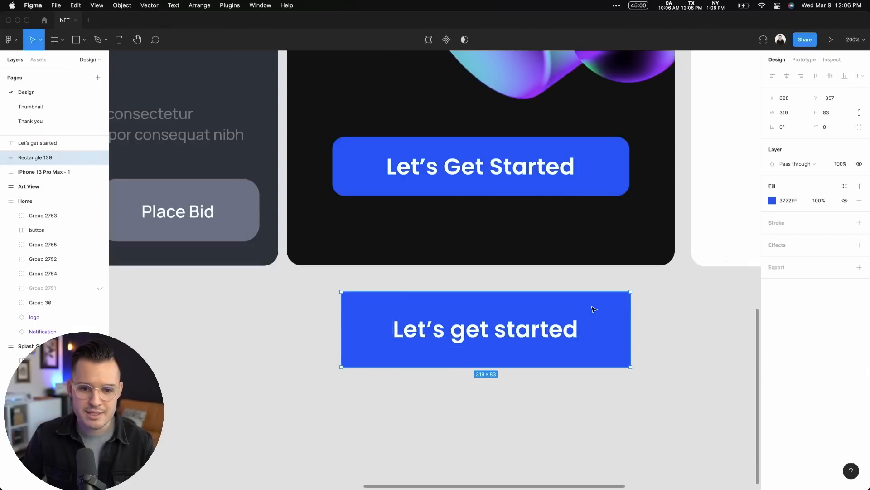
left_click_drag(624, 299, 369, 381)
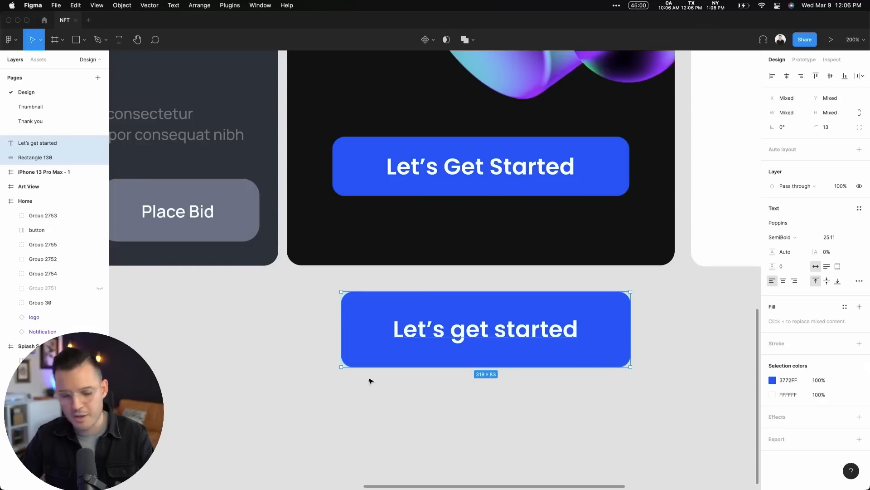
Group the rounded rectangle with its label and move the group slightly upward
key("super+g")
mouse_move(435, 355)
left_mouse_down()
mouse_move(402, 340)
mouse_move(427, 342)
left_mouse_up()
Draw an empty frame about 353 × 77 below the grouped button
key("f")
left_click_drag(355, 387, 677, 459)
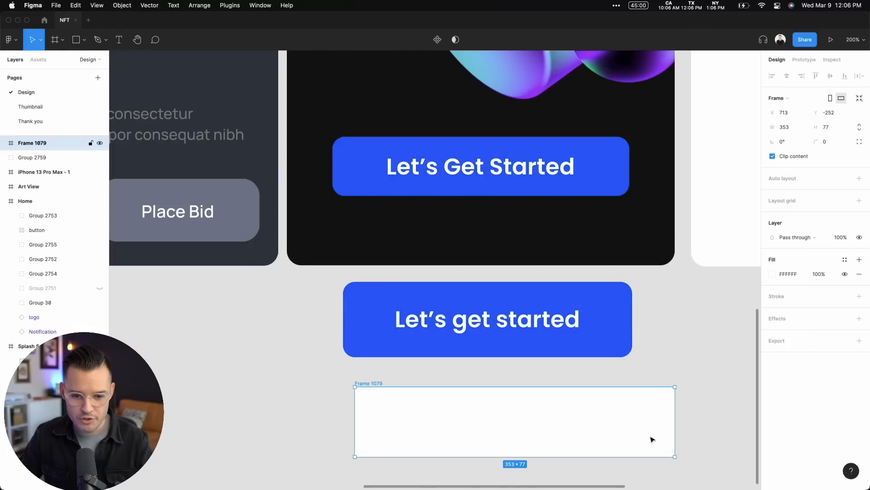
Move the empty frame closer beneath the grouped button, copy the button's label, and fill the frame with its blue, 3772FF
left_click_drag(374, 385, 346, 369)
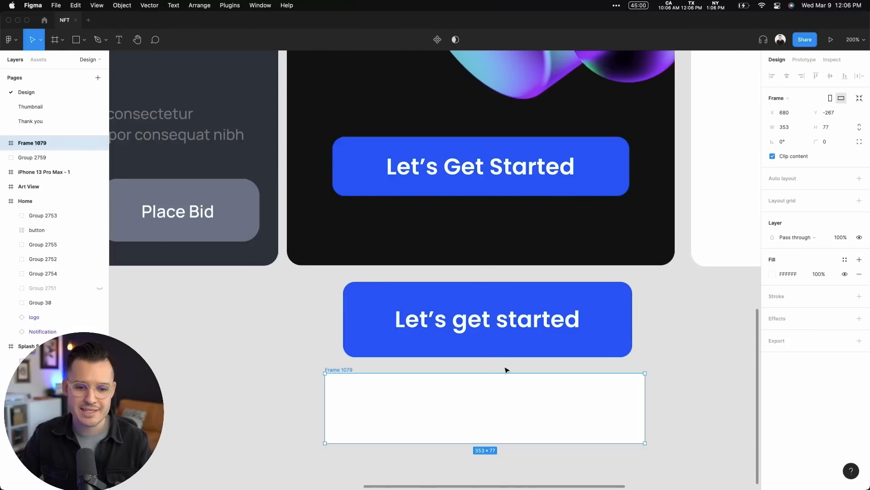
double_click(507, 315)
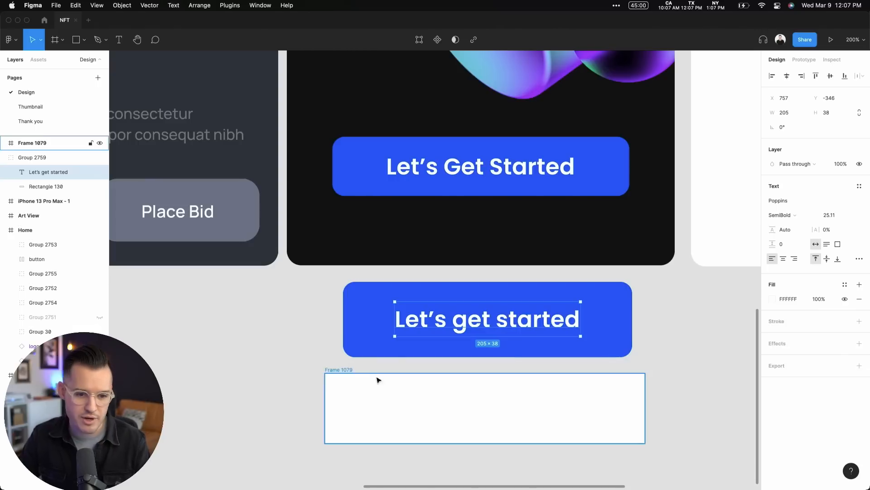
left_click(353, 371)
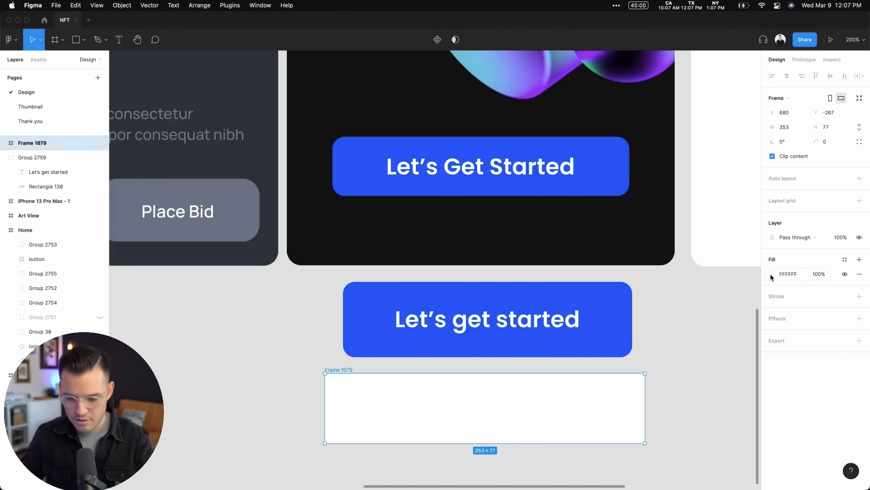
key("i")
left_click(619, 318)
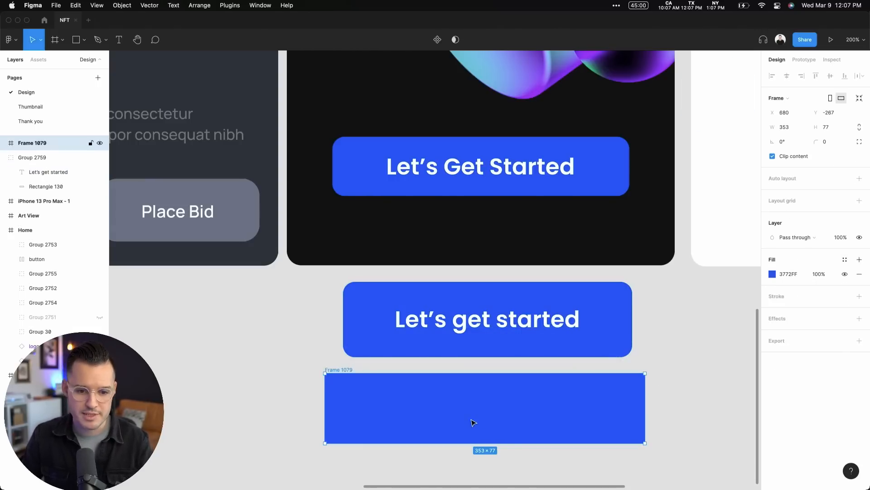
Paste the copied label into the blue frame and round the frame's corners to a radius of 13
key("super+v")
left_click_drag(451, 416, 467, 414)
left_click(343, 369)
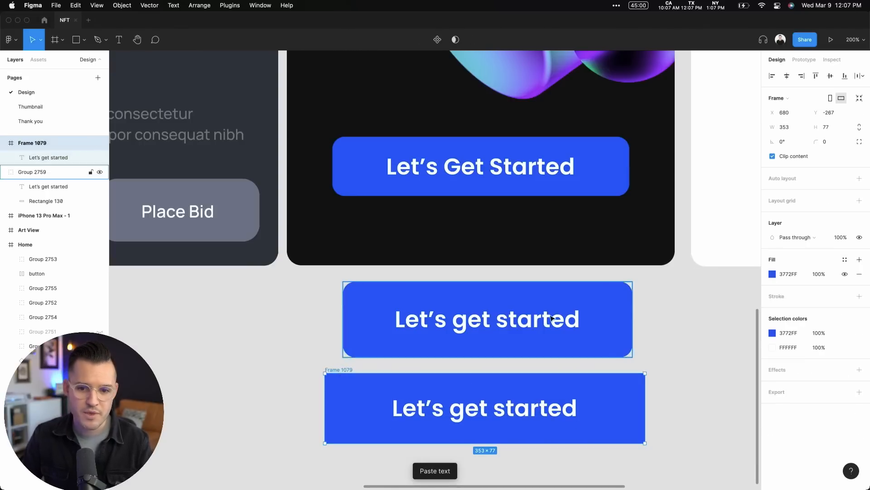
left_click(826, 141)
type("13")
key("Return")
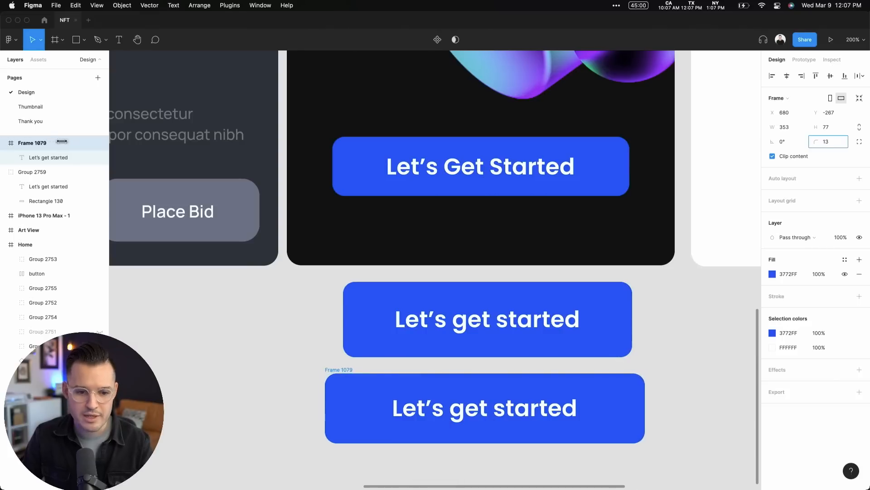
left_click(708, 392)
Widen the framed button to about 533 and stretch the grouped button so their edges line up
left_click_drag(352, 371, 331, 372)
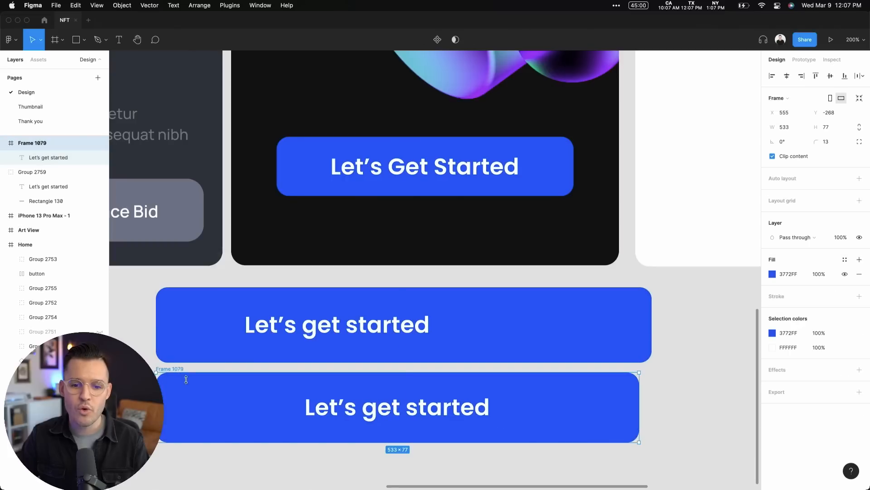
left_click(456, 321)
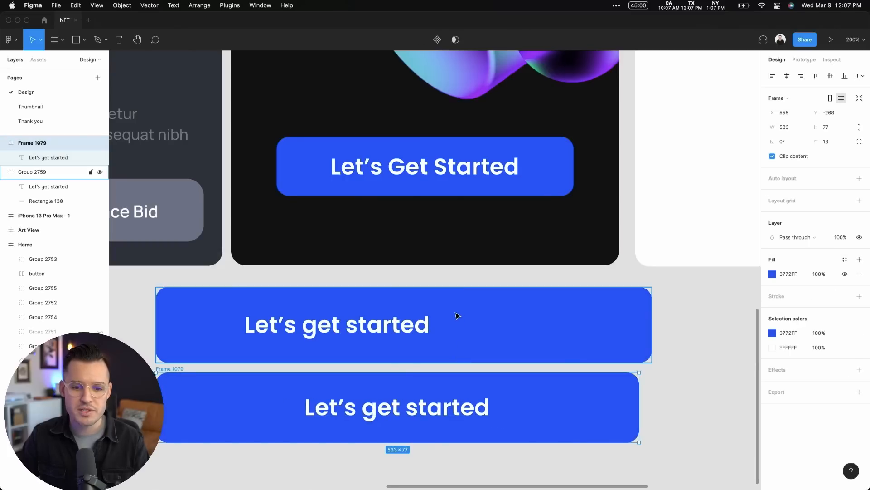
left_click_drag(649, 317, 637, 320)
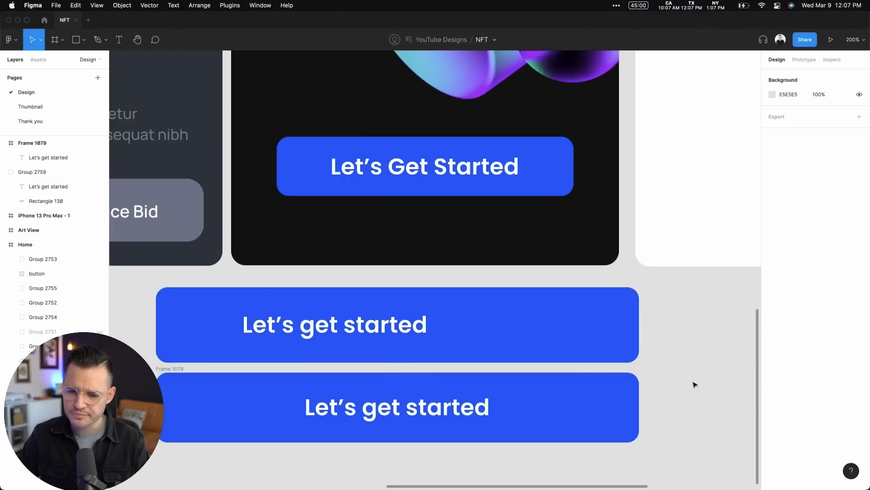
left_click(696, 384)
Paste a copy of the framed button's label onto the empty canvas below, horizontally aligned with the original
scroll(701, 343, "down", 3)
scroll(702, 344, "left", 2)
left_click(432, 351)
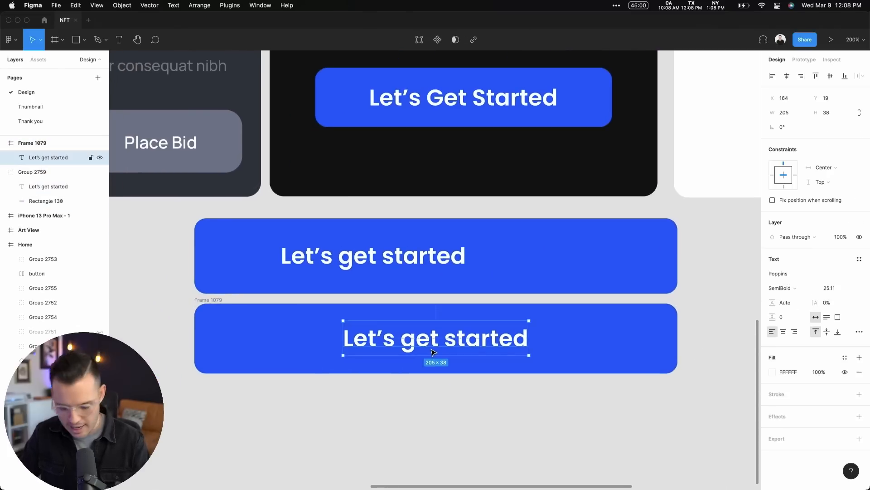
left_click(405, 416)
scroll(411, 386, "down", 4)
scroll(410, 385, "left", 1)
right_click(423, 347)
left_click(424, 347)
left_click_drag(497, 375, 437, 350)
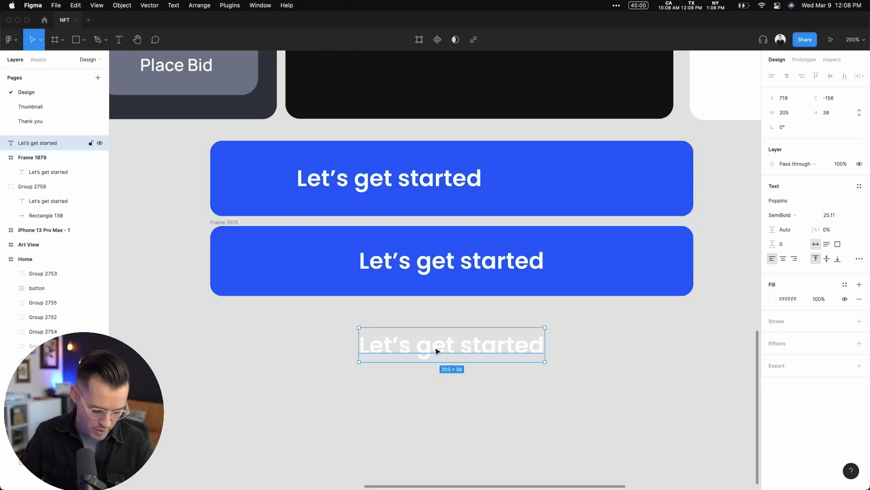
Wrap the copied label in an auto layout frame, then expand and collapse its layer to inspect the contents
key("shift+a")
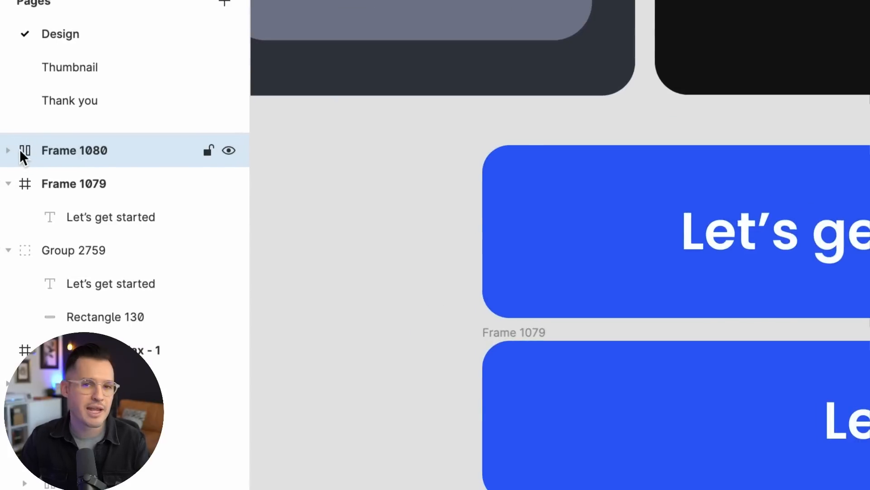
left_click(8, 150)
left_click(8, 150)
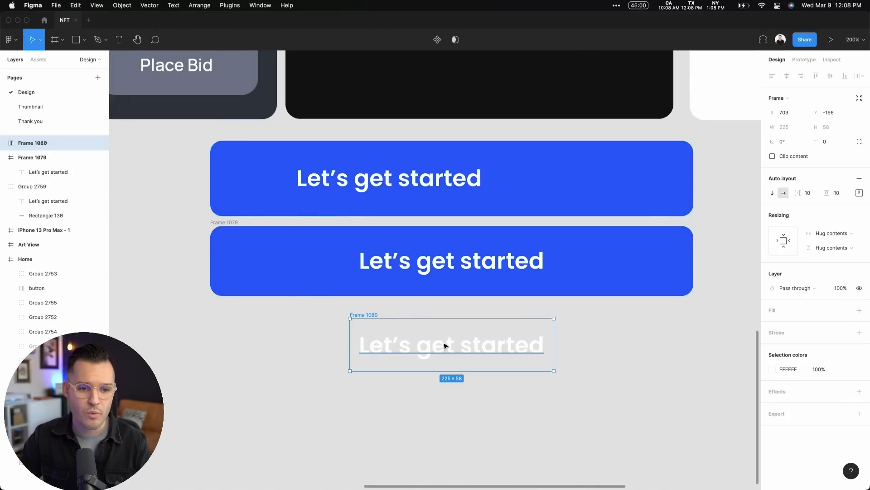
Insert the plain bell icon component before the label inside the auto layout frame
left_click(46, 60)
mouse_move(91, 171)
left_mouse_down()
mouse_move(85, 188)
mouse_move(324, 349)
mouse_move(398, 357)
mouse_move(402, 415)
mouse_move(388, 352)
mouse_move(390, 393)
mouse_move(388, 344)
mouse_move(399, 398)
mouse_move(359, 320)
mouse_move(320, 296)
mouse_move(510, 322)
mouse_move(641, 311)
mouse_move(387, 311)
mouse_move(657, 303)
mouse_move(340, 306)
left_mouse_up()
left_click(438, 439)
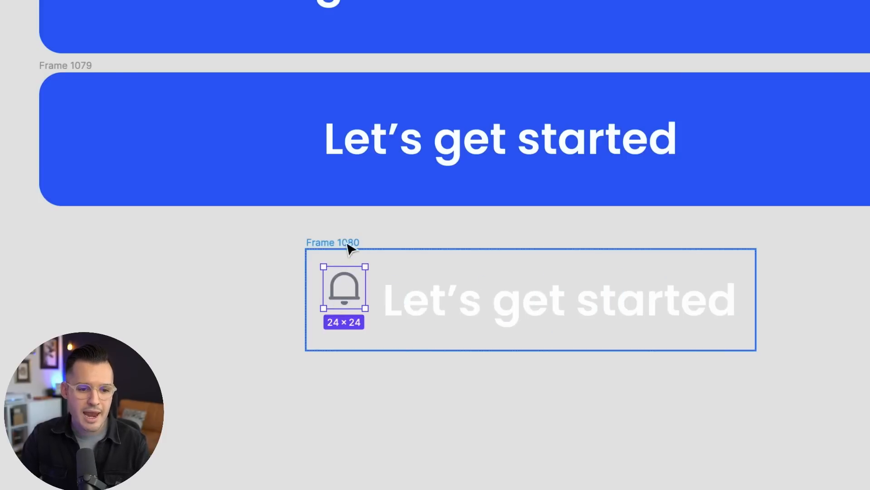
Add a fill to the auto layout frame and match it to the other buttons' blue, 3772FF
left_click(352, 244)
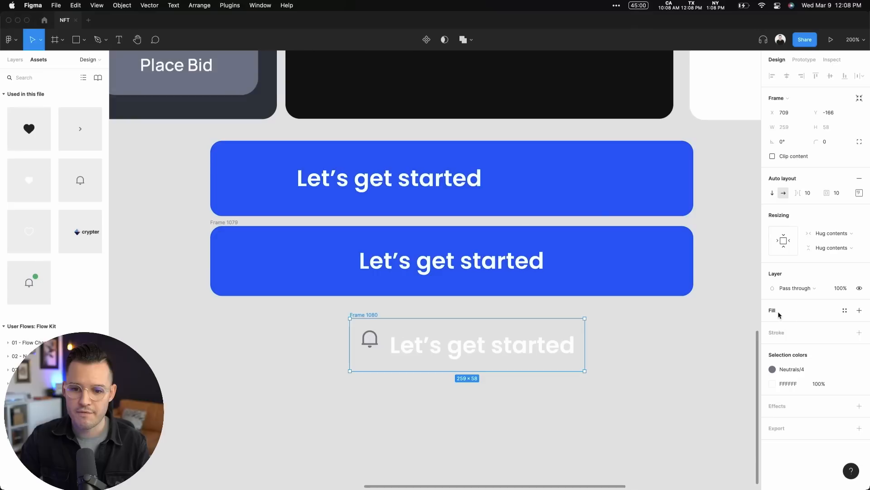
left_click(858, 311)
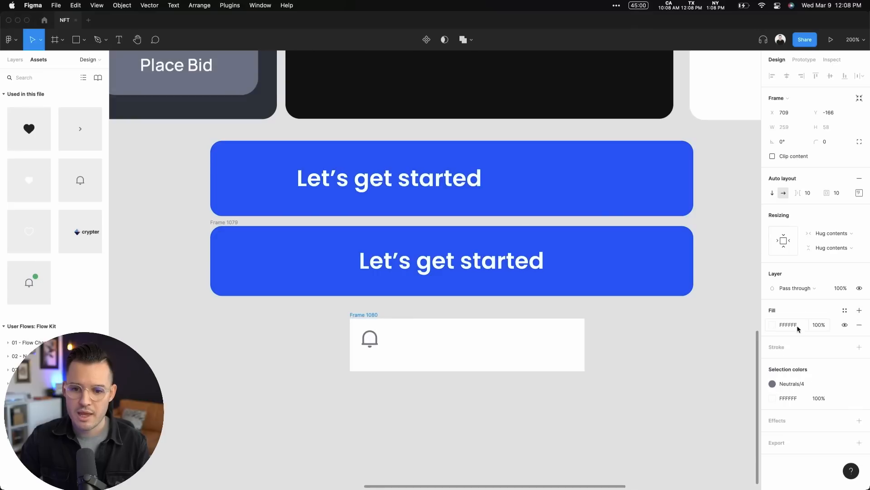
left_click(769, 328)
left_click(666, 389)
left_click(598, 258)
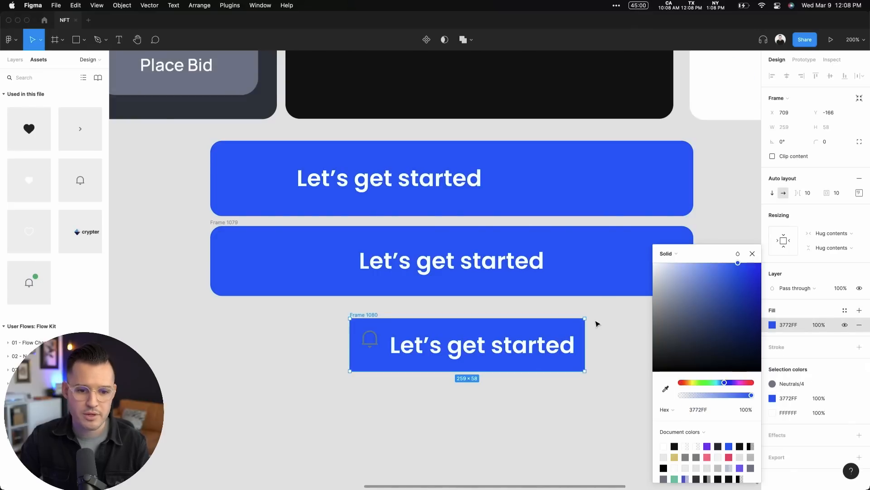
left_click(601, 318)
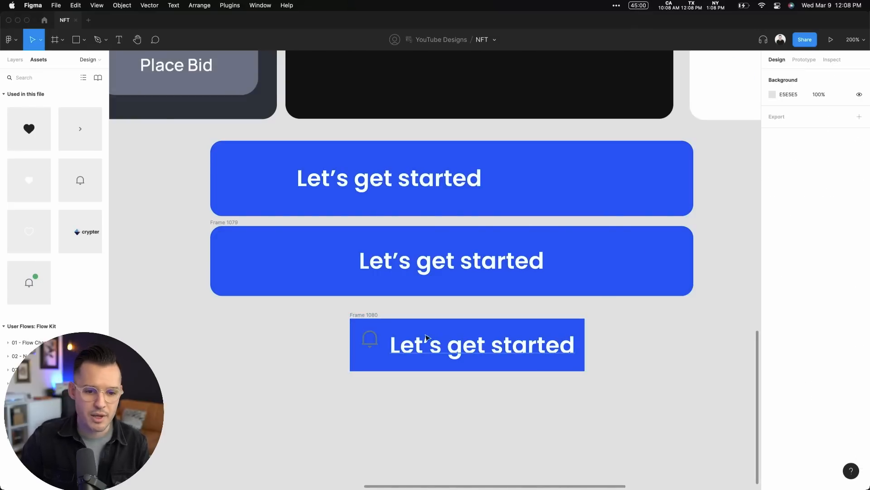
Recolor the bell icon with the Neutral / White color style
left_click(377, 345)
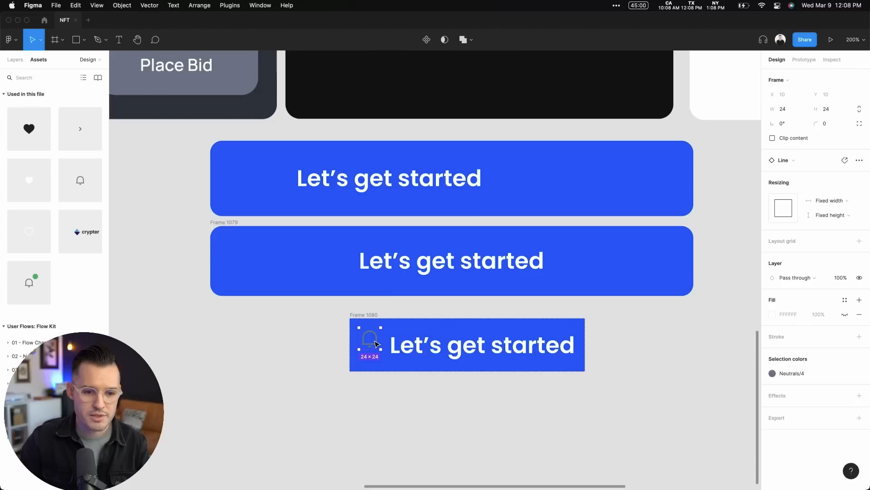
left_click(786, 375)
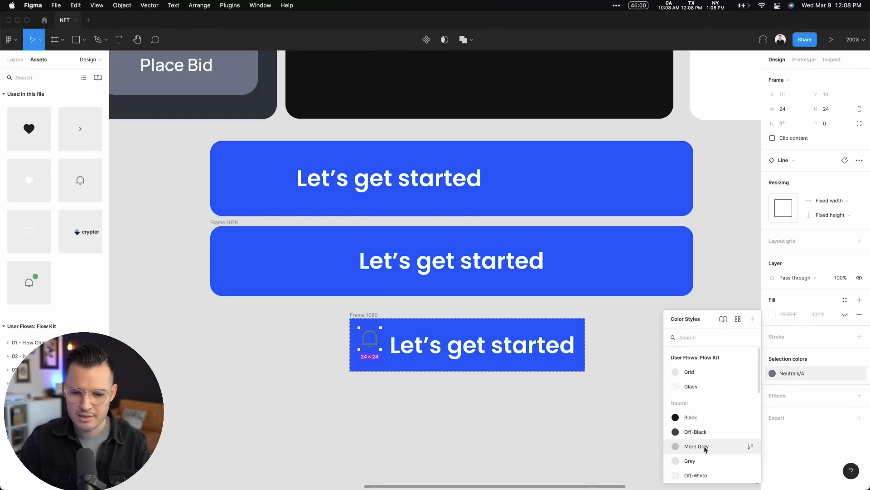
scroll(706, 449, "down", 5)
left_click(706, 409)
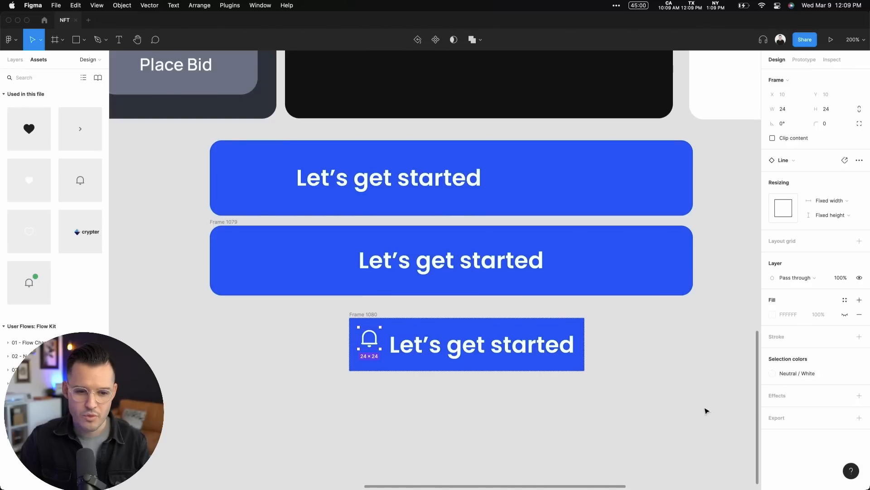
left_click(637, 414)
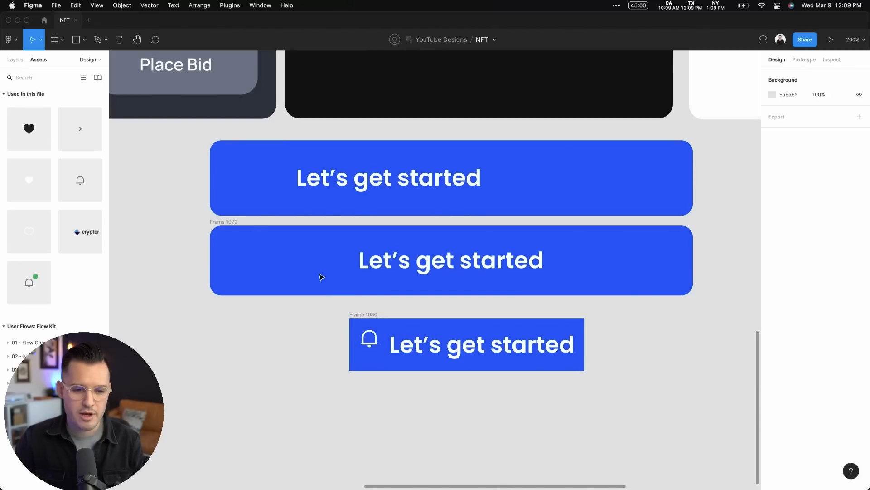
Shift the bell button to X 692, Y -158 and set its horizontal auto layout to item spacing 11 and padding 19
left_click(376, 345)
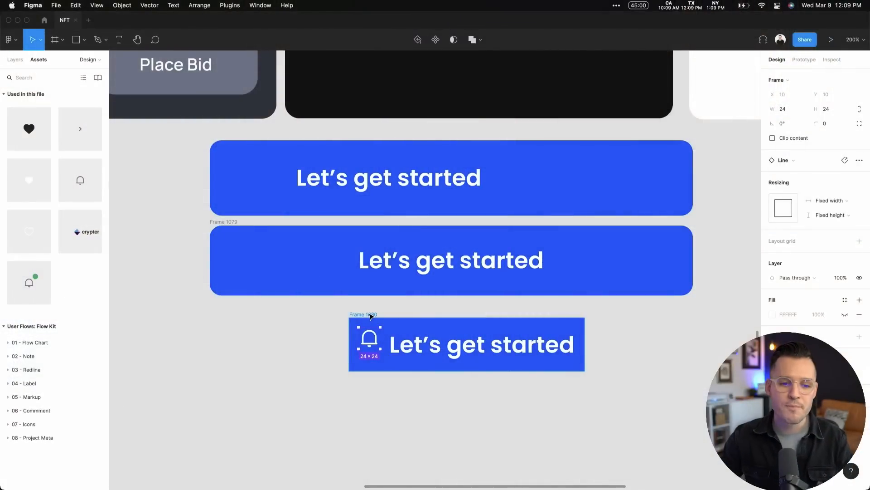
left_click_drag(369, 315, 356, 324)
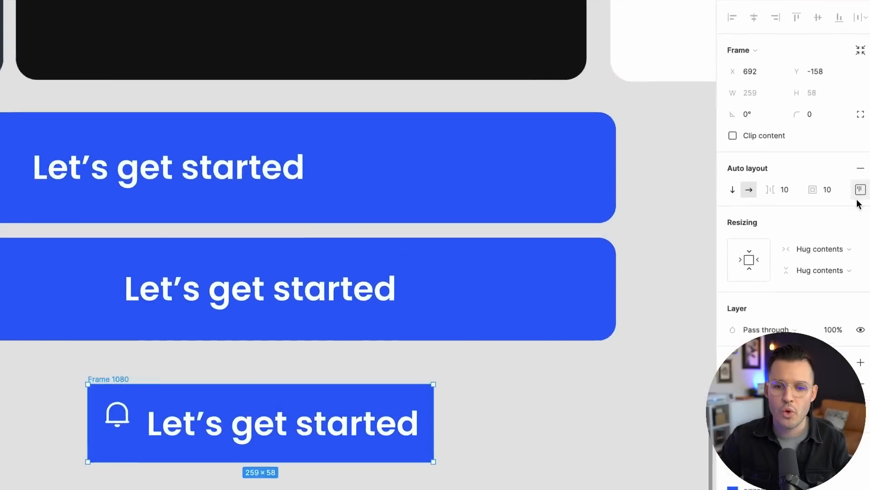
scroll(593, 250, "left", 2)
scroll(594, 251, "down", 1)
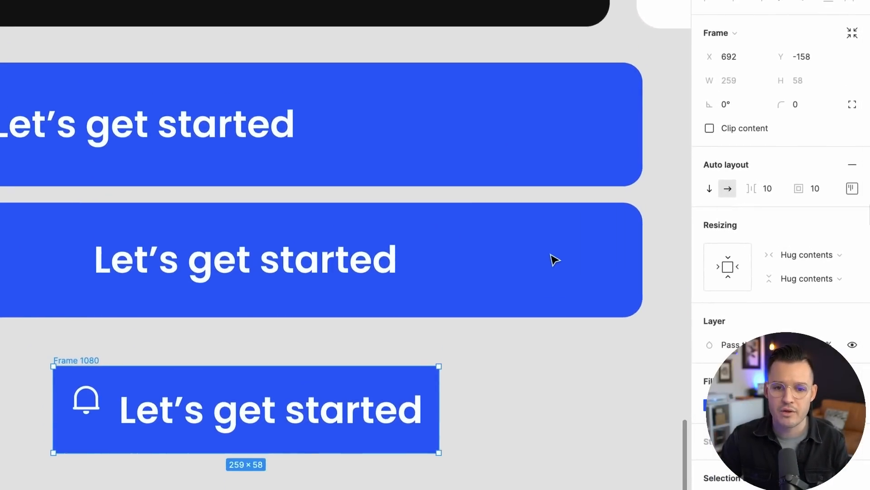
scroll(554, 260, "down", 2)
scroll(554, 260, "left", 1)
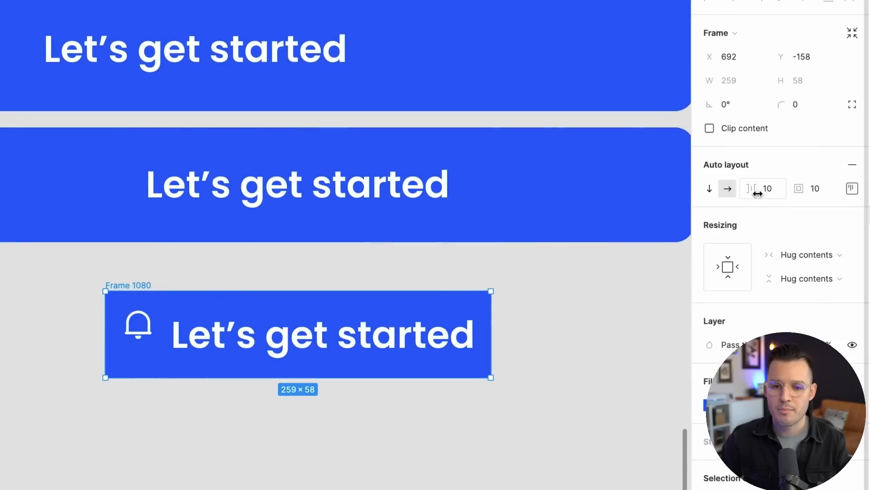
left_click(711, 189)
left_click(728, 189)
left_click_drag(752, 188, 808, 193)
Align the bell button's auto layout contents to the center and move the bell icon after the label
left_click(852, 188)
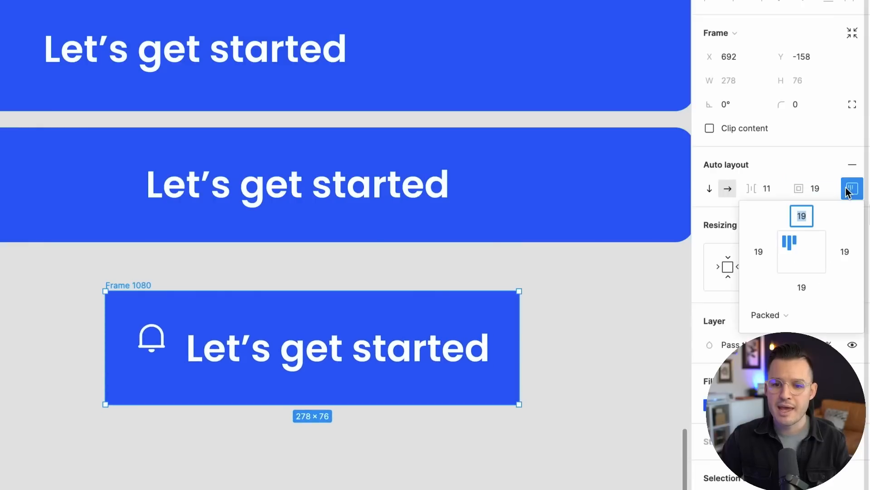
left_click(806, 256)
left_click(785, 254)
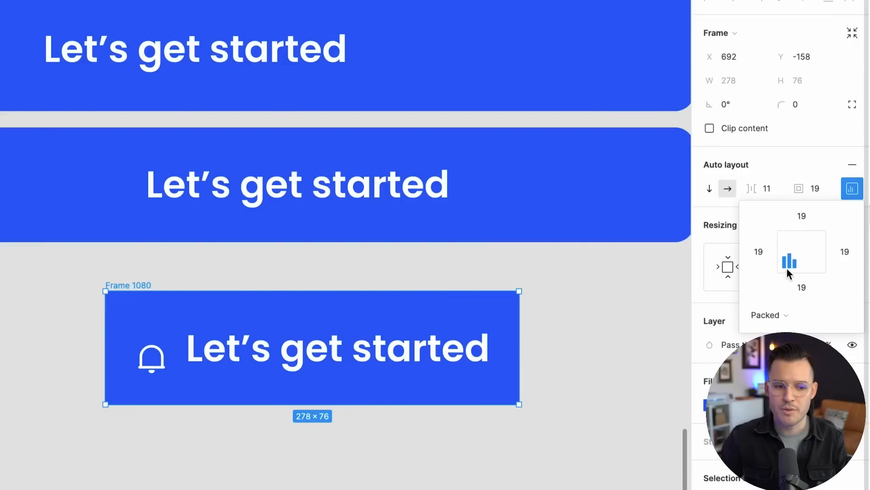
left_click(805, 256)
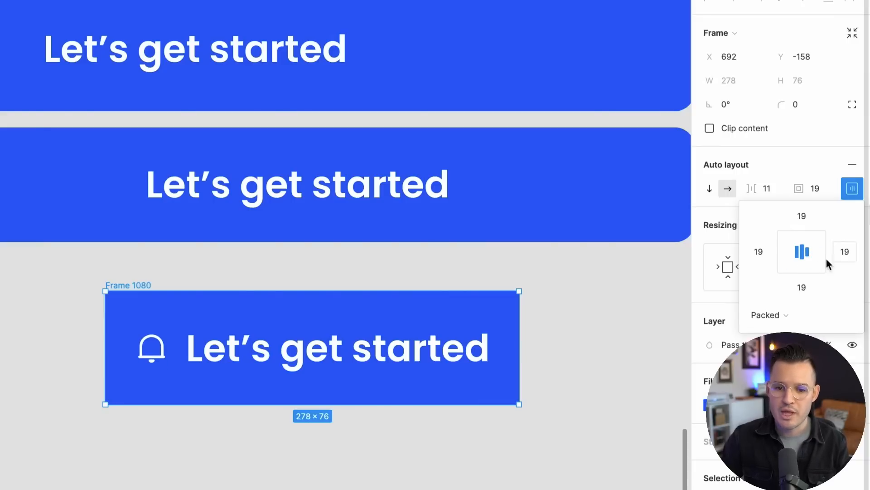
left_click(665, 311)
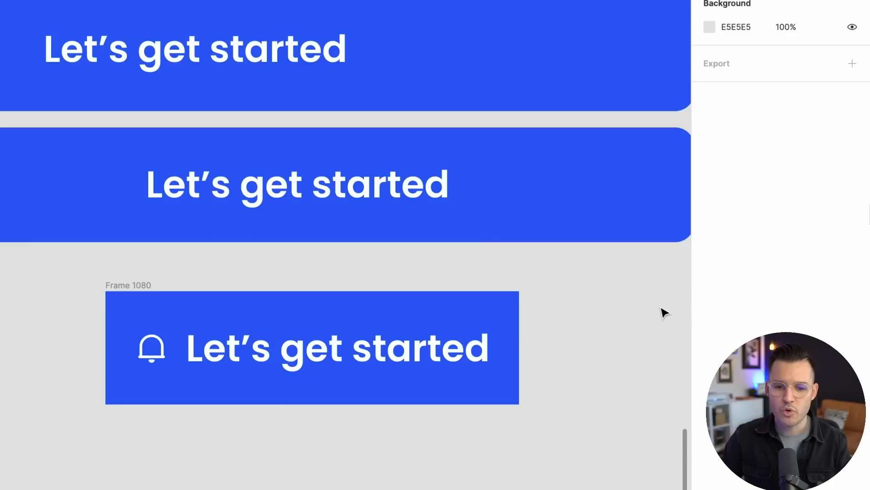
left_click(155, 350)
left_click_drag(156, 350, 435, 354)
Try appending "ldsakfjlkasjd" to the bell button's label to test its resizing, and undo the extra text
double_click(325, 344)
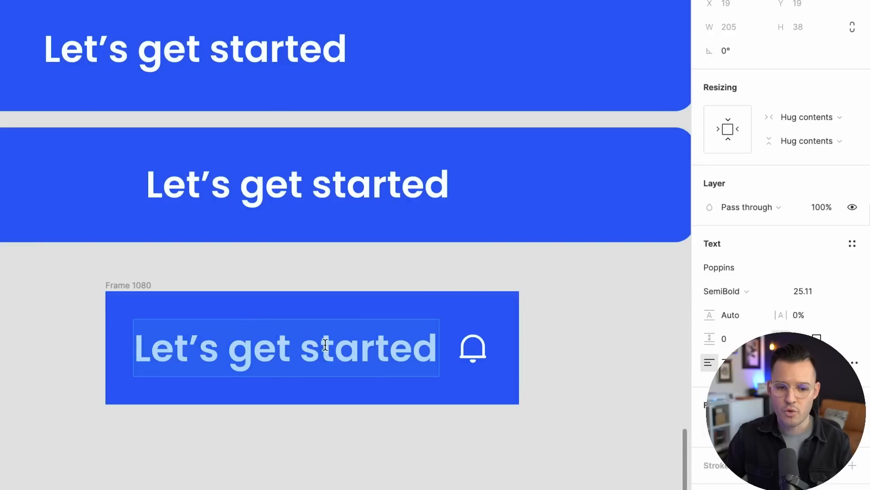
key("Right")
type("ldsakfjlkasjd")
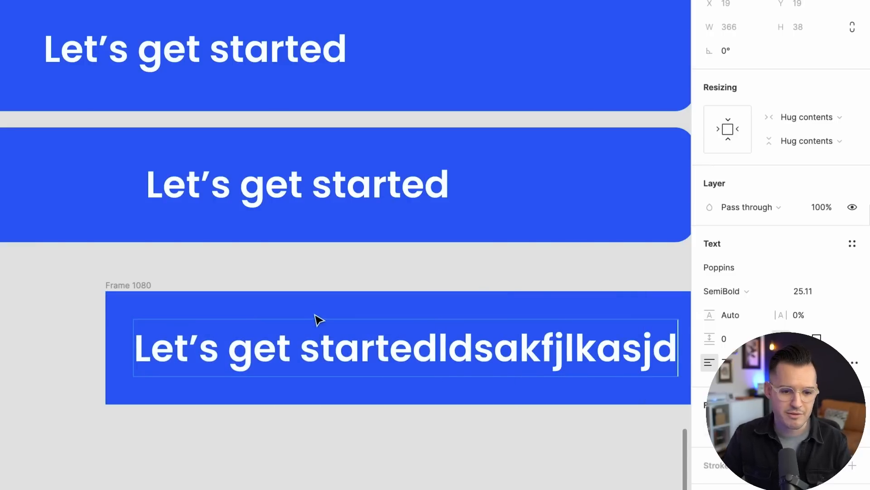
key("ctrl+z")
key("Escape")
left_click(180, 283)
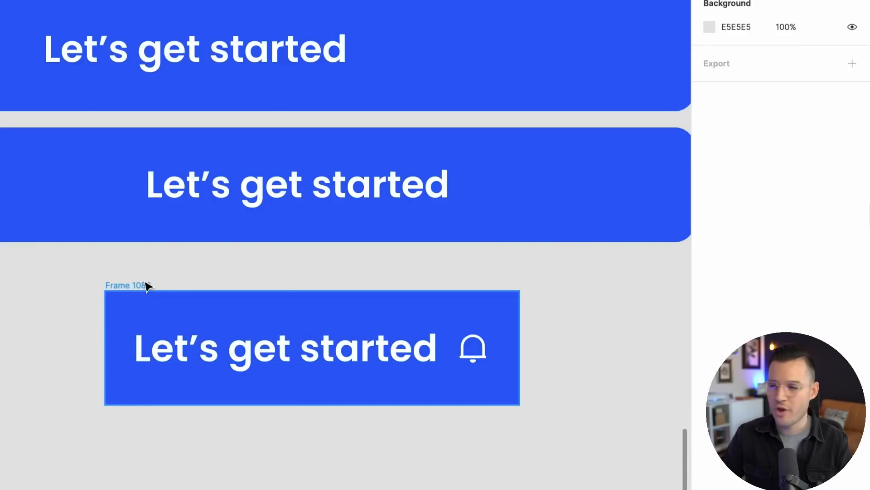
Round the bell button's corners to a radius of 12 and set its auto layout padding to 20
left_click(147, 285)
left_click_drag(776, 107, 868, 112)
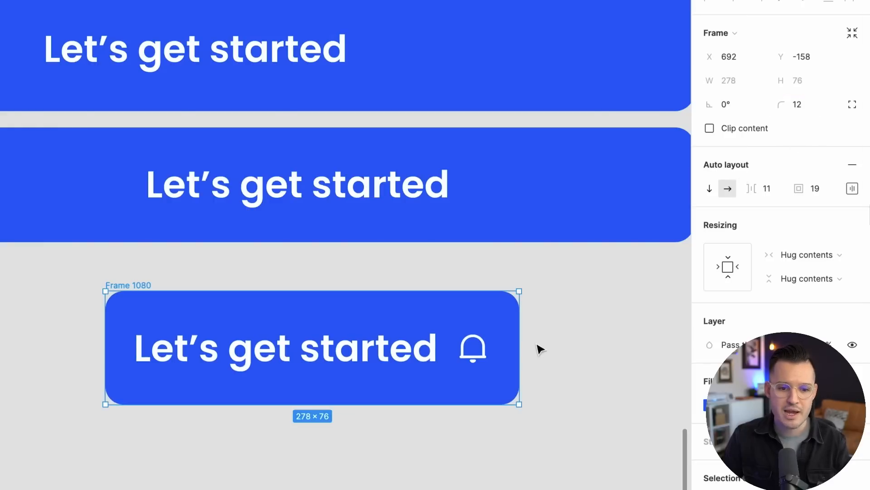
key("Up")
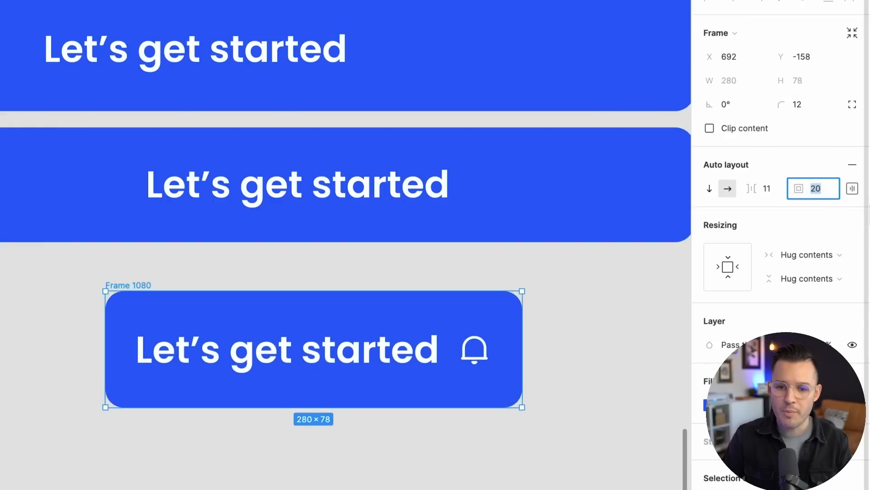
Set the bell button's individual auto layout padding to 40 on its left and right sides
left_click(854, 188)
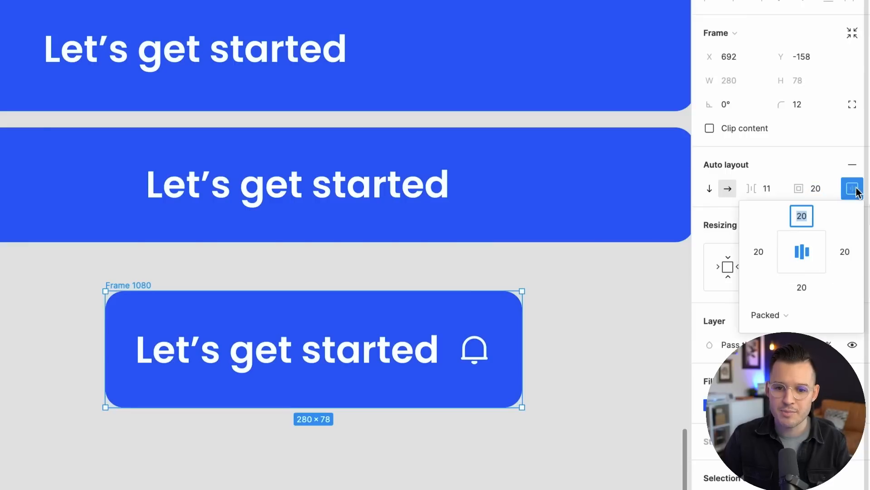
left_click(762, 258)
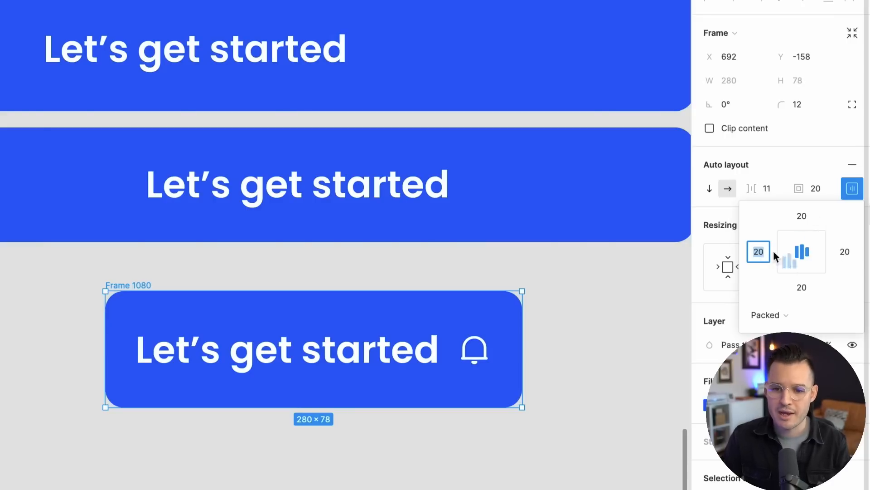
key("shift+Up")
key("shift+Up")
key("Tab")
key("Tab")
key("Tab")
key("shift+Up")
key("shift+Up")
left_click(623, 284)
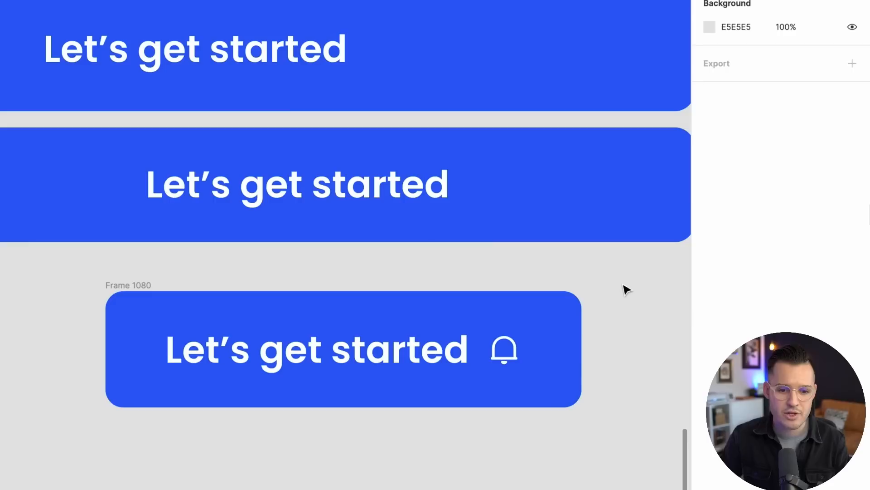
Examine the trial buttons beside the finished screens, including the Home screen's featured card and Top Sellers rows
left_click(154, 286)
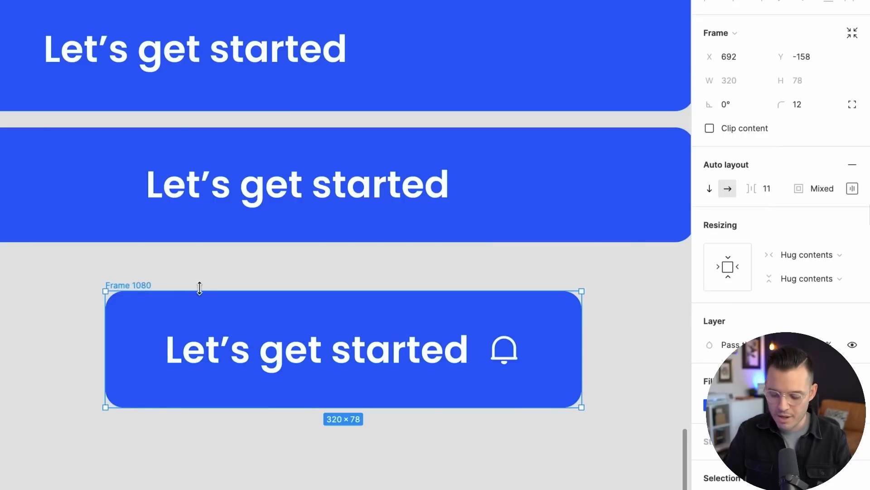
scroll(204, 295, "down", 3)
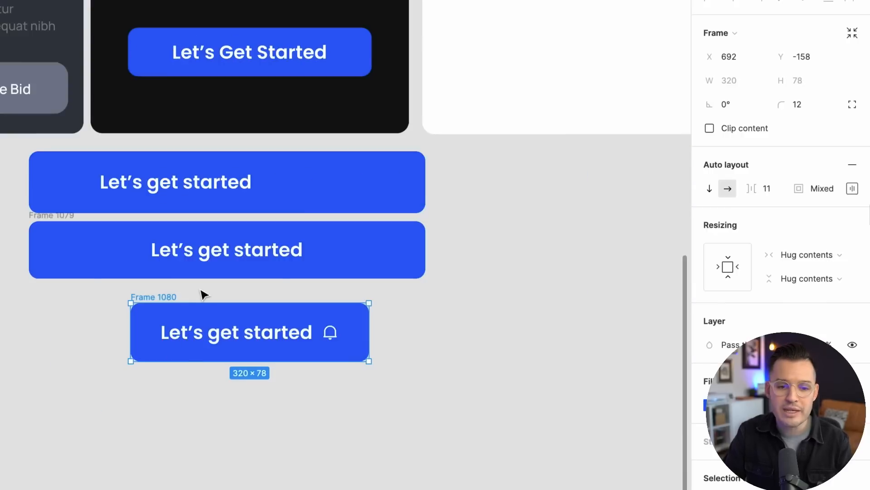
key("super+minus")
left_click_drag(322, 316, 546, 404)
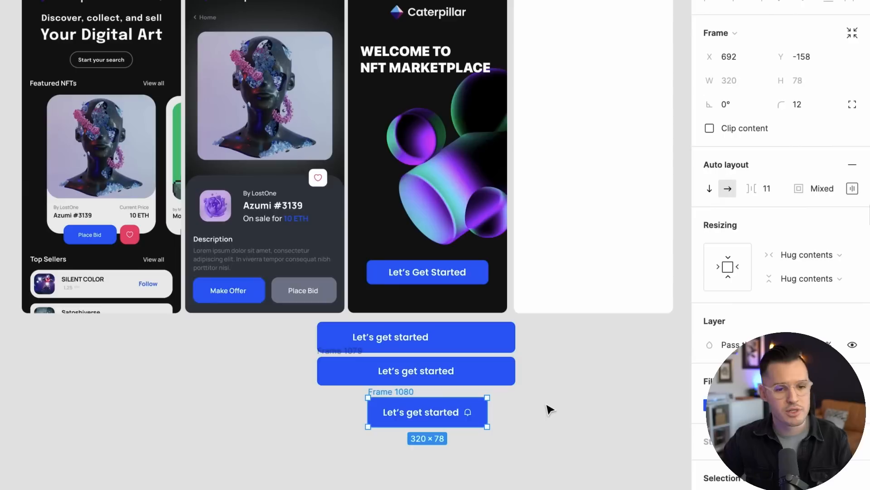
left_click(548, 409)
left_click_drag(547, 409, 558, 431)
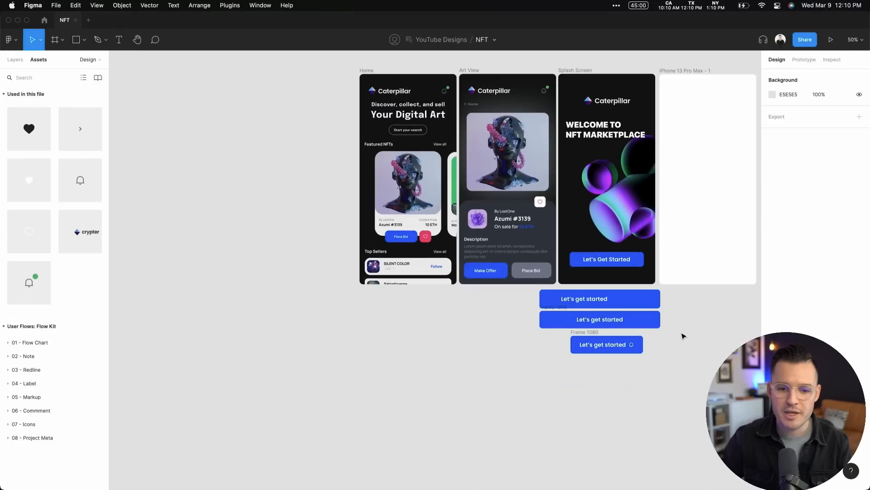
left_click_drag(633, 428, 518, 446)
left_click(555, 327)
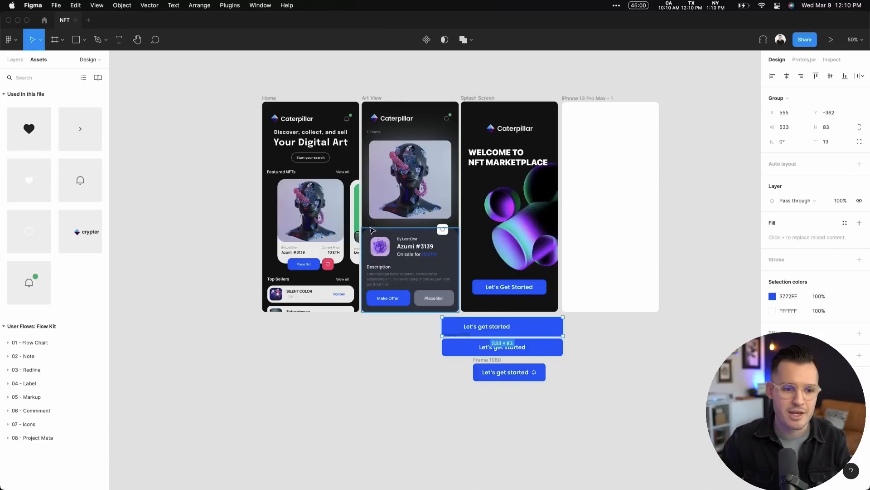
key("z")
left_click_drag(211, 111, 500, 338)
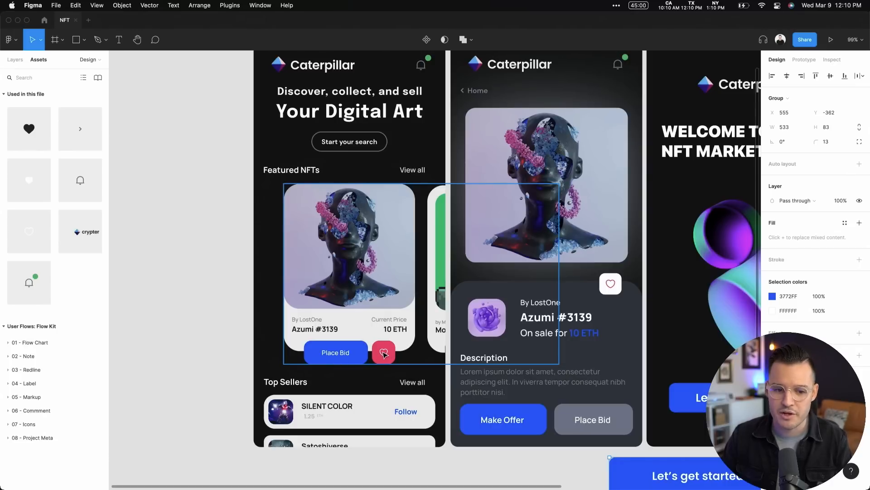
scroll(311, 410, "down", 5)
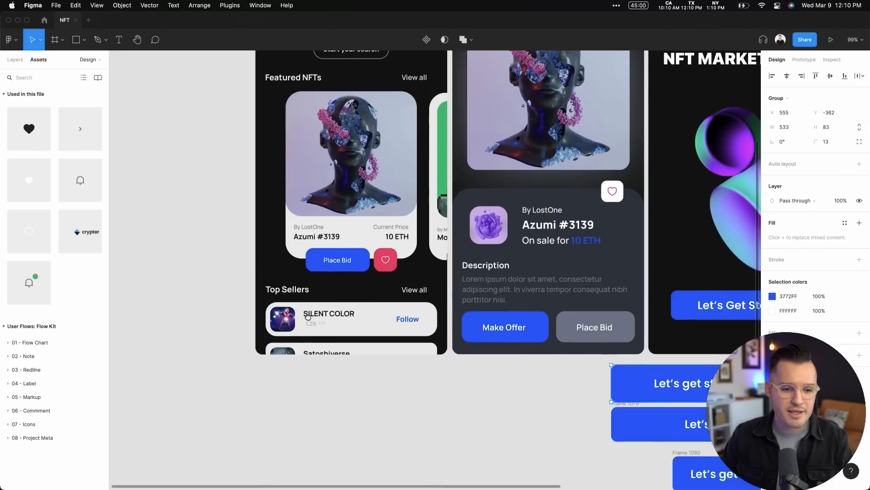
key("super+equal")
key("super+equal")
left_click_drag(284, 313, 634, 171)
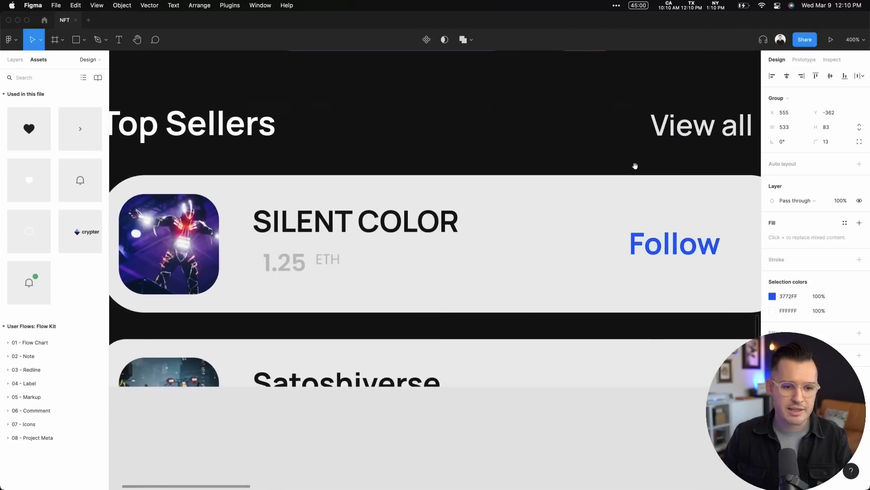
key("super+minus")
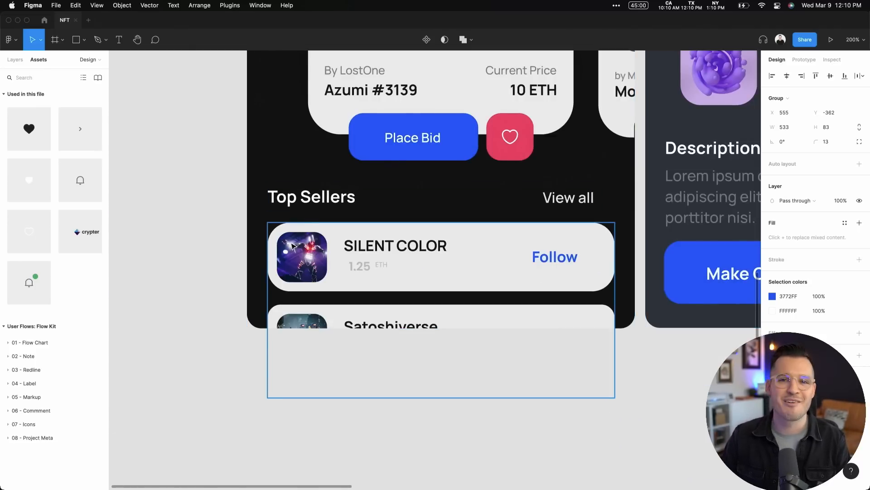
left_click_drag(528, 276, 249, 375)
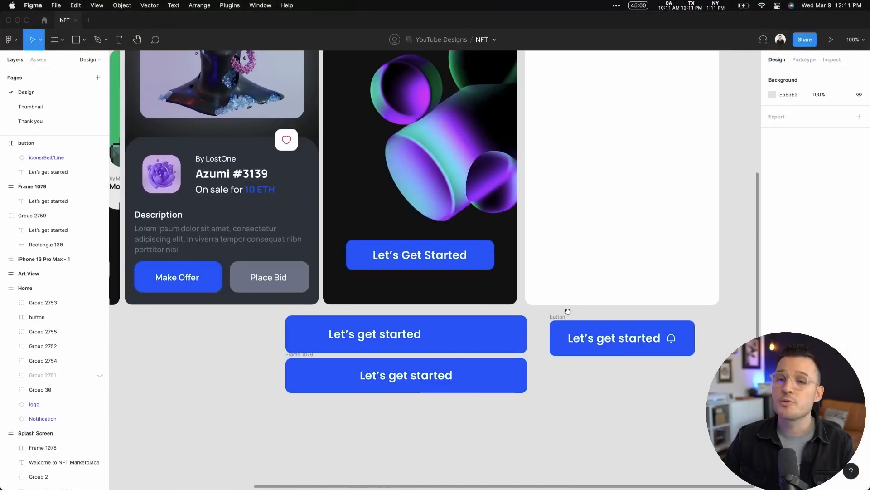
Turn the bell button into a component and place an instance of it directly below at X 1138, Y -249
left_click_drag(565, 311, 436, 299)
left_click_drag(366, 264, 618, 386)
scroll(616, 385, "down", 3)
left_click(279, 132)
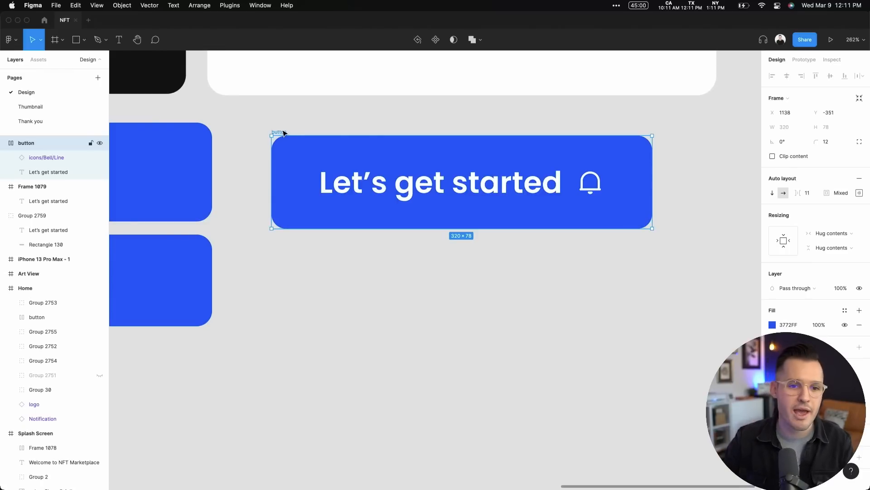
left_click(439, 43)
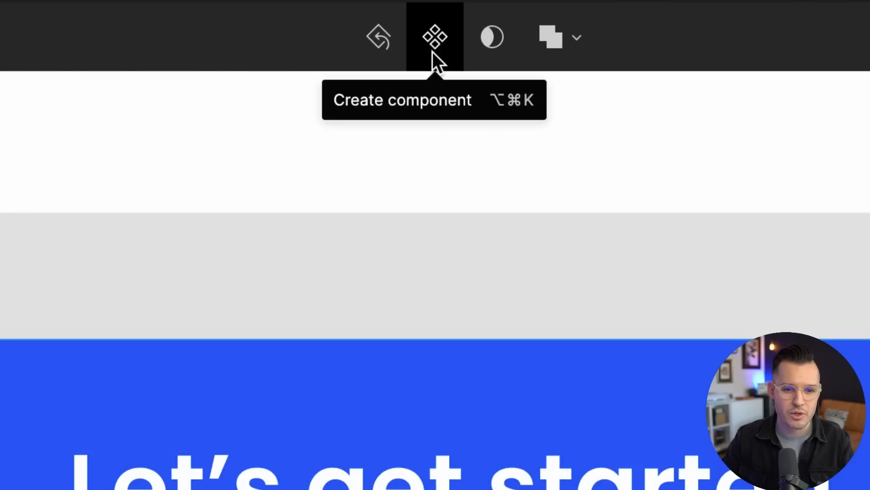
key("alt")
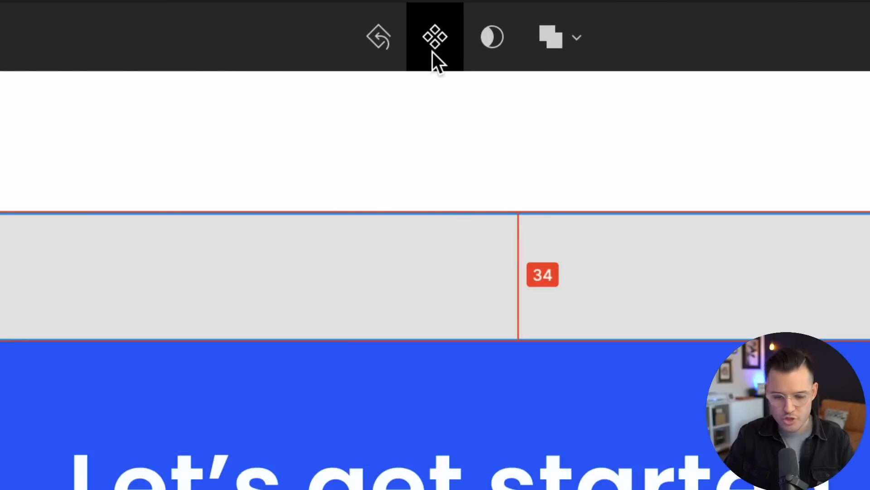
left_click(432, 51)
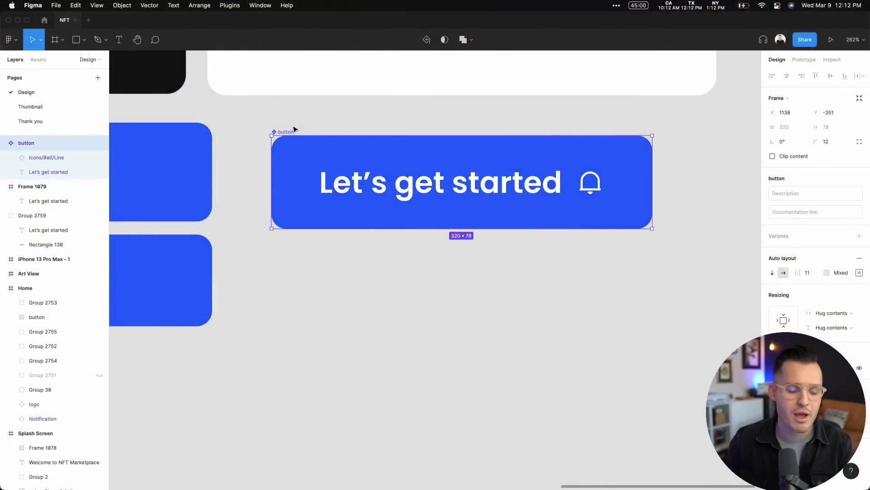
left_click(38, 60)
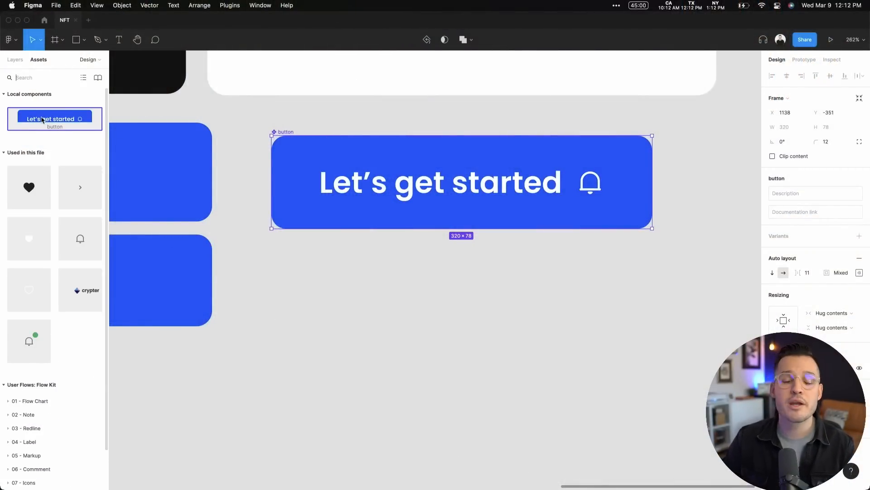
left_click_drag(42, 120, 413, 308)
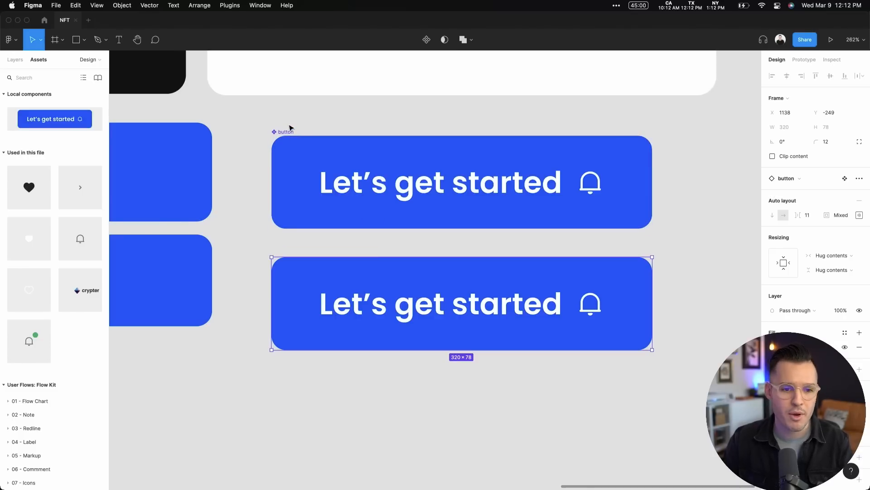
Try a larger left auto layout padding on the main button component and return it to 40
left_click(289, 127)
left_click(291, 131)
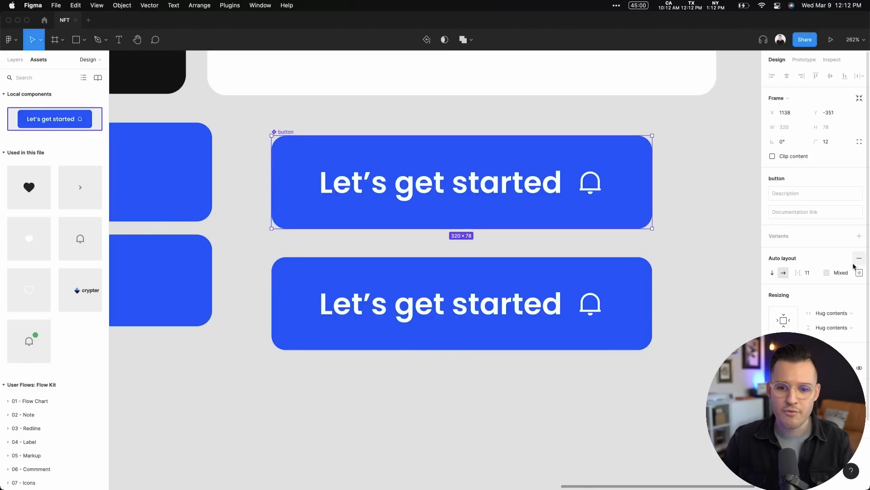
left_click(859, 273)
left_click(807, 311)
key("shift+Up")
key("shift+Down")
key("shift+Up")
key("shift+Down")
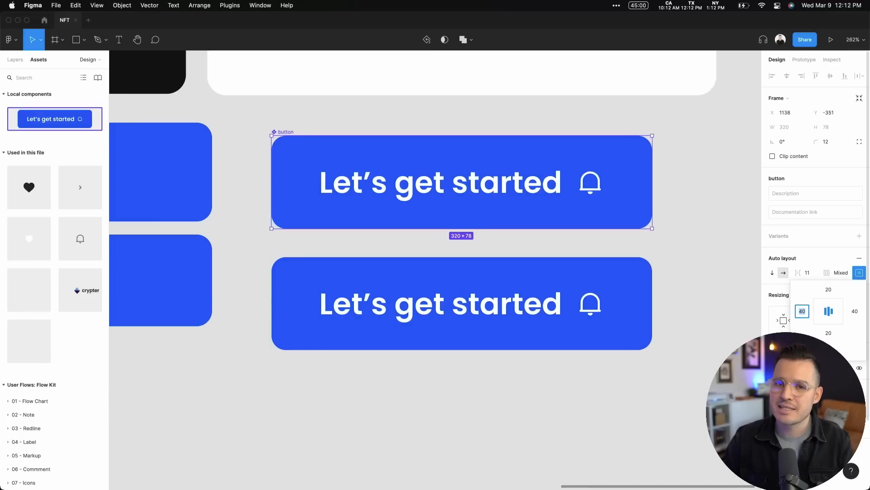
Try recoloring the main button component's fill to red to see the instance update, and undo the color change
left_click(595, 190)
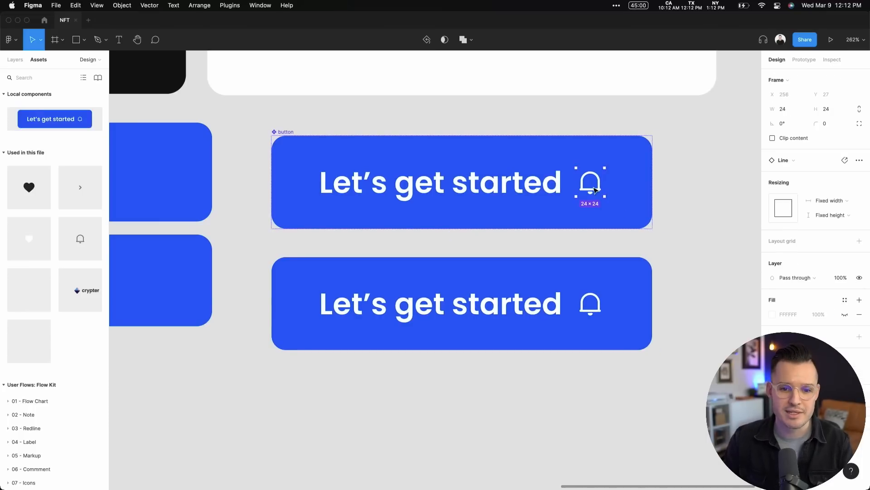
mouse_move(595, 190)
left_mouse_down()
mouse_move(326, 188)
mouse_move(614, 189)
mouse_move(300, 194)
mouse_move(690, 186)
mouse_move(589, 190)
left_mouse_up()
left_click(298, 175)
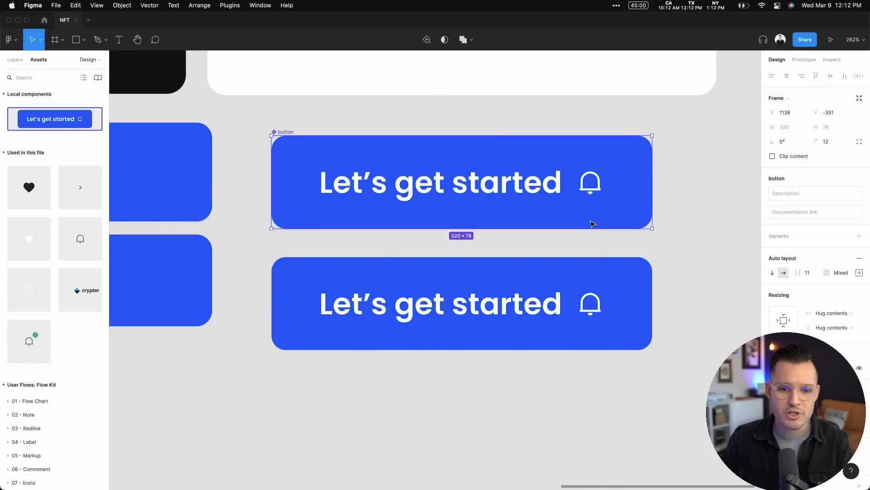
left_click(773, 404)
left_click_drag(725, 383, 754, 383)
left_click(706, 220)
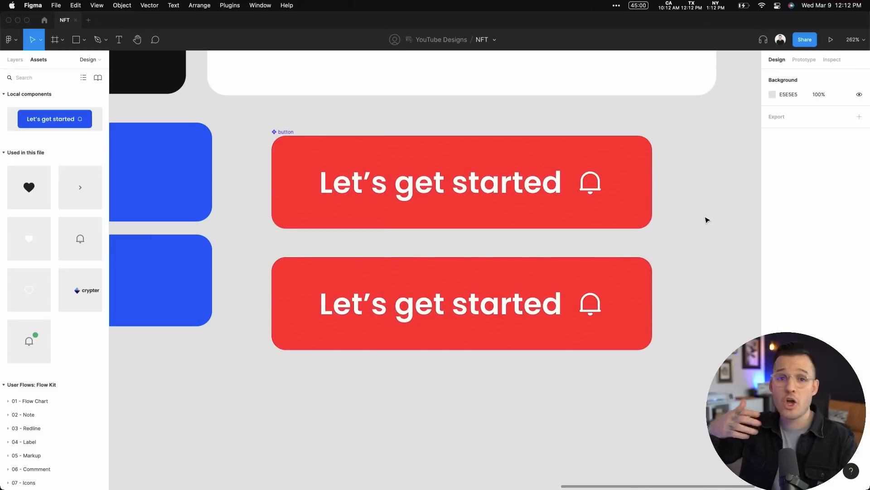
key("ctrl+z")
key("ctrl+z")
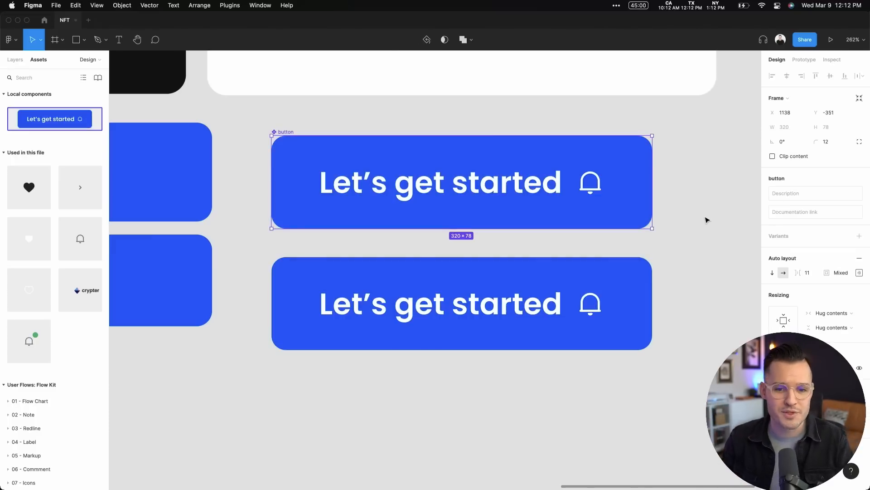
left_click(707, 220)
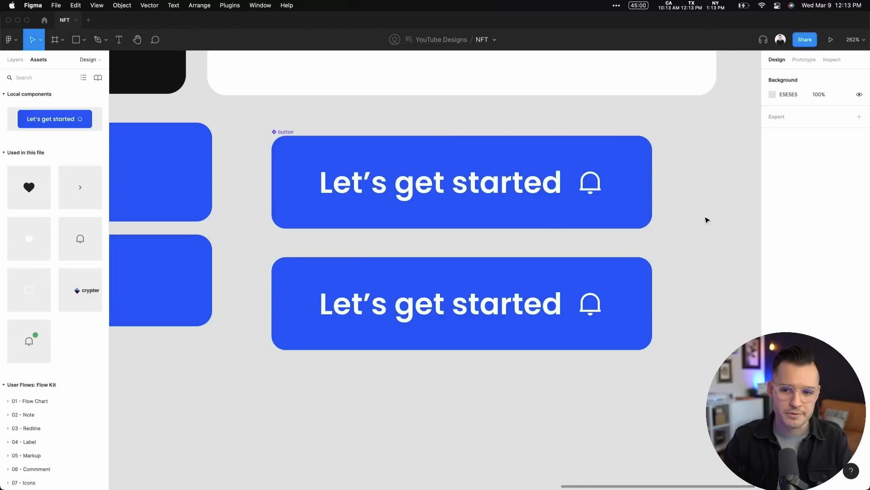
Move the button instance into the blank iPhone 13 Pro Max frame, horizontally centered at X 54, Y 344
key("super+minus")
key("super+minus")
key("super+minus")
scroll(734, 216, "up", 2)
left_click_drag(445, 324, 444, 162)
key("z")
left_click_drag(408, 75, 557, 236)
scroll(649, 179, "left", 3)
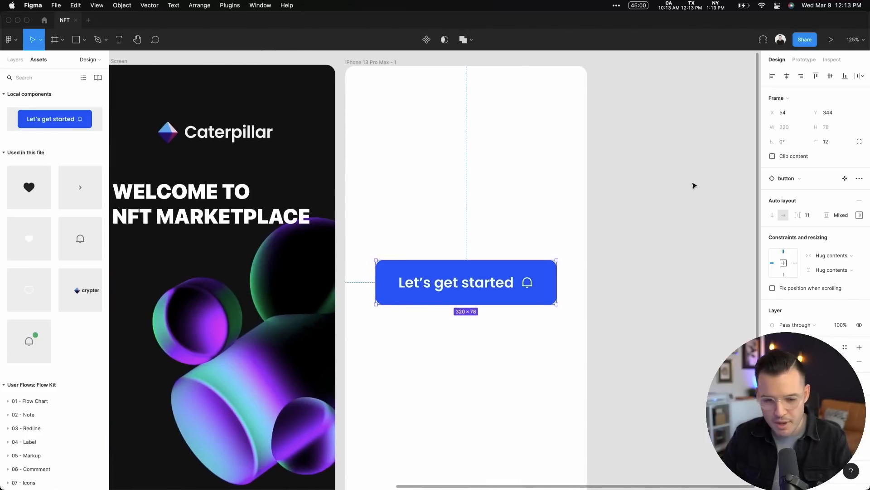
left_click(655, 200)
scroll(521, 149, "up", 1)
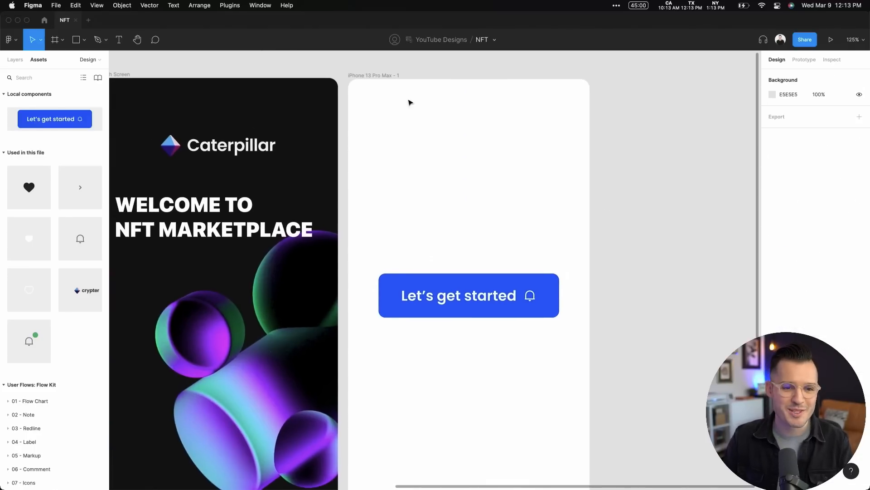
Add an iPad Pro 11" frame and move it below the row of phone screens to X 1552, Y -340
left_click(383, 76)
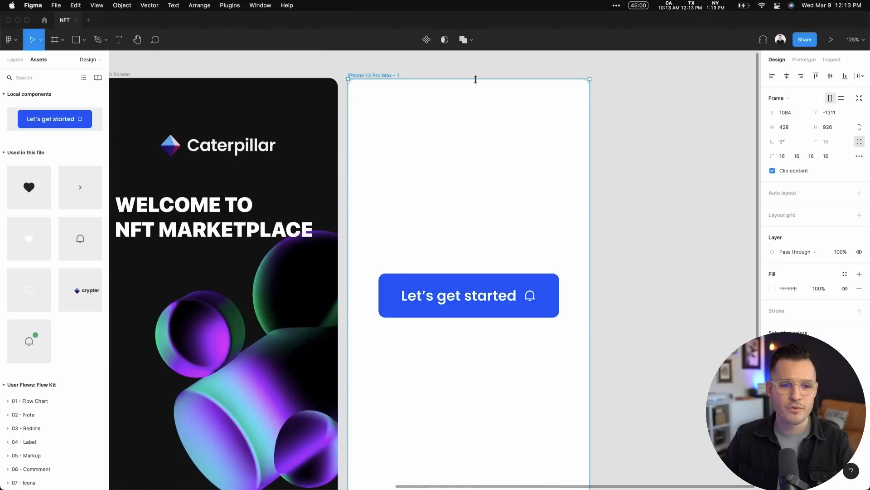
key("shift+1")
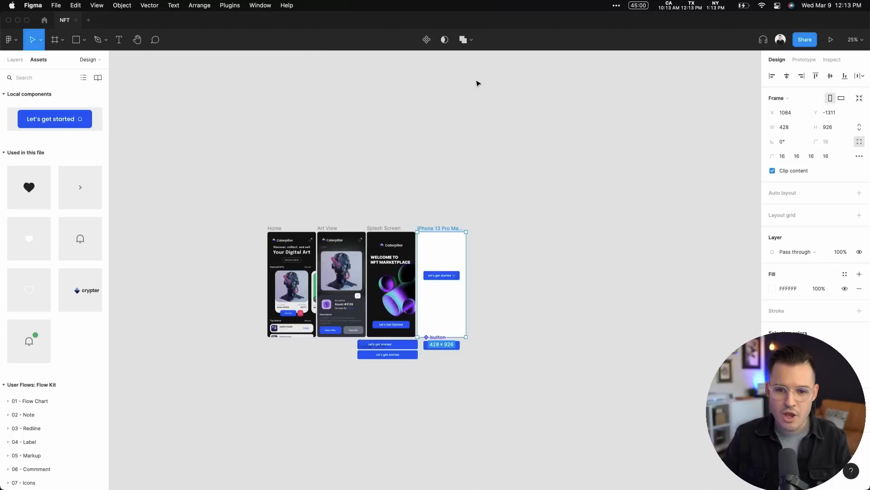
key("f")
left_click(795, 255)
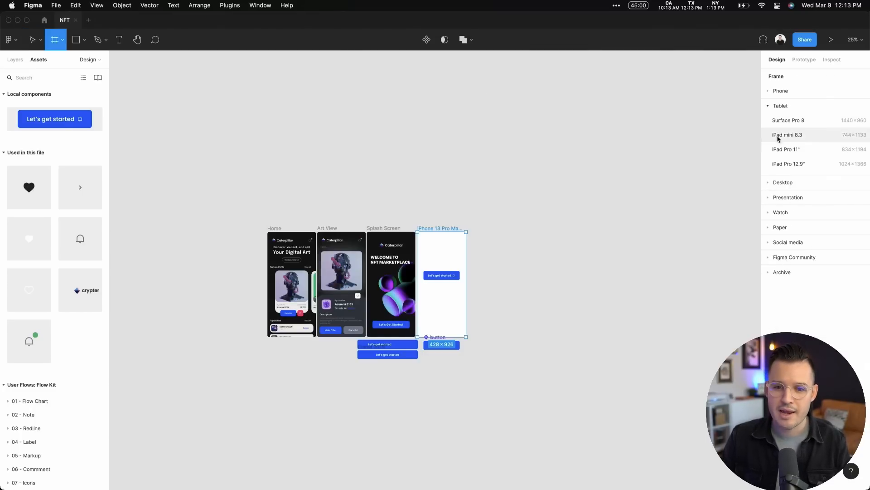
left_click(806, 151)
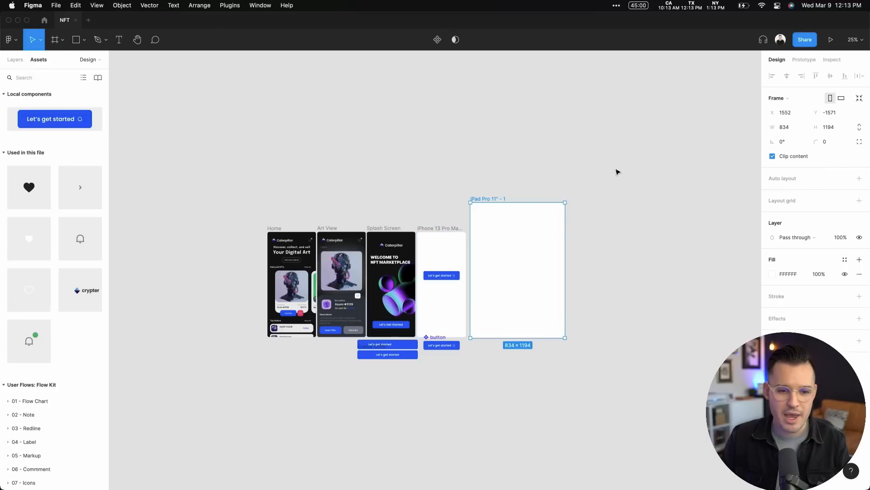
left_click_drag(495, 195, 492, 339)
Try widening the blank iPhone 13 Pro Max frame to test how its button responds, and undo the resize
key("z")
left_click_drag(365, 184, 553, 349)
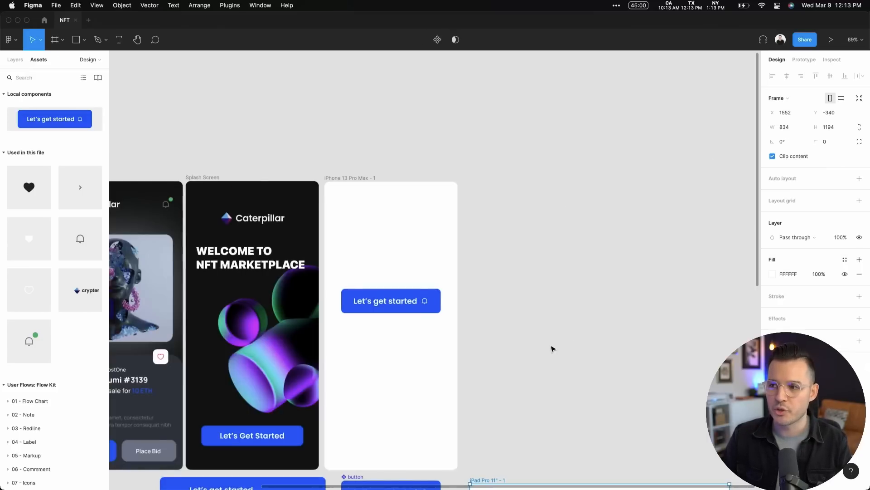
left_click(334, 81)
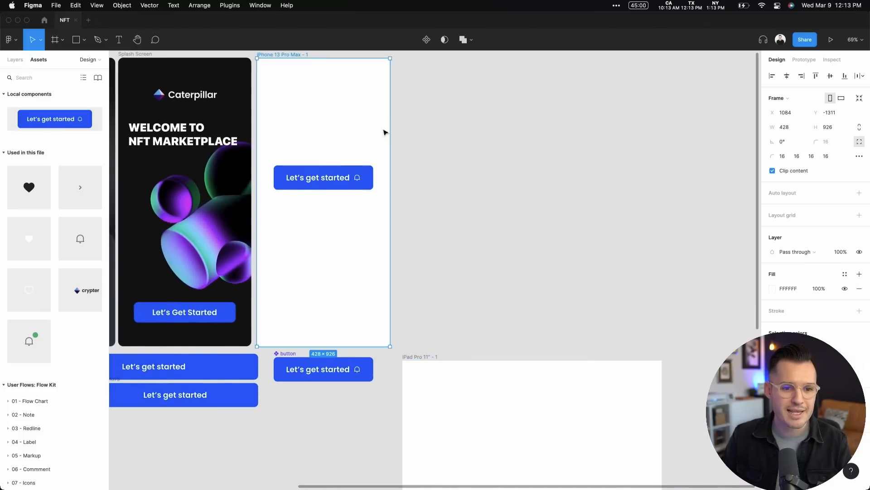
left_click_drag(393, 177, 654, 182)
key("super+z")
Move the iPhone 13 Pro Max frame above the iPad frame to X 1552, Y -1311, then test widening it and undo the resize
left_click_drag(283, 57, 432, 78)
left_click_drag(537, 170, 662, 178)
key("super+z")
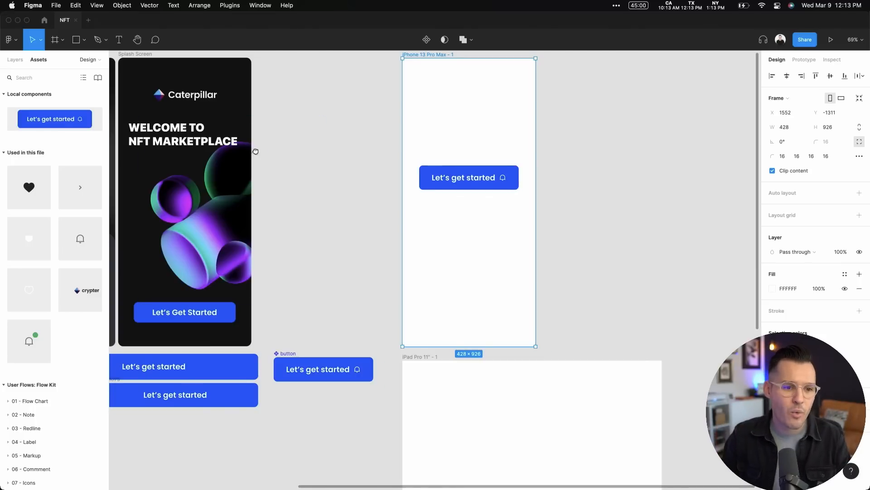
Copy the sculpture image group from the Art View screen and show the layer list
scroll(507, 193, "left", 10)
left_click(421, 165)
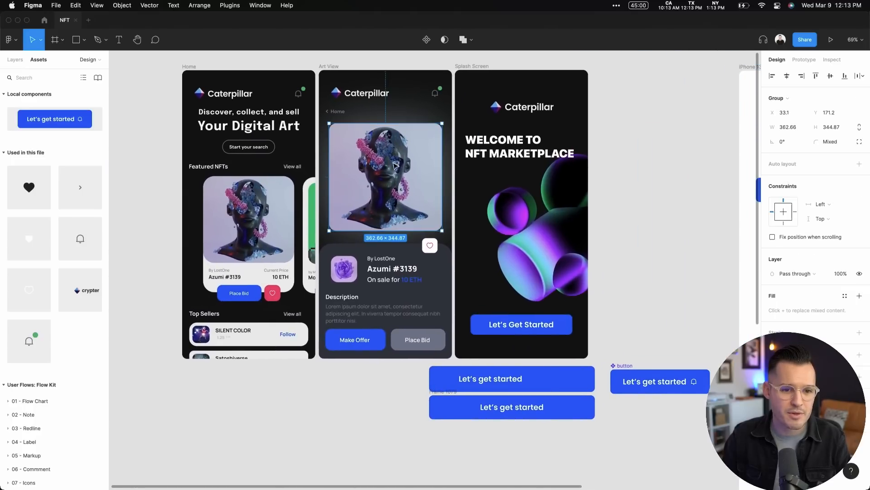
left_click(15, 59)
Fill the iPhone 13 Pro Max frame with the near-black 111111 sampled from the Art View background
scroll(521, 160, "right", 5)
left_click(619, 77)
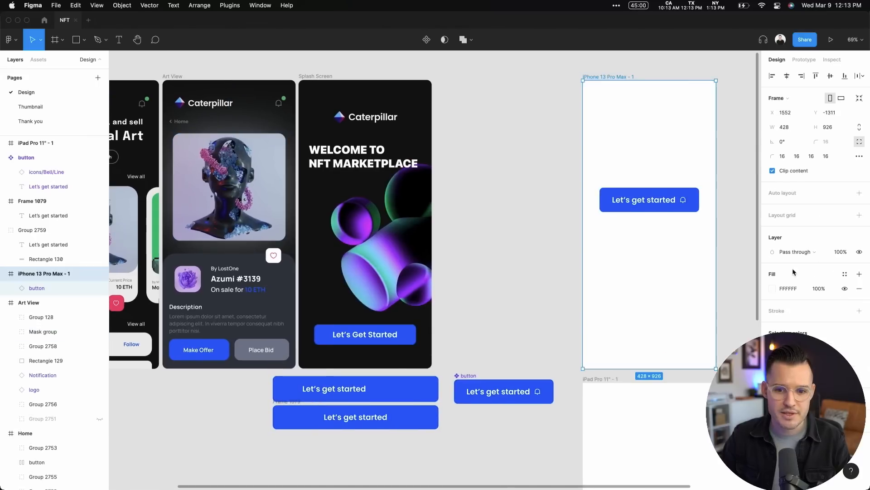
key("i")
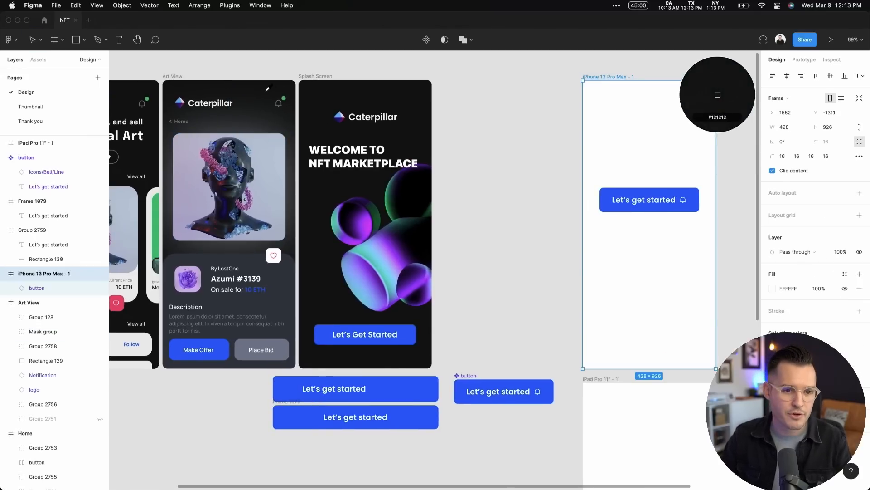
left_click(718, 95)
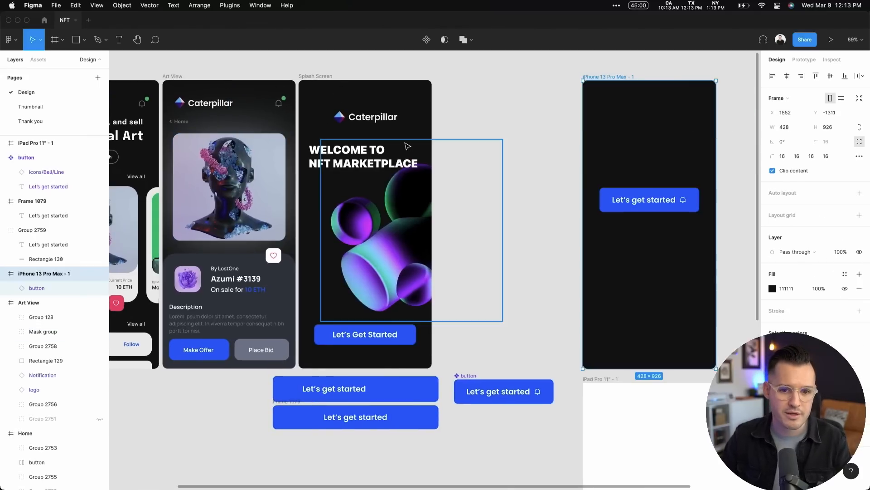
left_click(520, 126)
Move the button to Y 628 in the iPhone 13 Pro Max frame and paste the copied image group above it
left_click_drag(633, 203, 633, 290)
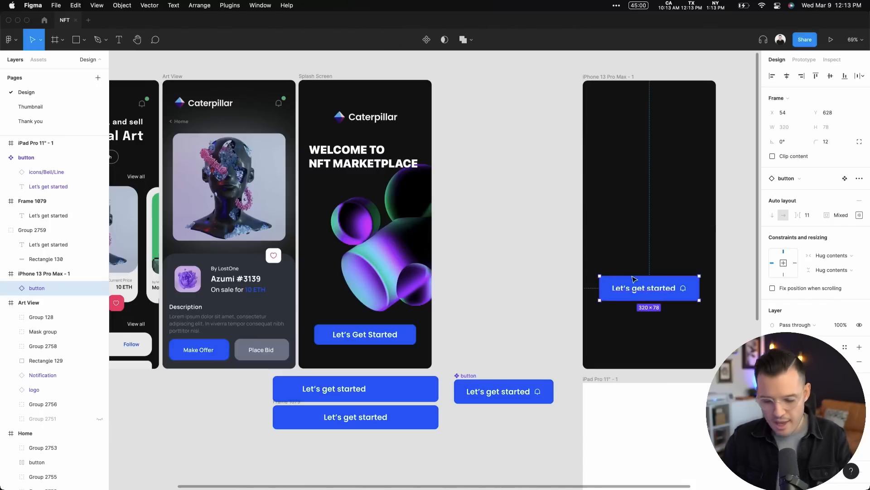
left_click(613, 78)
key("super+v")
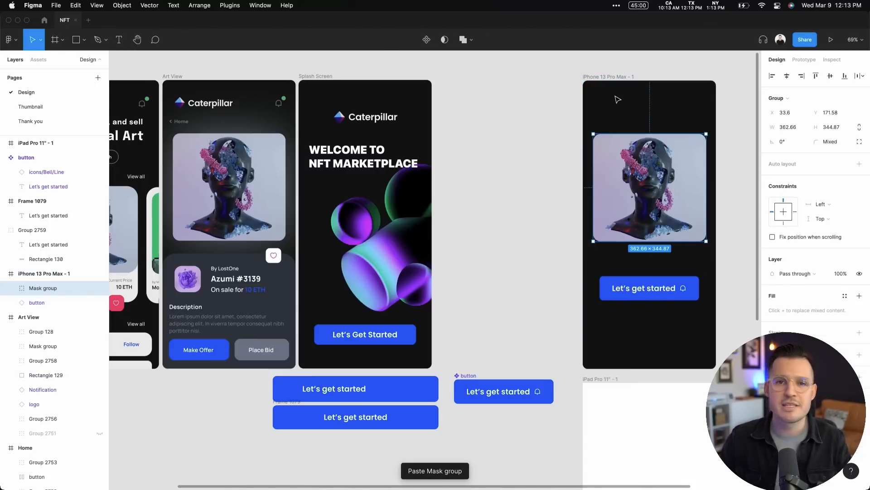
left_click(626, 64)
scroll(626, 64, "right", 10)
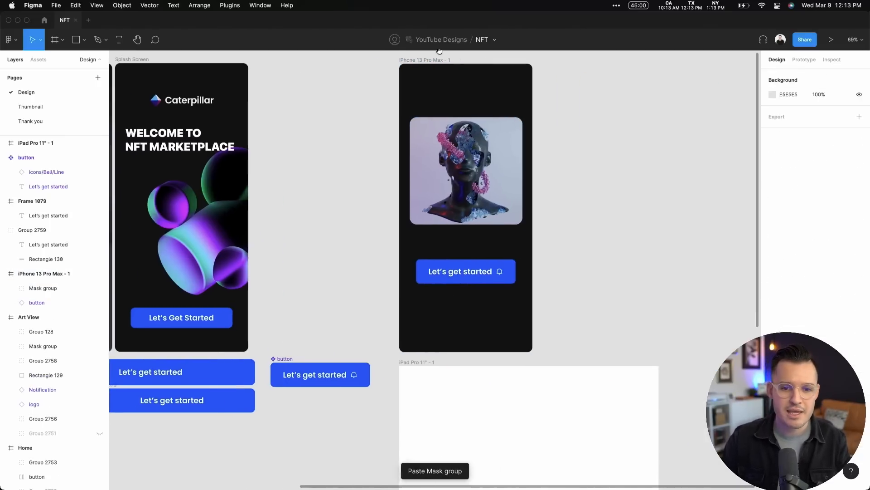
Test how the pasted image and button respond to widening the iPhone 13 Pro Max frame, and undo the resize
left_click(396, 69)
left_click_drag(488, 182, 616, 181)
key("ctrl+z")
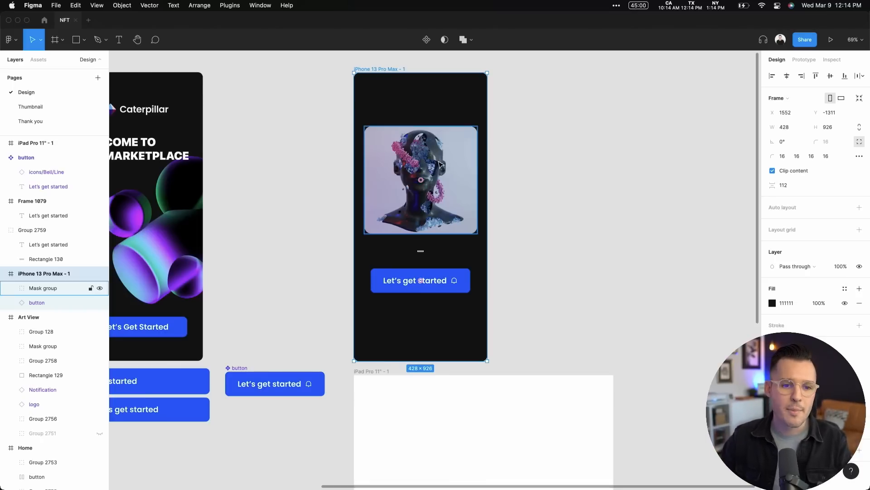
Examine the layers inside the iPhone frame's image mask group and move the group up to Y 45
left_click(440, 164)
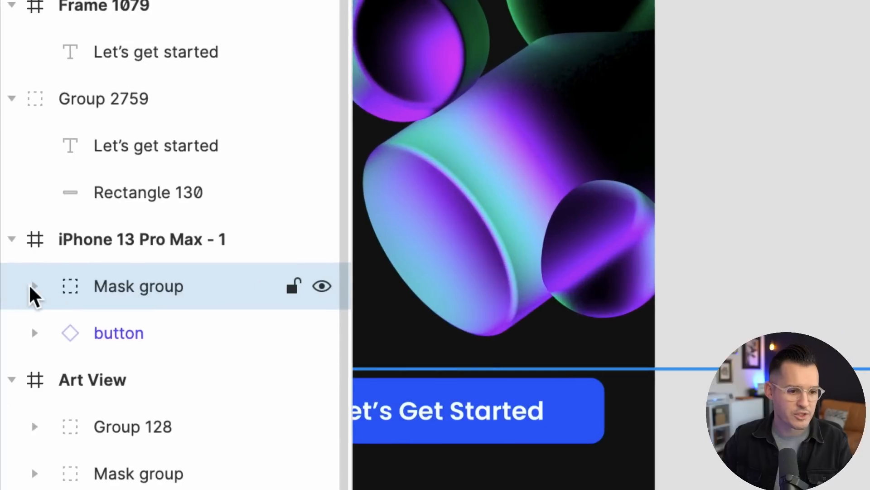
left_click(4, 286)
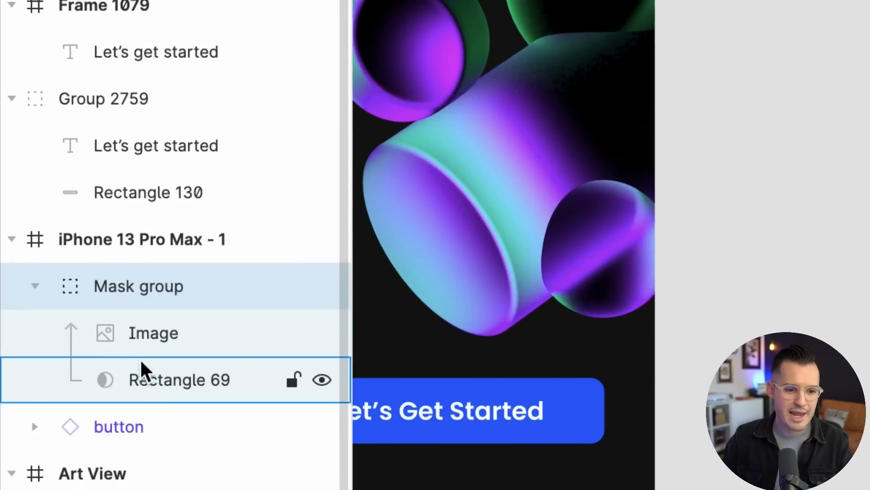
left_click(36, 287)
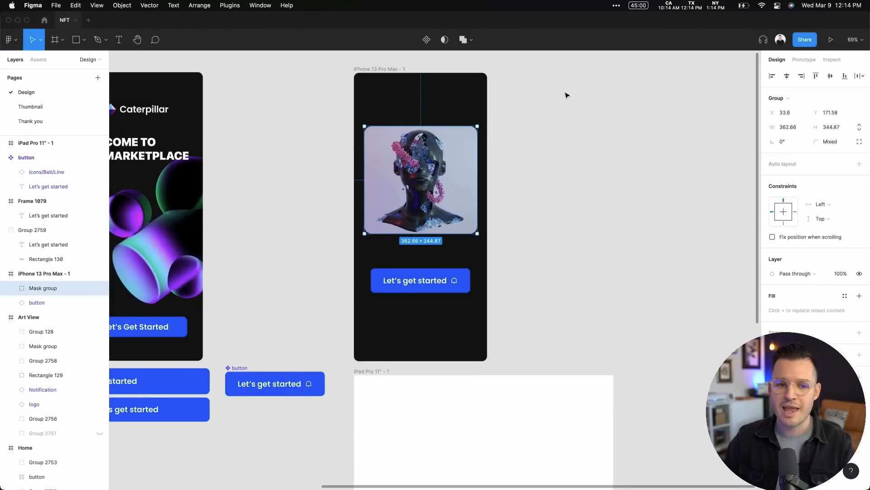
scroll(580, 118, "left", 10)
scroll(580, 118, "up", 3)
scroll(603, 137, "left", 1)
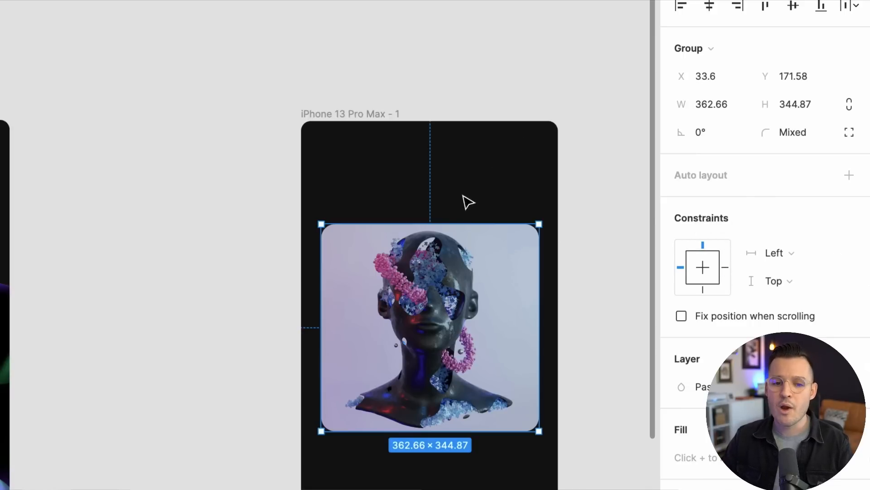
left_click_drag(410, 275, 409, 202)
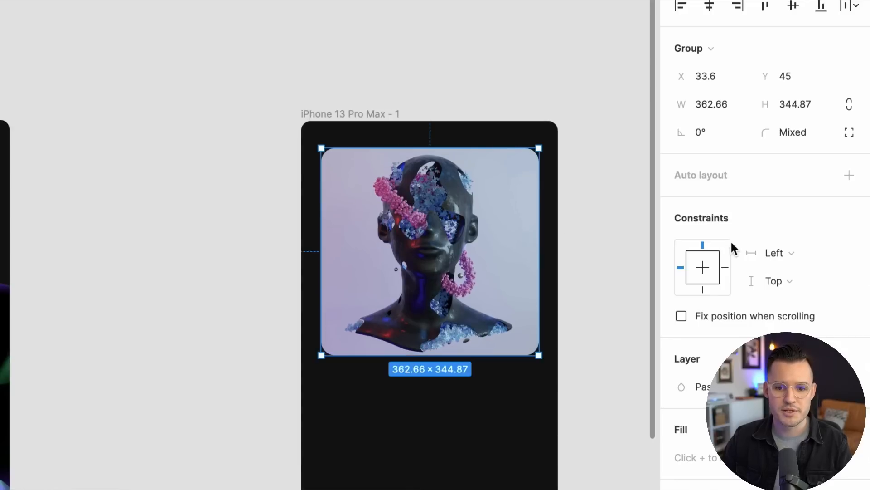
Set the image's horizontal constraint to Right, test resizing the iPhone 13 Pro Max frame, and undo the resize
left_click(384, 90)
left_click_drag(383, 94, 247, 49)
left_click(241, 68)
mouse_move(421, 252)
left_mouse_down()
mouse_move(660, 254)
mouse_move(609, 245)
mouse_move(430, 245)
left_mouse_up()
key("ctrl+z")
left_click_drag(347, 223, 599, 194)
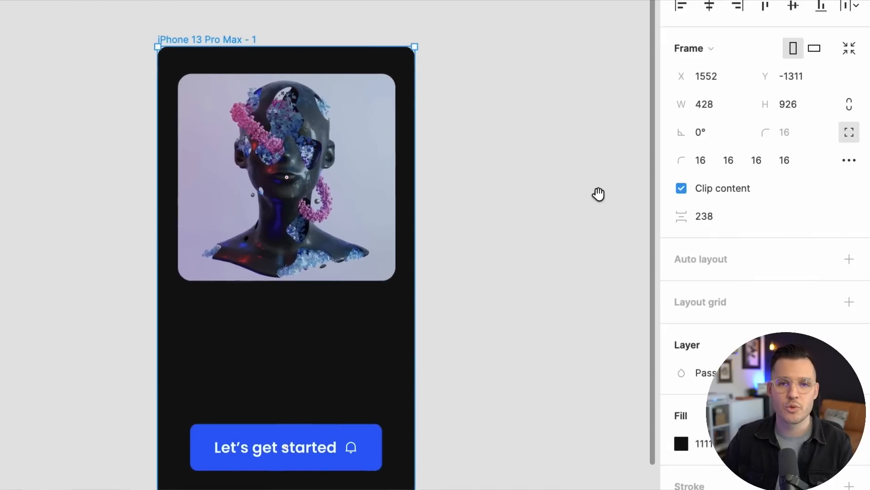
Duplicate the image group, shrink one copy to 42.06 × 40 at X 33.6, Y 34, and place the large one at X 33, Y 151
left_click_drag(328, 162, 336, 213)
key("ctrl+z")
left_click(328, 166)
mouse_move(329, 151)
left_mouse_down()
mouse_move(336, 216)
mouse_move(338, 158)
left_mouse_up()
left_click_drag(395, 273, 200, 91)
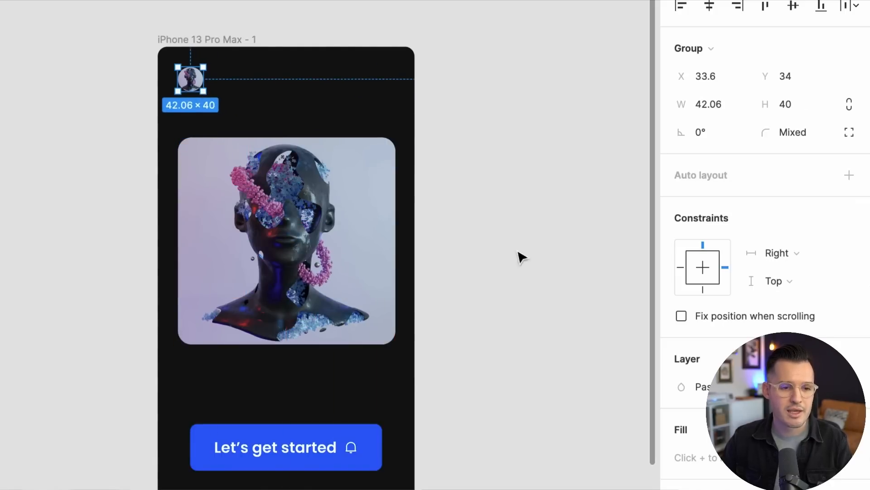
left_click_drag(318, 220, 318, 219)
Set the small image's horizontal constraint to Left and the large image's to Left and right
left_click(192, 79)
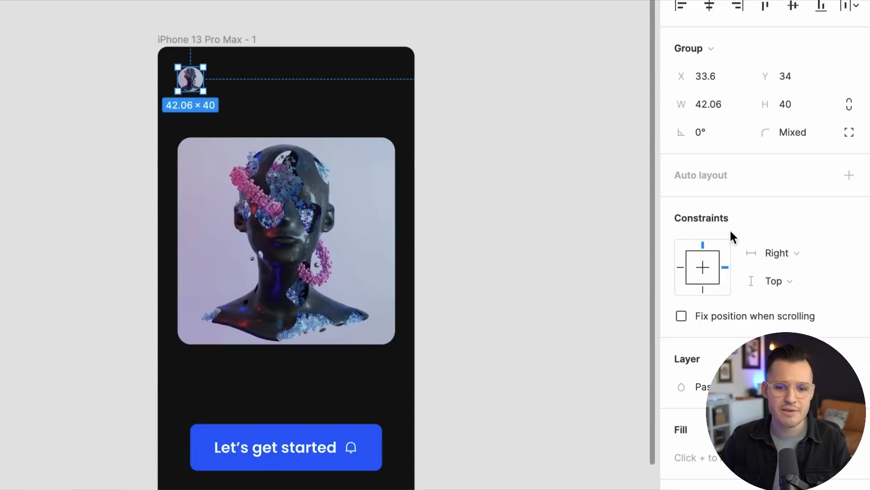
left_click(681, 266)
left_click(515, 243)
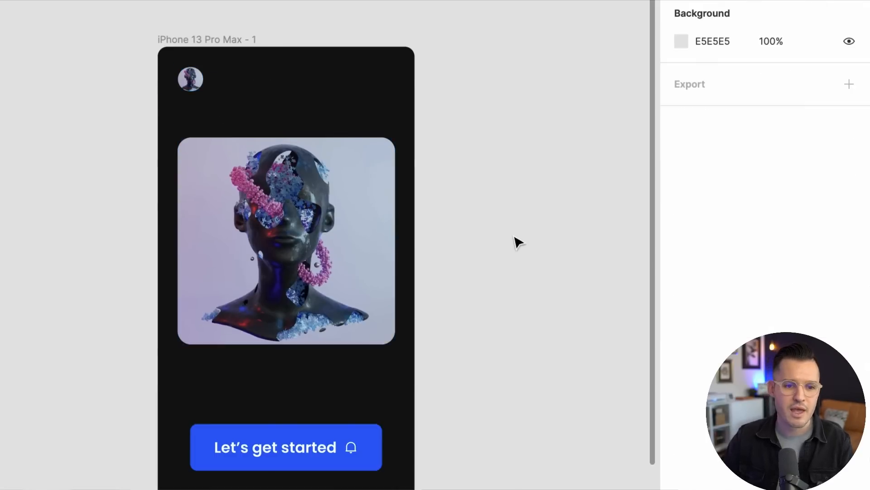
left_click(343, 214)
left_click(773, 252)
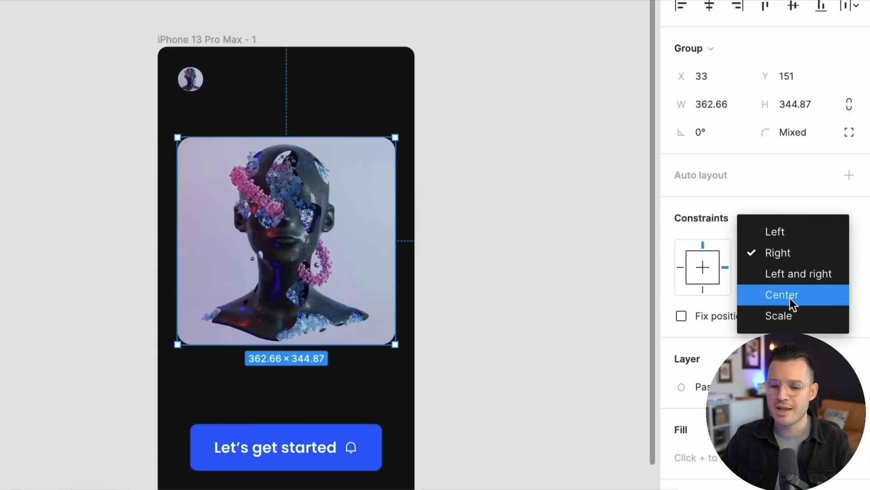
left_click(789, 276)
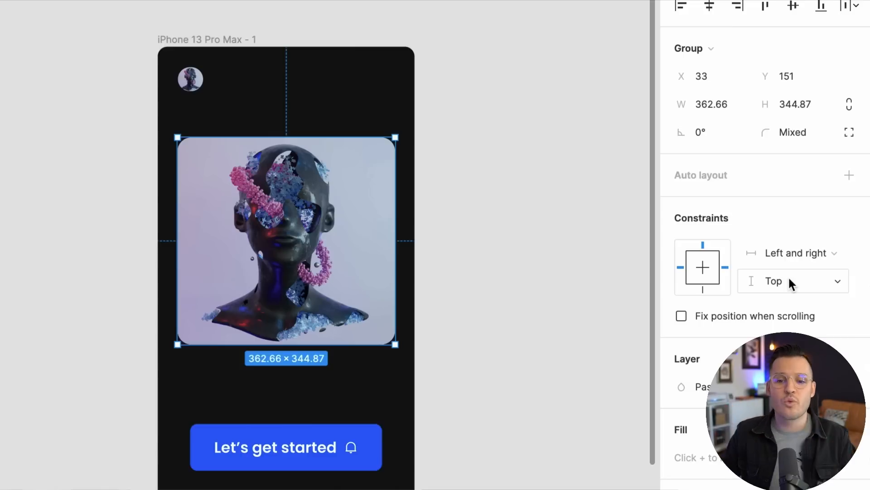
left_click(790, 279)
left_click(790, 279)
Widen the iPhone 13 Pro Max frame slightly to test how both constrained images respond
left_click(461, 192)
left_click(214, 39)
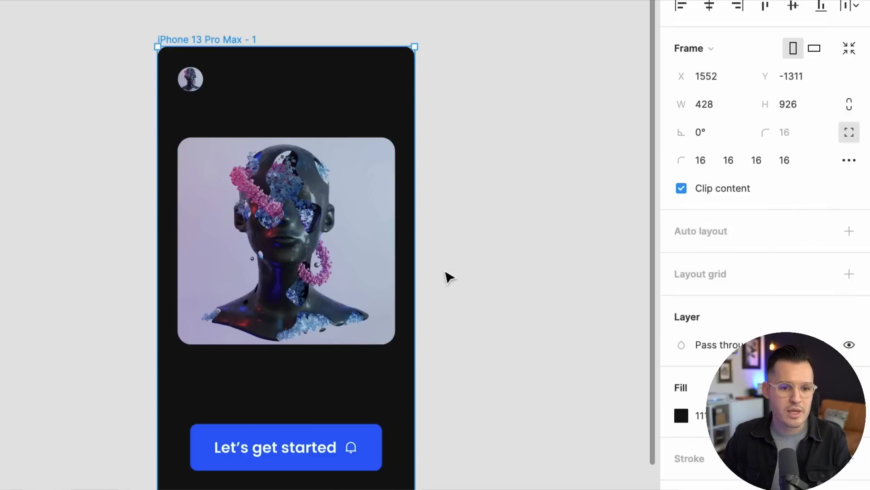
left_click_drag(418, 268, 415, 245)
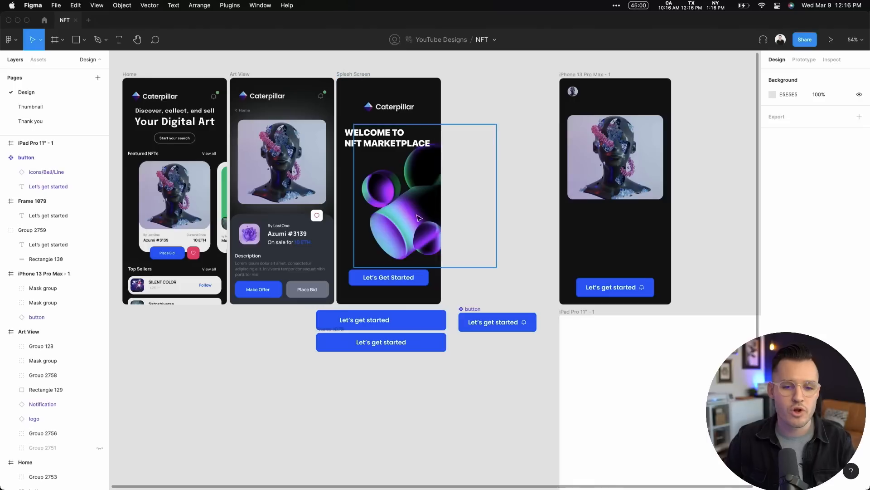
Add a layout grid to the iPad Pro 11" frame and open its settings
left_click_drag(523, 283, 372, 87)
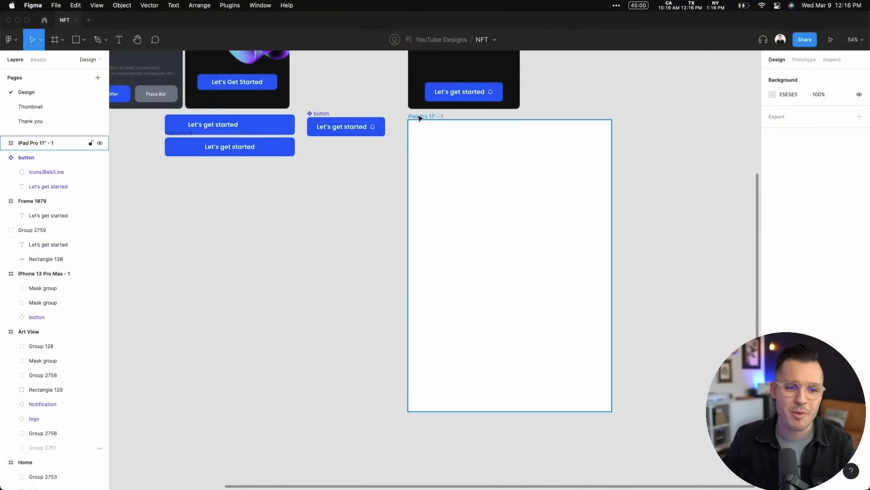
left_click(413, 120)
left_click_drag(377, 106, 620, 268)
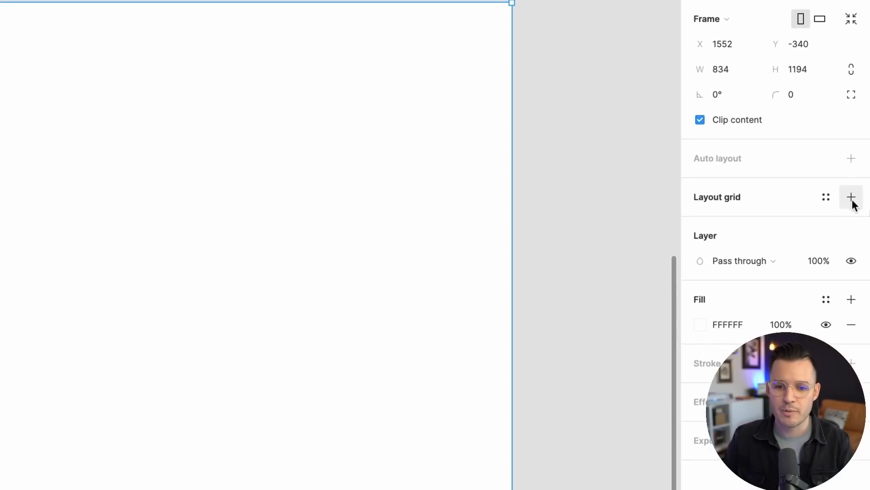
left_click(851, 198)
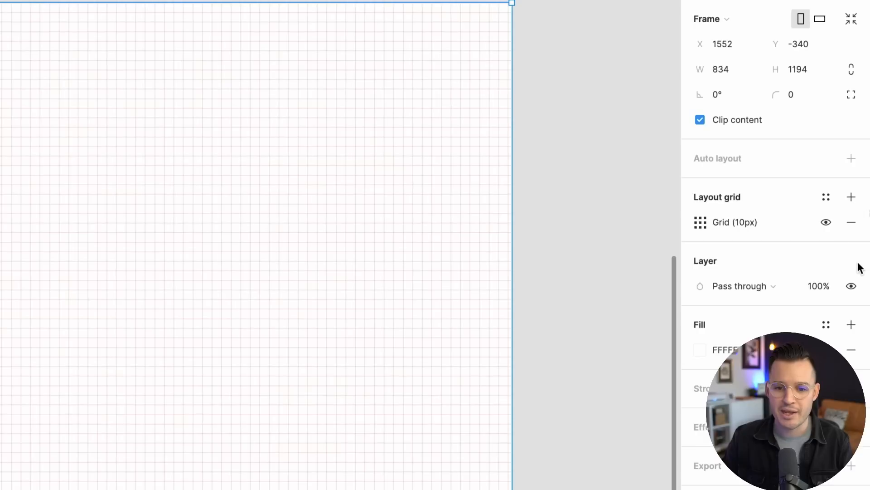
left_click(700, 223)
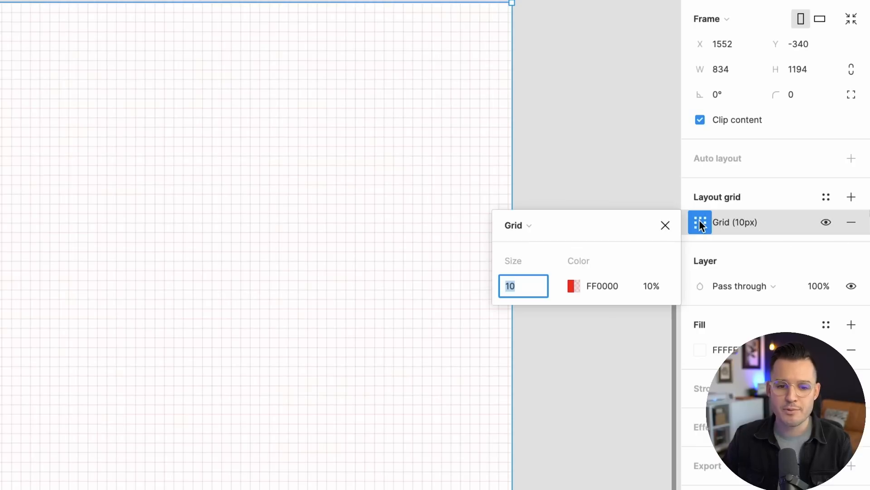
Preview the iPad frame's layout grid as columns and as rows, and return it to the Grid type
left_click(526, 225)
left_click(534, 245)
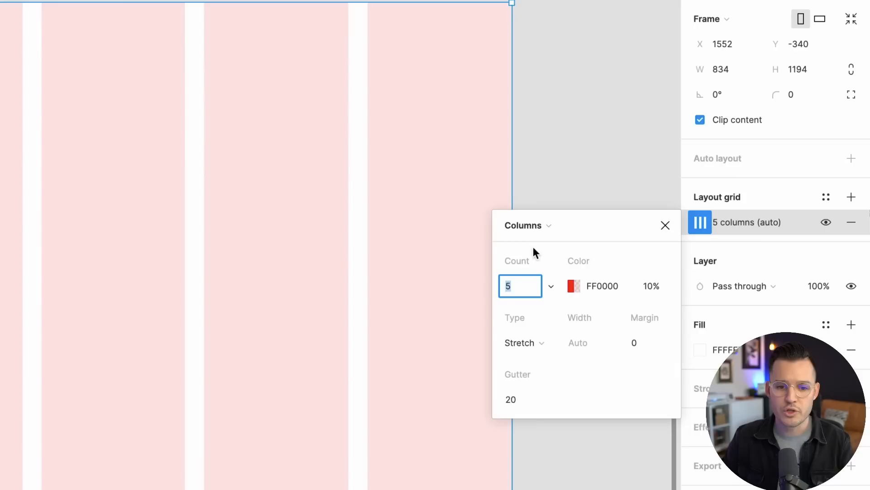
left_click(532, 230)
left_click(539, 246)
left_click(535, 227)
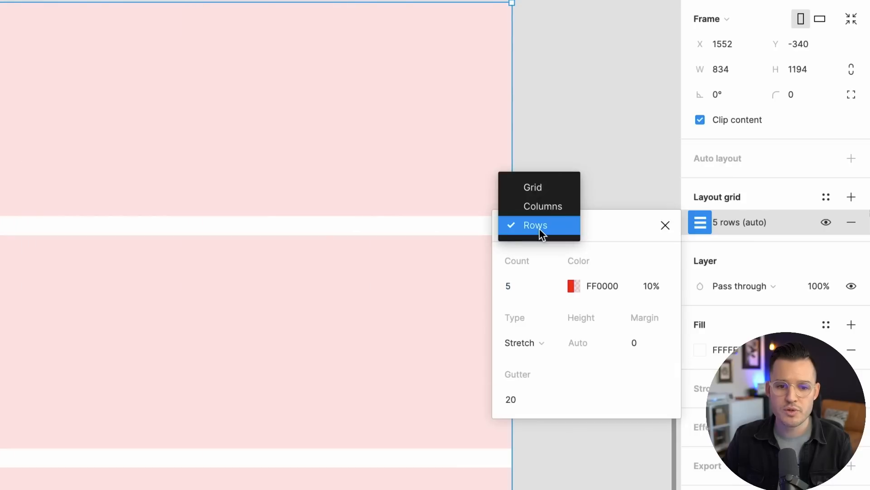
left_click(549, 187)
Set the iPad frame's grid size to 8 px and close the grid settings
key("BackSpace")
key("BackSpace")
type("8")
key("Return")
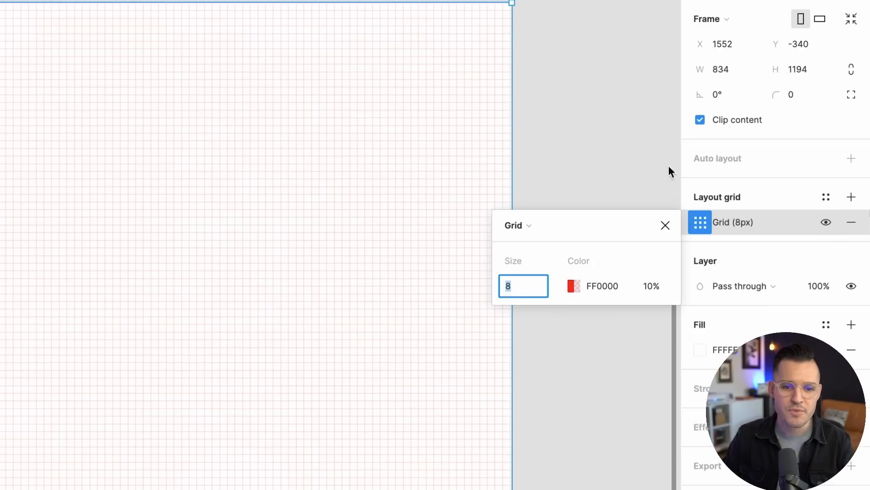
left_click(622, 145)
Add a second layout grid to the iPad Pro 11" frame and change its type to Columns
left_click_drag(527, 72, 713, 343)
left_click_drag(486, 373, 492, 146)
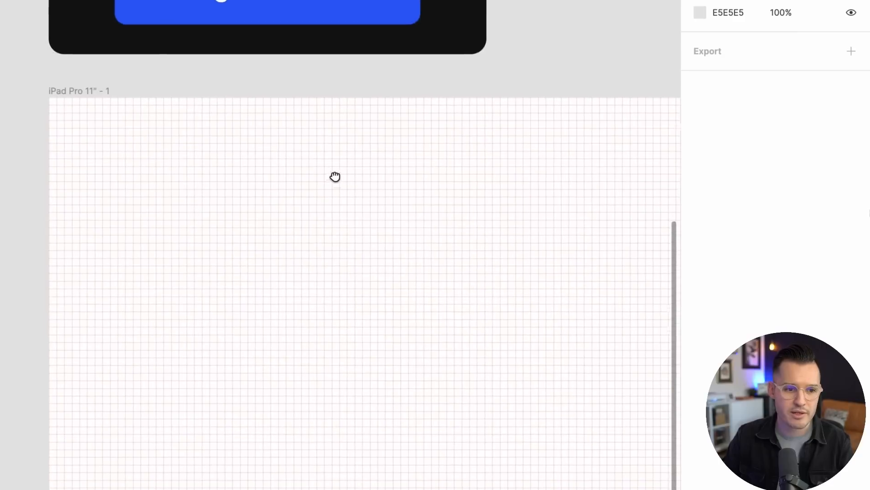
left_click_drag(334, 180, 318, 170)
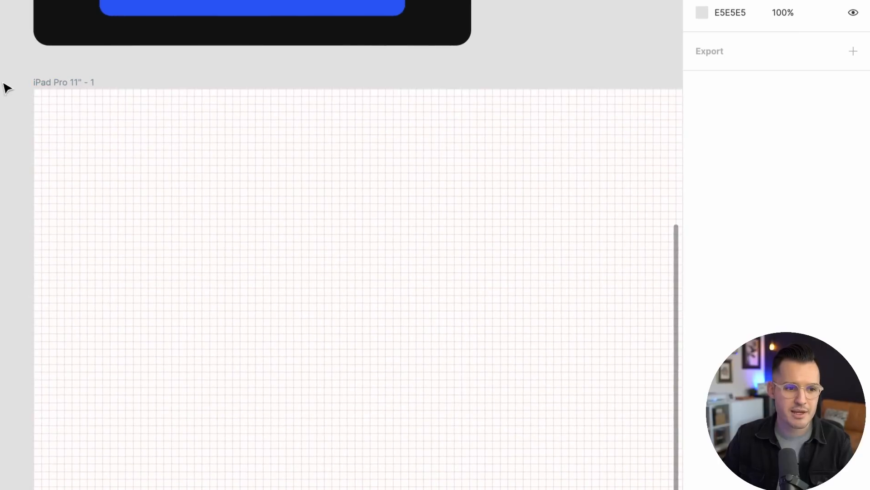
left_click(296, 120)
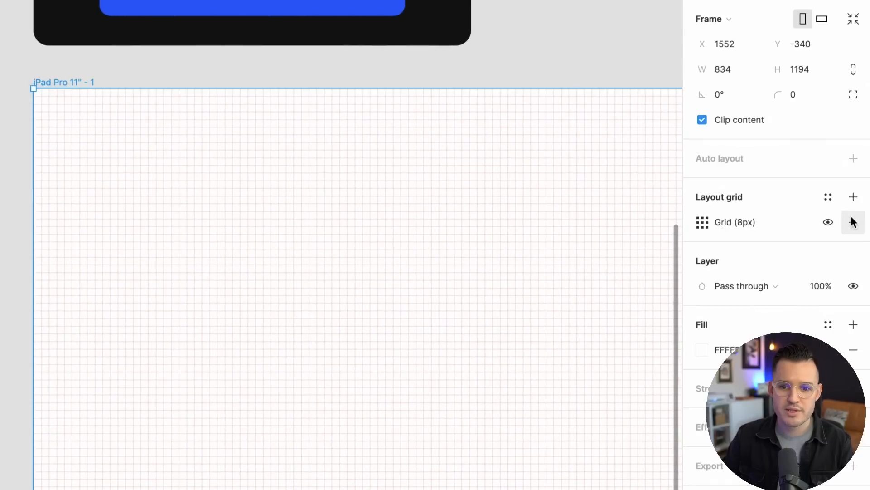
left_click(854, 197)
left_click(709, 226)
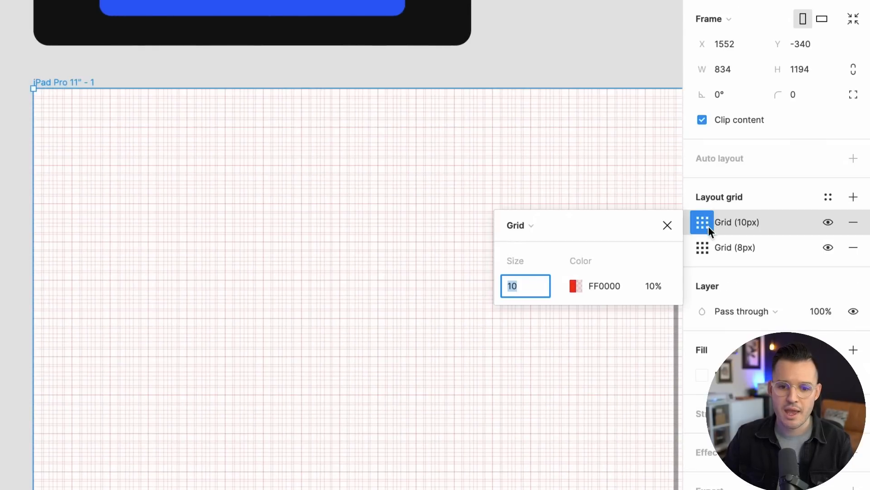
left_click(543, 230)
left_click(545, 246)
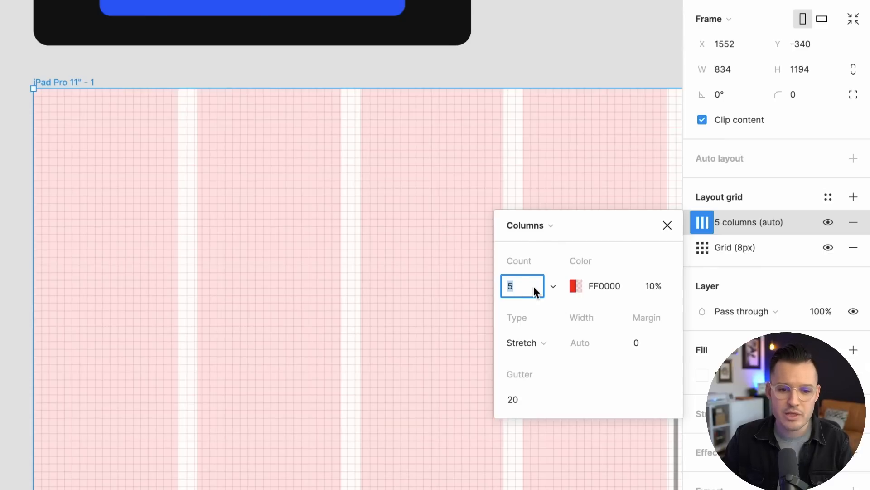
Set the iPad frame's column grid to 6 columns with the Center alignment type
key("Down")
key("Up")
key("Up")
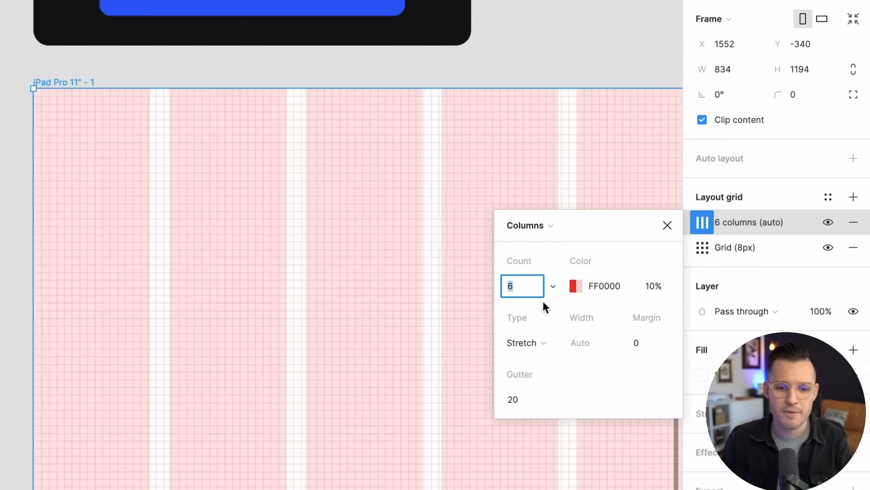
left_click(535, 344)
left_click(534, 343)
left_click(534, 335)
left_click(534, 323)
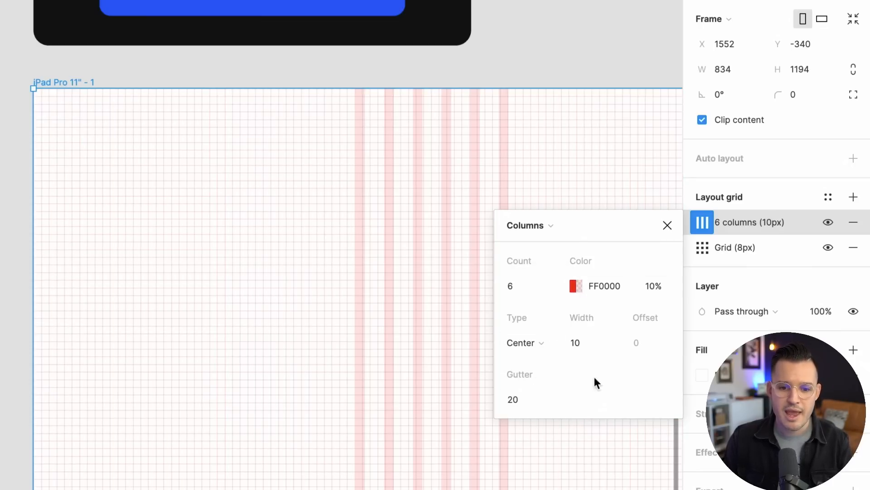
Set the iPad frame's column width to 114 px and check the margins on both sides of the frame
left_click(587, 348)
key("shift+Up")
key("shift+Up")
key("shift+Up")
key("shift+Up")
key("shift+Up")
key("shift+Up")
key("shift+Up")
key("shift+Up")
key("shift+Up")
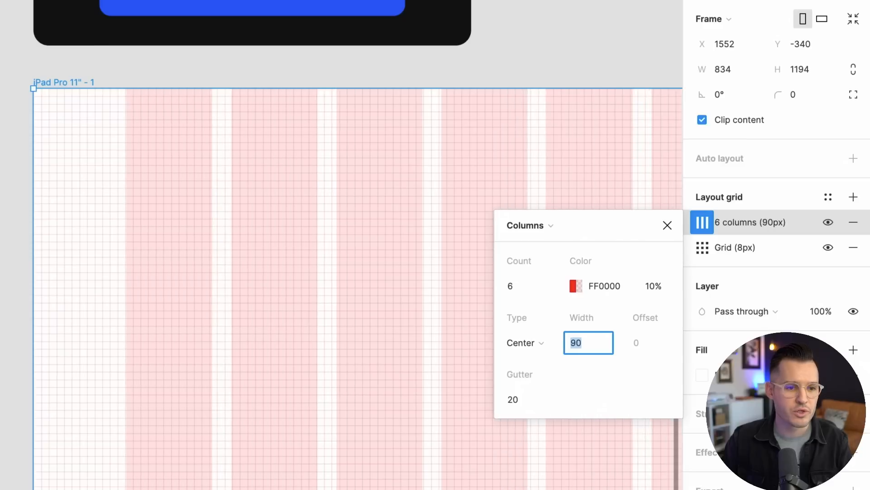
key("shift+Up")
key("Up")
key("Up")
key("Up")
key("Up")
key("Up")
key("Down")
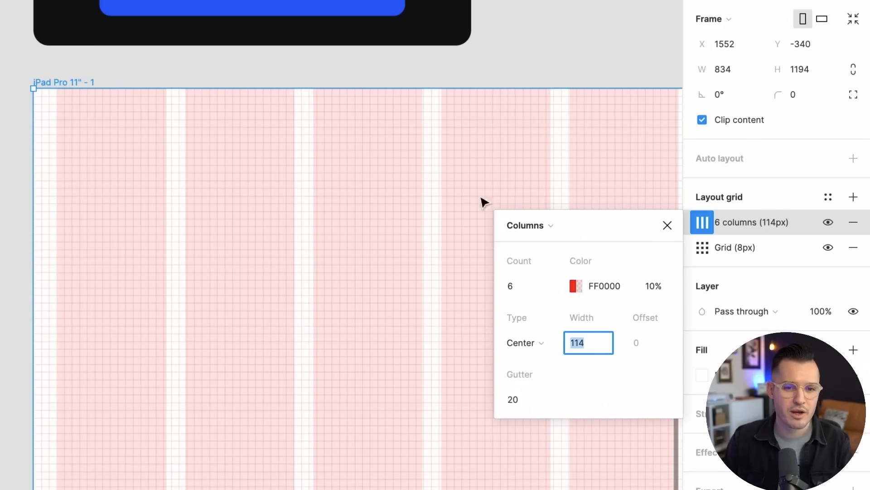
scroll(534, 179, "right", 10)
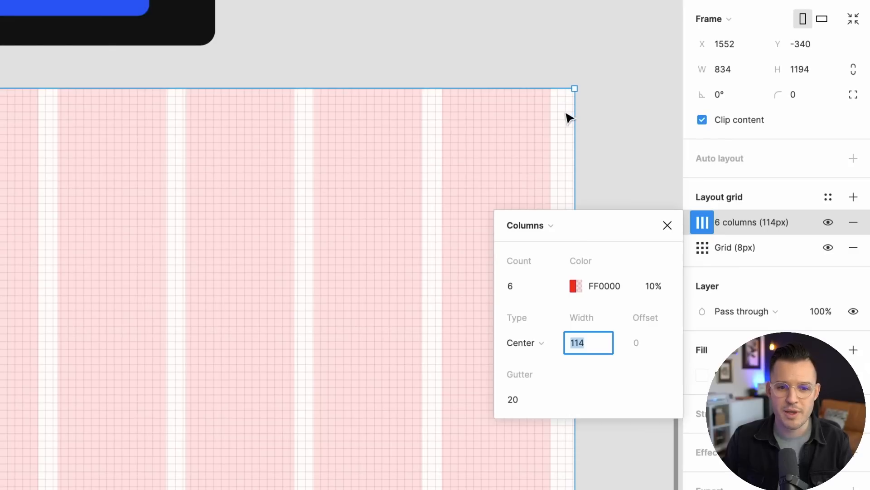
scroll(560, 118, "left", 15)
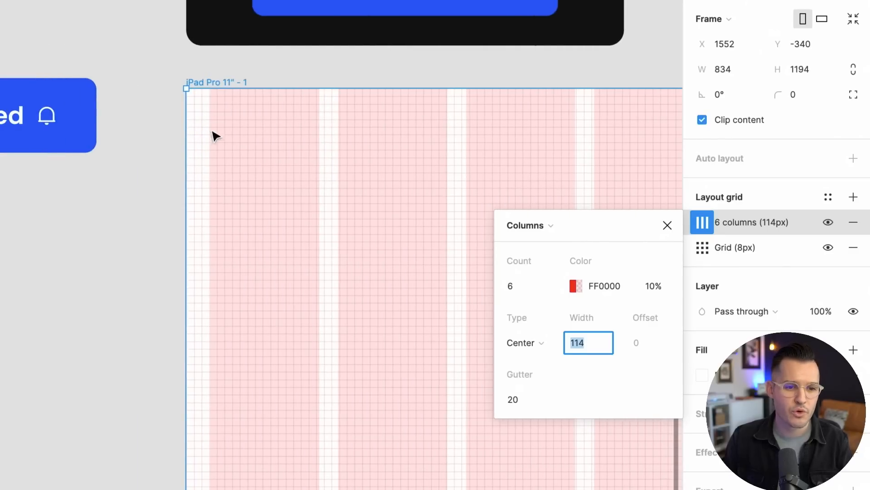
left_click(649, 86)
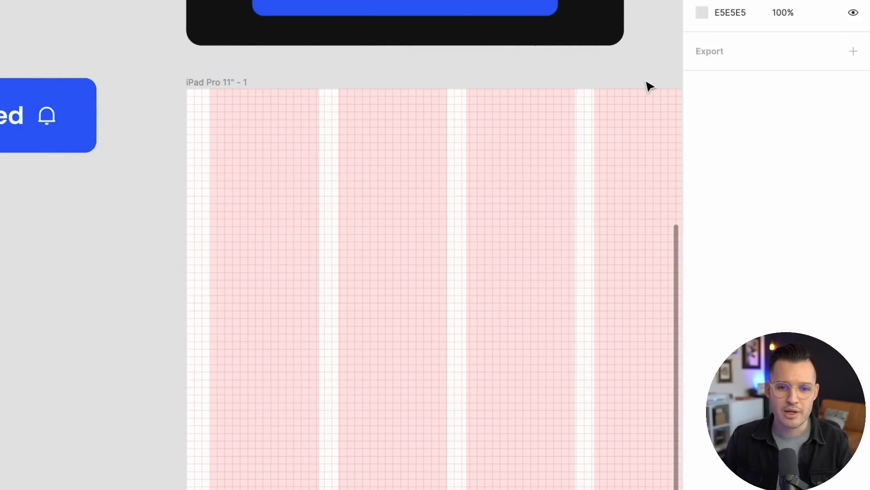
Fill the iPad Pro 11" frame with the near-black background color sampled from the iPhone 13 Pro Max frame
scroll(649, 86, "down", 5)
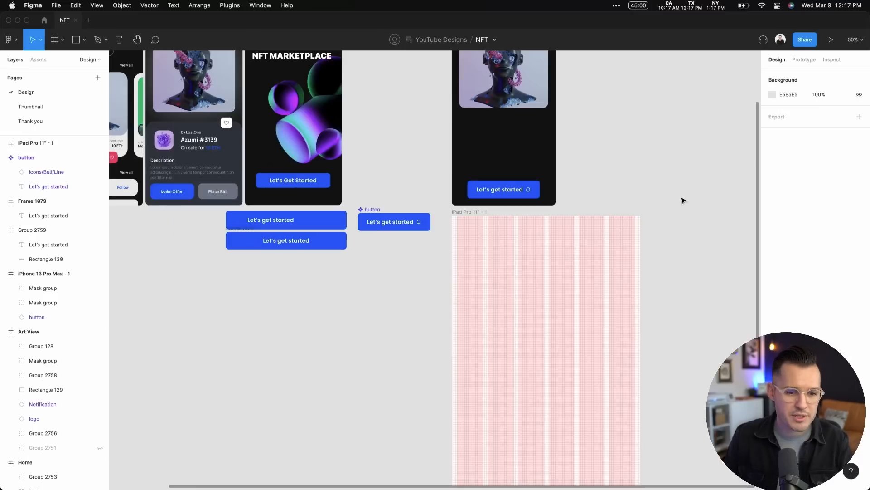
scroll(614, 372, "down", 3)
left_click_drag(99, 87, 467, 371)
left_click_drag(636, 301, 635, 302)
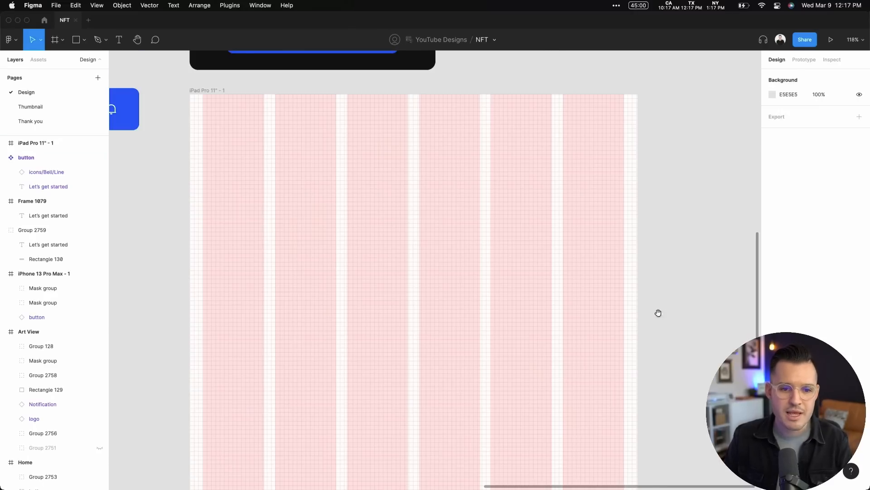
scroll(662, 316, "up", 10)
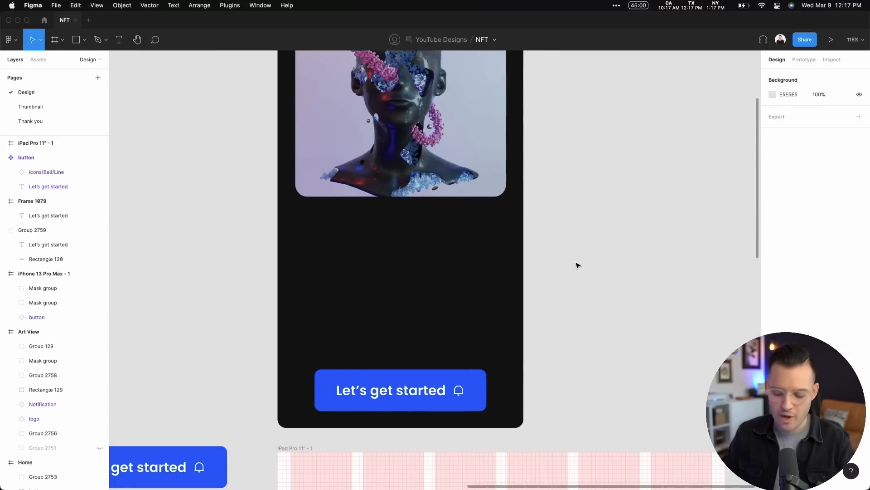
key("super+minus")
scroll(590, 277, "down", 2)
left_click(380, 290)
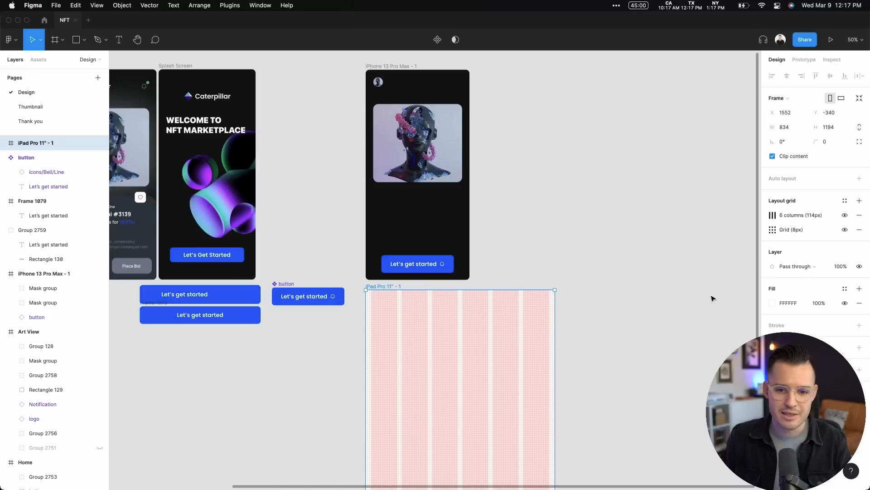
key("i")
left_click(449, 226)
left_click(613, 212)
Copy the avatar, artwork image and button from the iPhone 13 Pro Max frame into the iPad frame
mouse_move(614, 207)
left_mouse_down()
mouse_move(614, 182)
mouse_move(615, 202)
left_mouse_up()
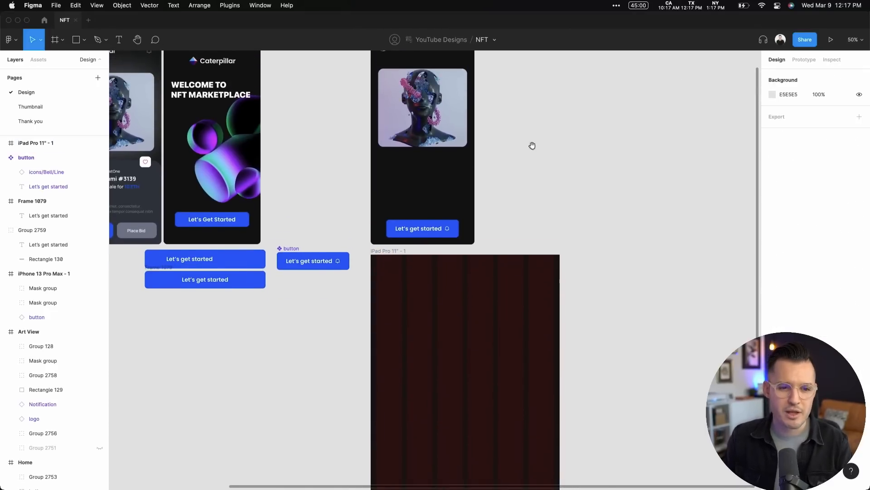
scroll(499, 204, "up", 2)
left_click(451, 278)
left_click(426, 154, "shift")
left_click(391, 95, "shift")
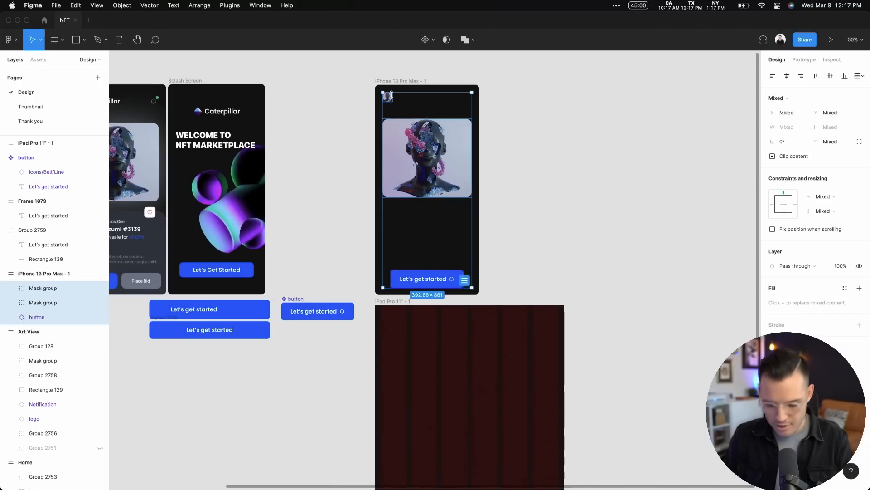
key("z")
left_click_drag(365, 284, 611, 336)
left_click(209, 68)
key("super+v")
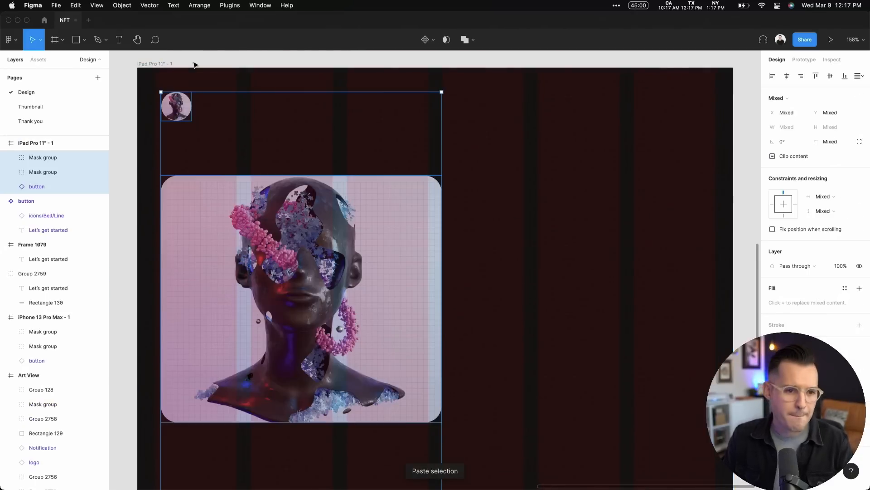
Resize the iPad artwork image to 382 px wide so it spans the first three columns, and align the avatar with its left edge
left_click(451, 171)
left_click(424, 259)
left_click_drag(444, 267, 429, 267)
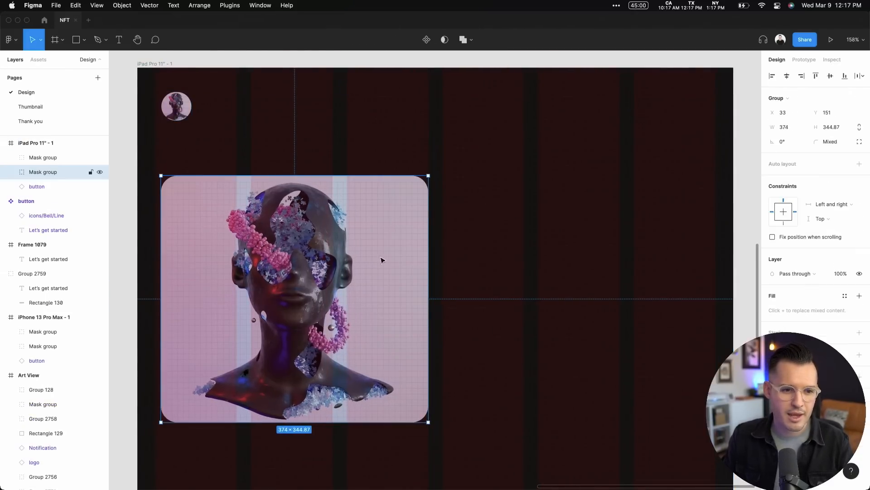
left_click_drag(161, 245, 157, 244)
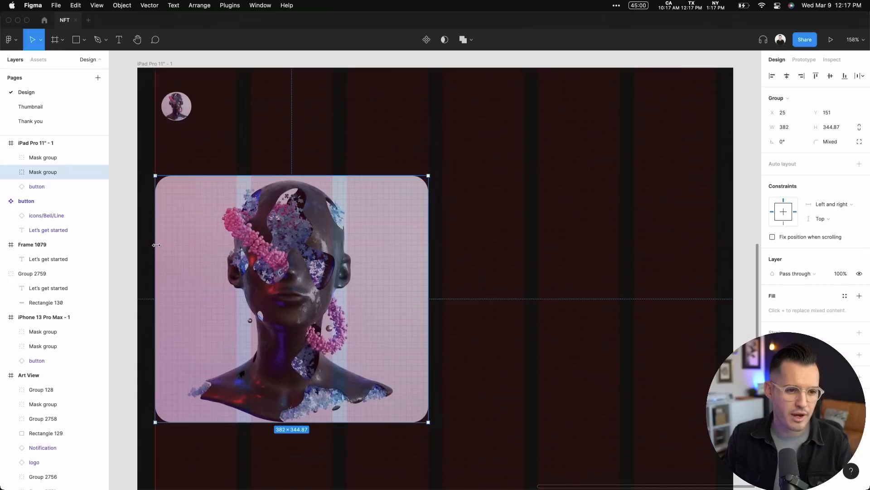
left_click_drag(176, 110, 170, 110)
Duplicate the artwork image into the iPad frame's last three columns and widen the button to span all six columns
left_click(257, 251)
left_click_drag(241, 262, 528, 274)
scroll(559, 295, "down", 5)
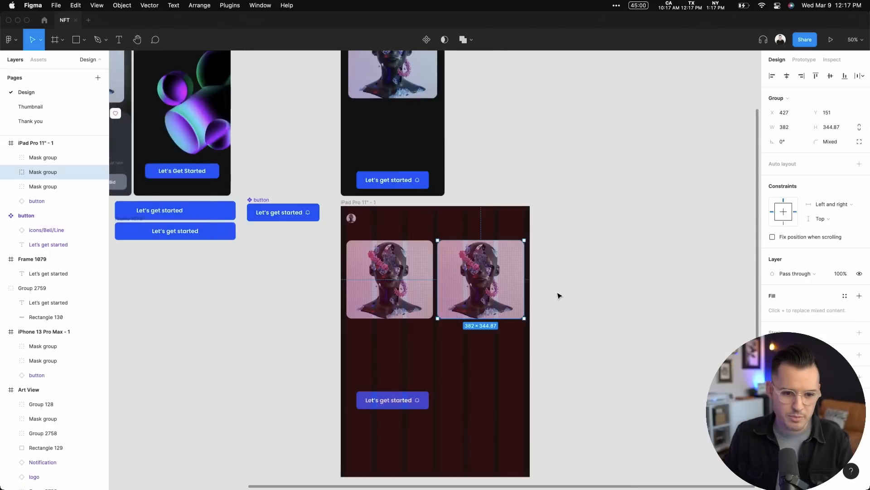
scroll(558, 295, "down", 3)
left_click_drag(413, 306, 525, 364)
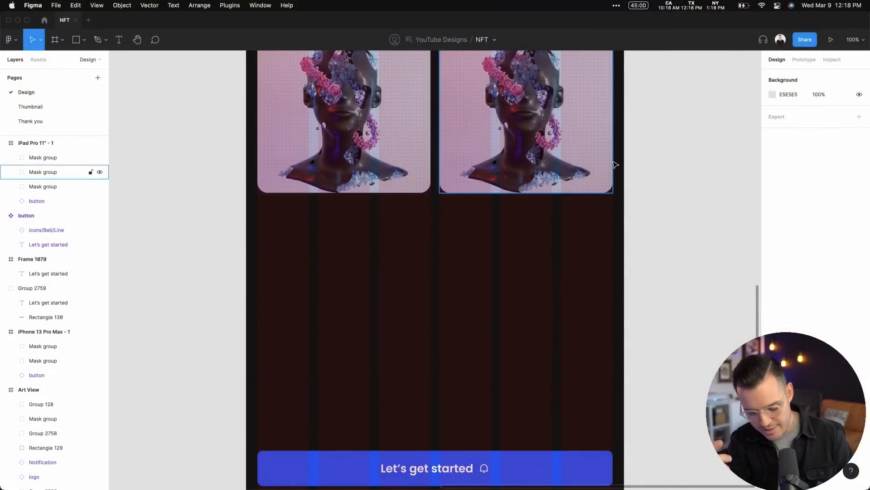
Toggle the layout grids' visibility and leave them hidden
key("ctrl+g")
key("ctrl+g")
key("ctrl+g")
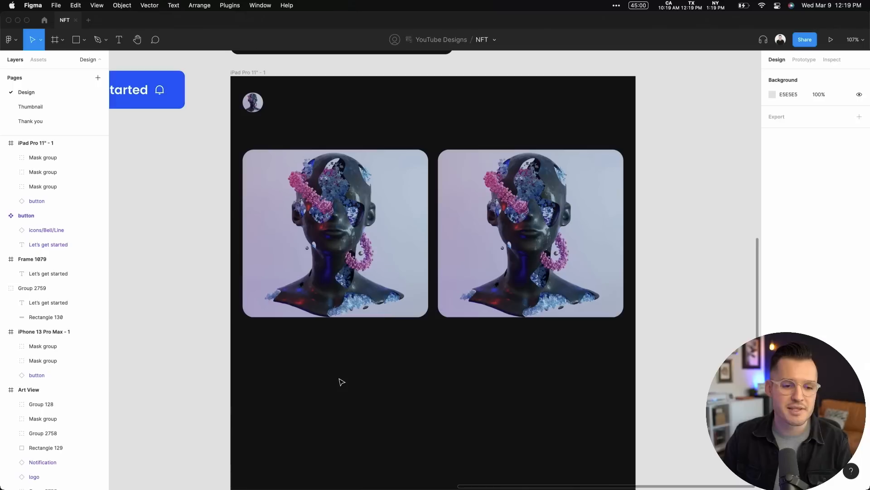
Duplicate the two artwork images as a second row below the first and nudge the copies further down
left_click_drag(339, 378, 514, 243)
left_click_drag(520, 186, 524, 359)
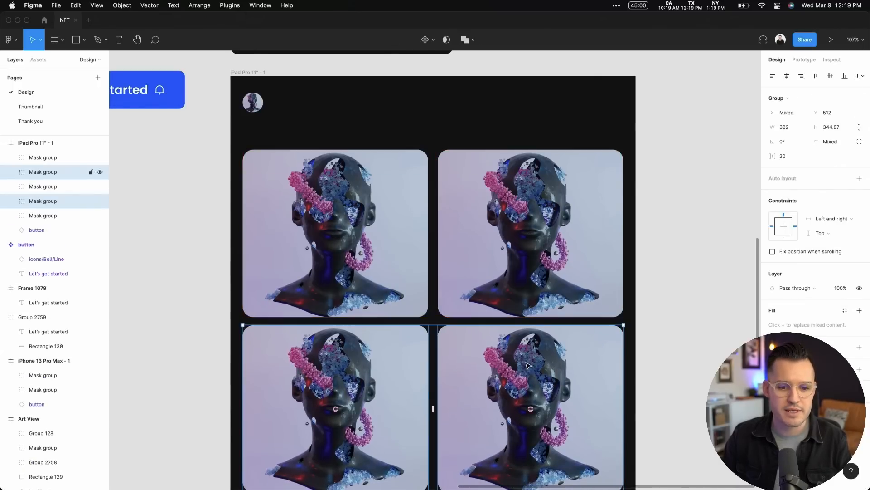
key("shift+Down")
key("shift+Down")
key("shift+Down")
key("shift+Down")
key("shift+Down")
key("shift+Down")
key("shift+Down")
key("shift+Down")
Shift the lower-right artwork image out of line with its neighbor and tidy up all four images into an even grid
left_click(610, 384)
left_click_drag(615, 390, 608, 325)
left_click_drag(578, 358, 579, 381)
left_click_drag(675, 405, 262, 136)
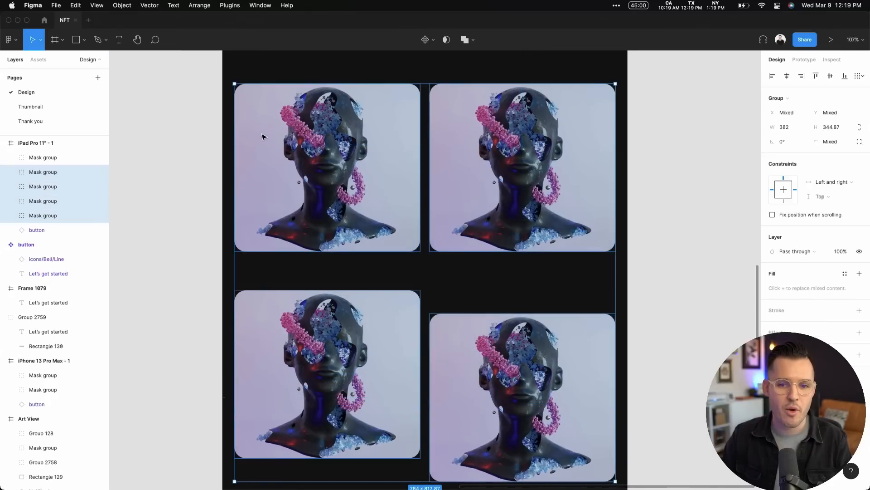
left_click(858, 75)
left_click(771, 96)
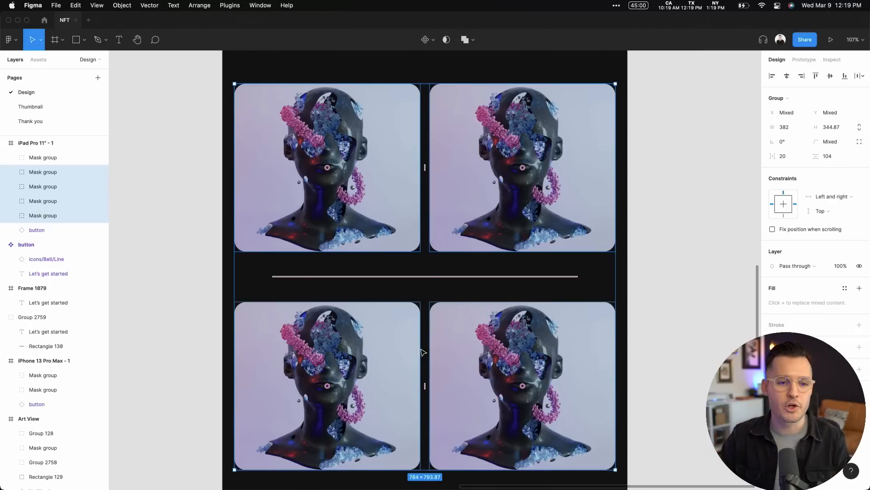
Set both the horizontal and vertical spacing between the four artwork images to 24 px
left_click_drag(424, 258, 425, 256)
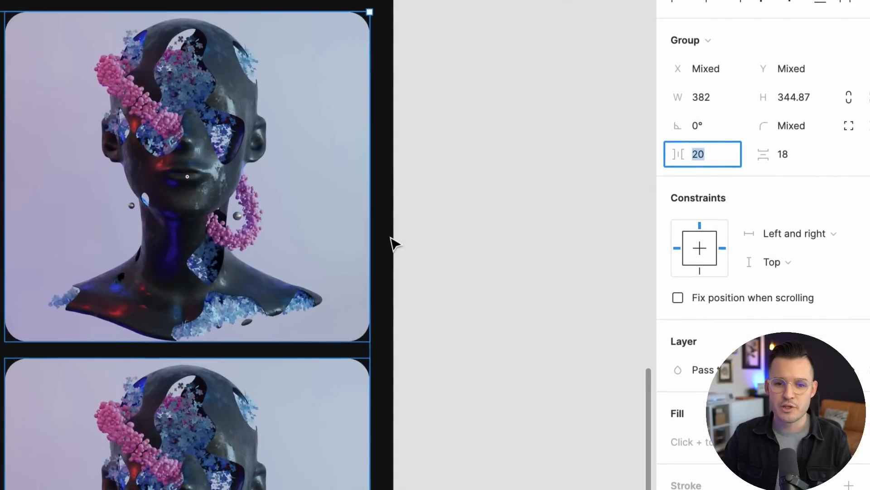
scroll(394, 243, "left", 5)
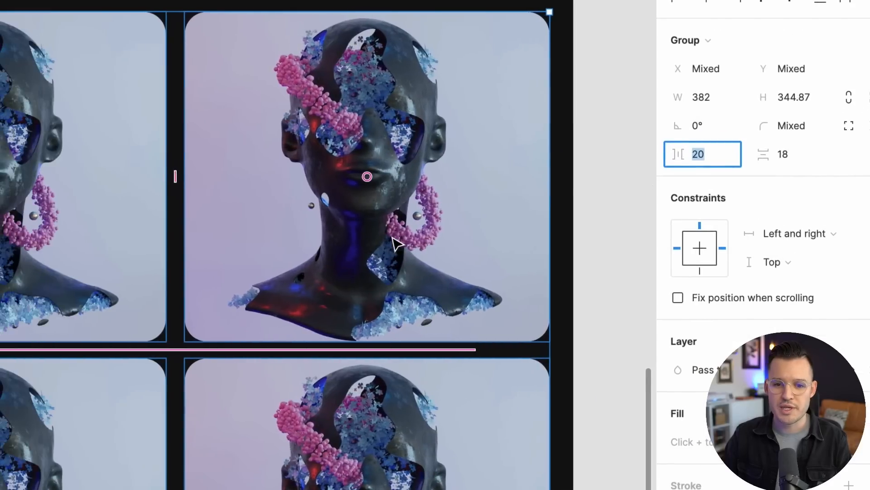
key("Up")
key("Up")
key("Up")
key("Up")
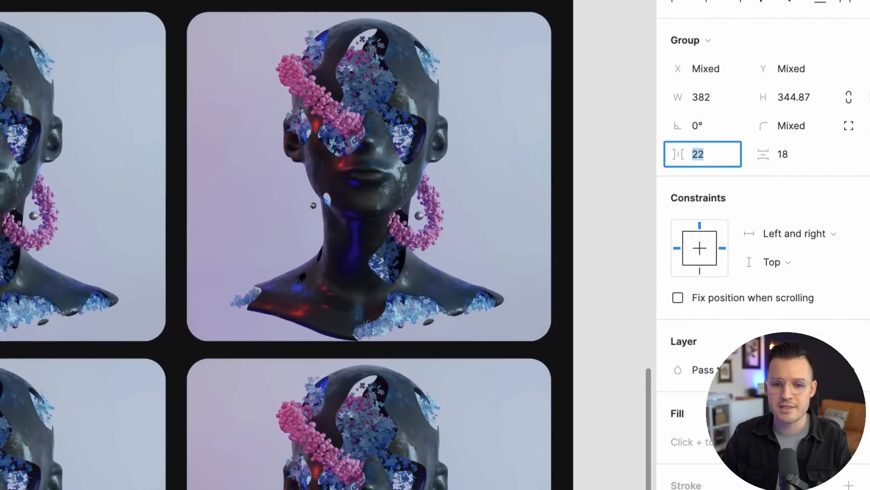
key("Tab")
key("Up")
key("Up")
key("Up")
key("Up")
key("Up")
key("Up")
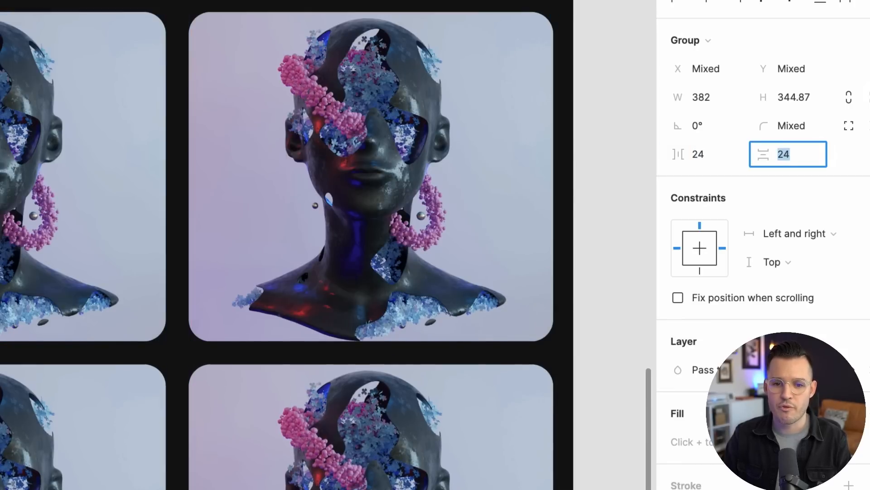
Set the vertical and horizontal spacing between the four artwork images to 20 px and deselect them
key("Down")
key("Down")
key("Down")
key("Down")
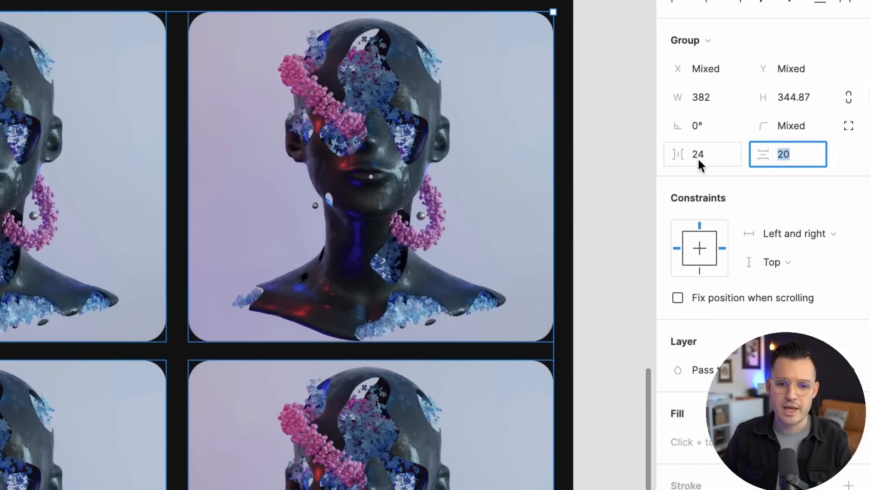
left_click(681, 157)
mouse_move(681, 157)
left_mouse_down()
mouse_move(647, 157)
mouse_move(675, 154)
left_mouse_up()
scroll(626, 180, "up", 3)
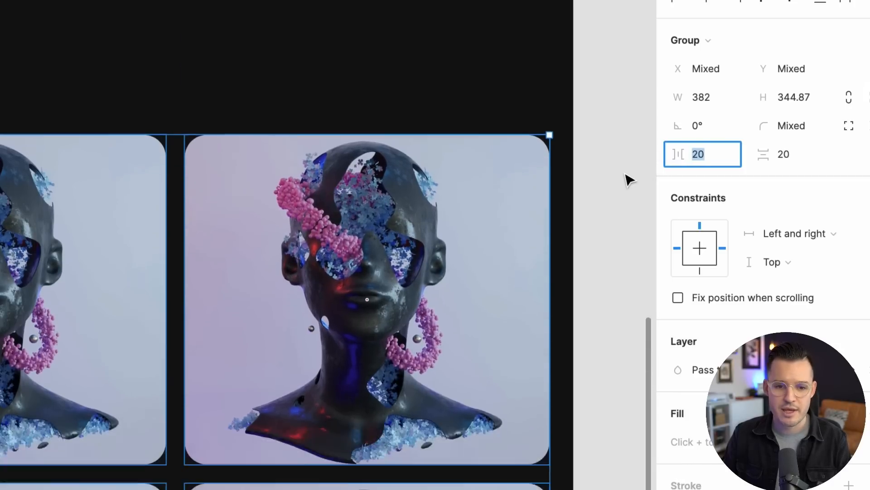
left_click(626, 180)
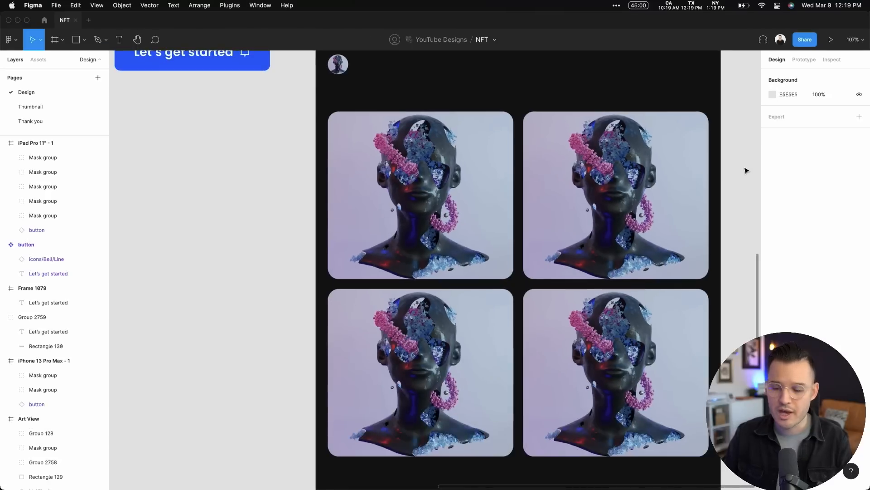
Place a white 382 × 344 px frame with a corner radius of 20 over the upper-left artwork image
scroll(746, 170, "right", 3)
left_click_drag(715, 142, 350, 396)
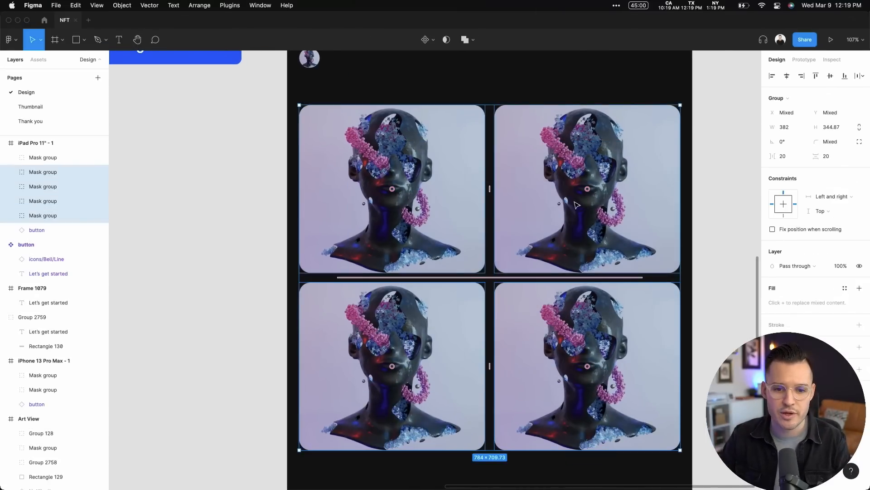
left_click_drag(587, 189, 554, 196)
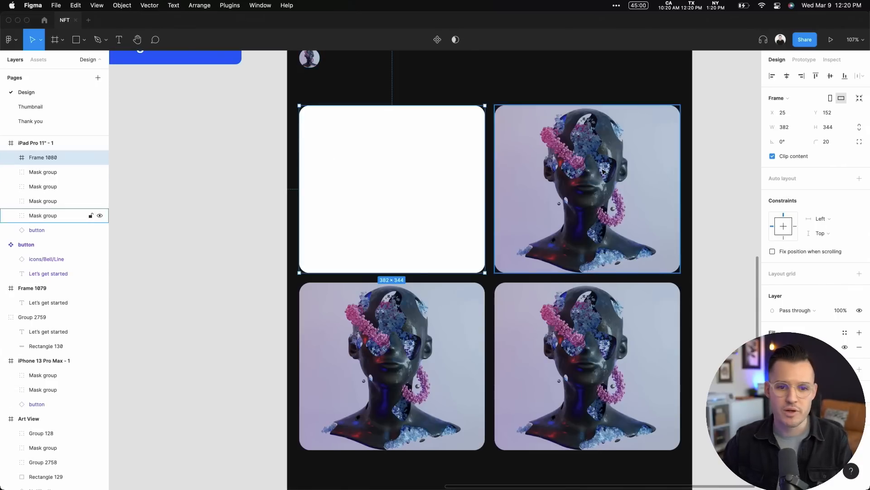
left_click(46, 215)
left_click(454, 157)
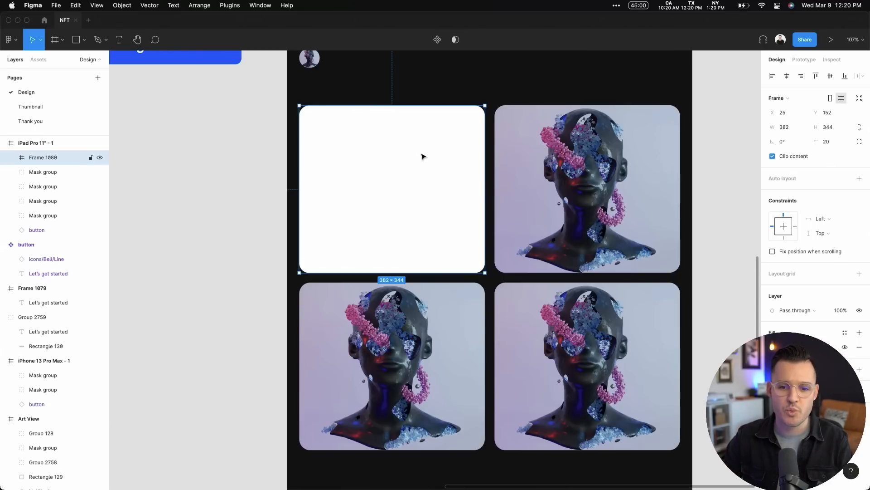
Add three extra fills on top of the new frame's white fill
scroll(275, 202, "left", 6)
scroll(275, 201, "down", 3)
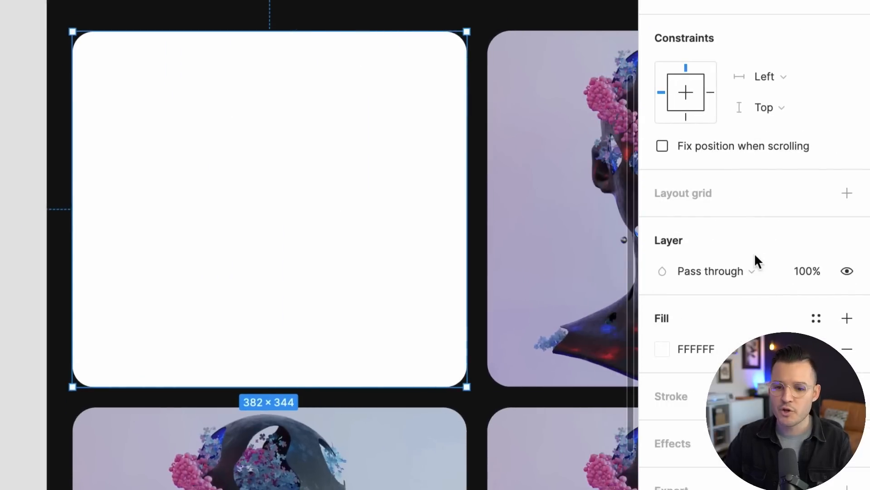
left_click(847, 318)
left_click(847, 318)
left_click(847, 318)
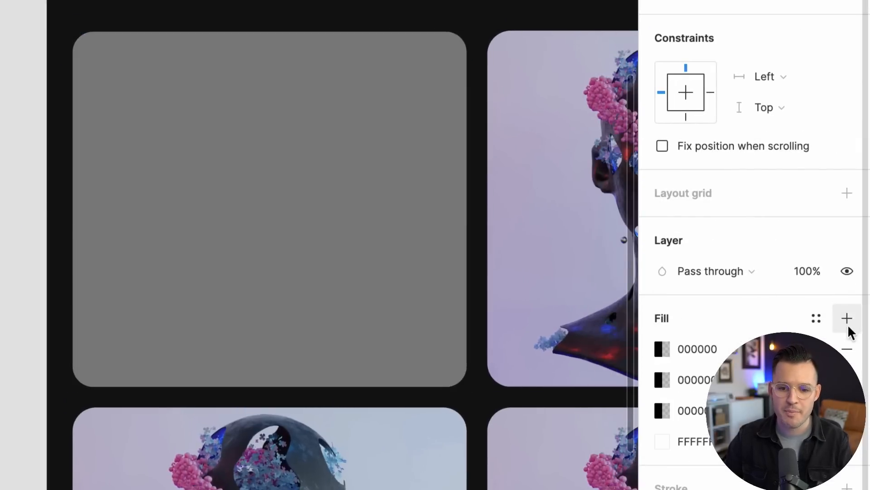
Examine the available fill types for the added fill directly above the white one, keeping it solid
left_click(663, 410)
left_click(455, 153)
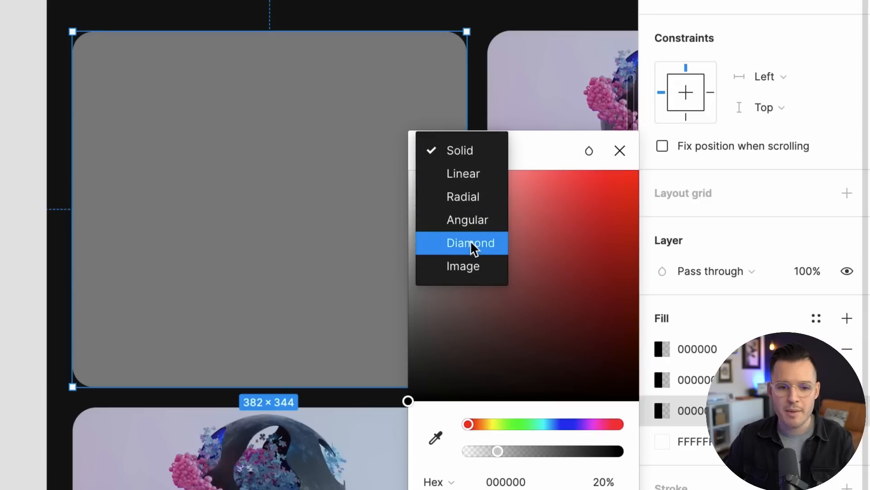
left_click(620, 154)
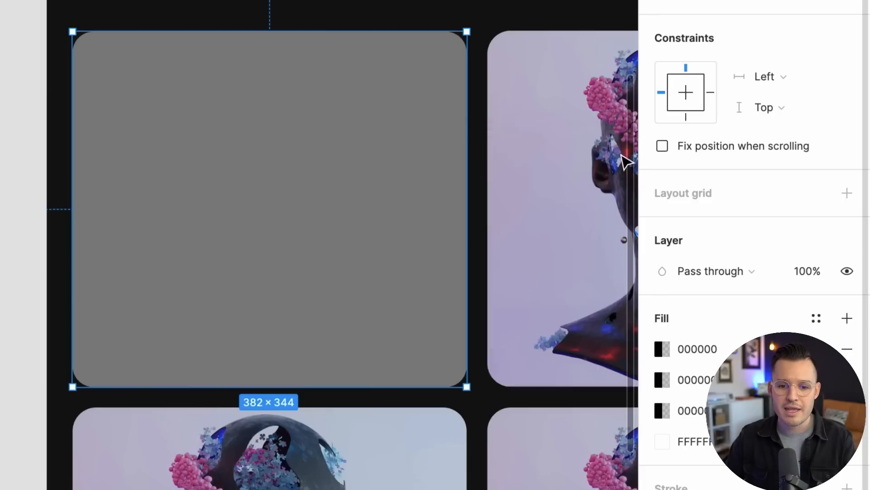
Remove the three added fills from the new frame, keeping only the white FFFFFF fill
left_click(851, 349)
left_click(851, 350)
left_click(851, 351)
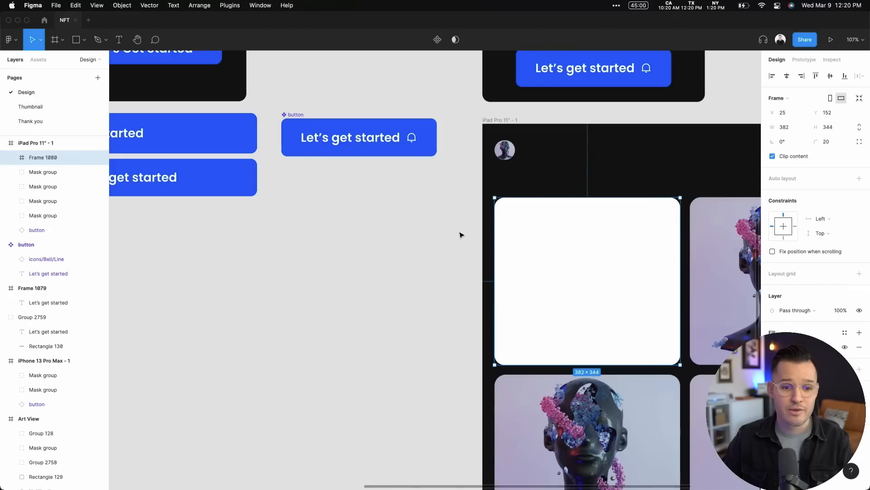
Add an inside stroke 10 px thick to the white frame, sampling its colour from the pink flowers in the artwork
left_click(460, 235)
left_click_drag(452, 234, 199, 201)
left_click(253, 207)
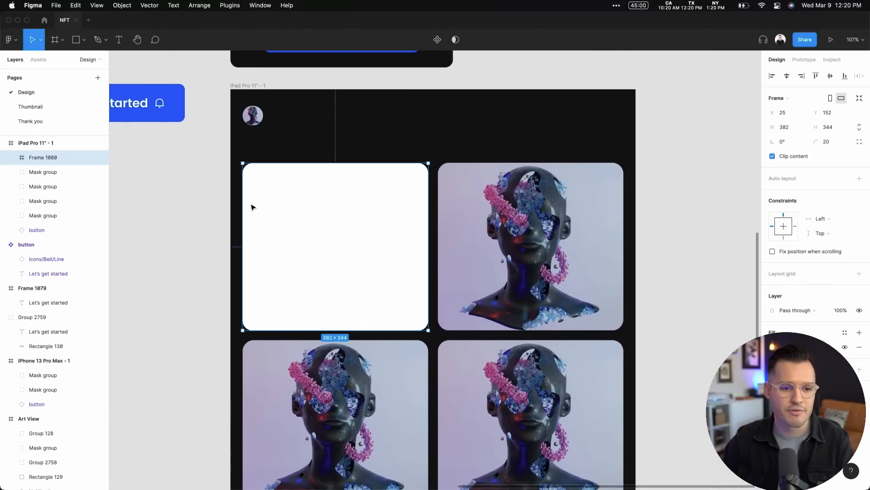
left_click(859, 369)
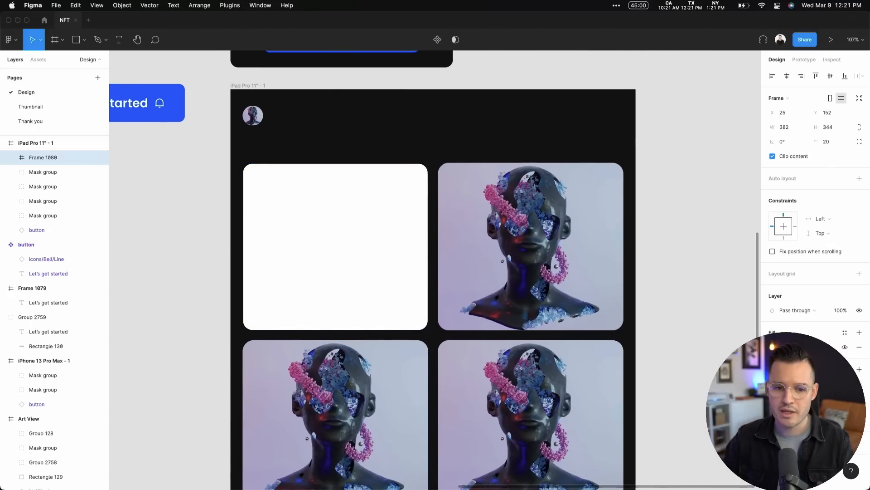
left_click(772, 383)
left_click(665, 388)
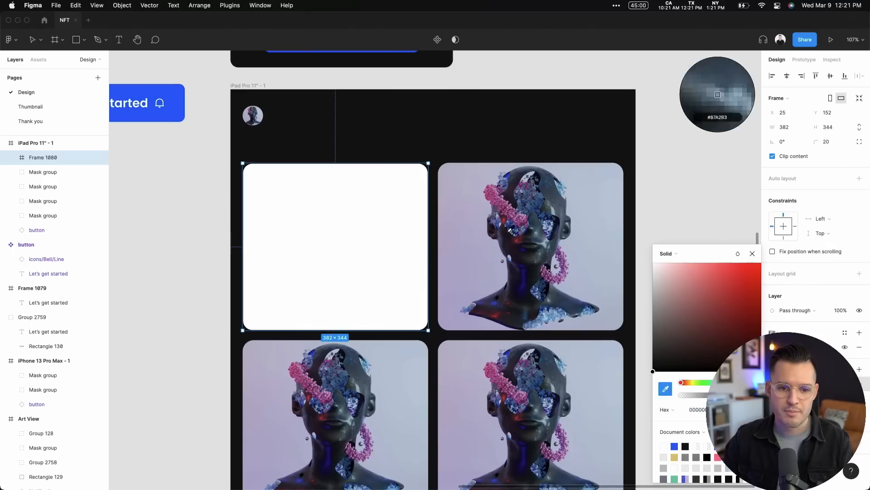
left_click(504, 207)
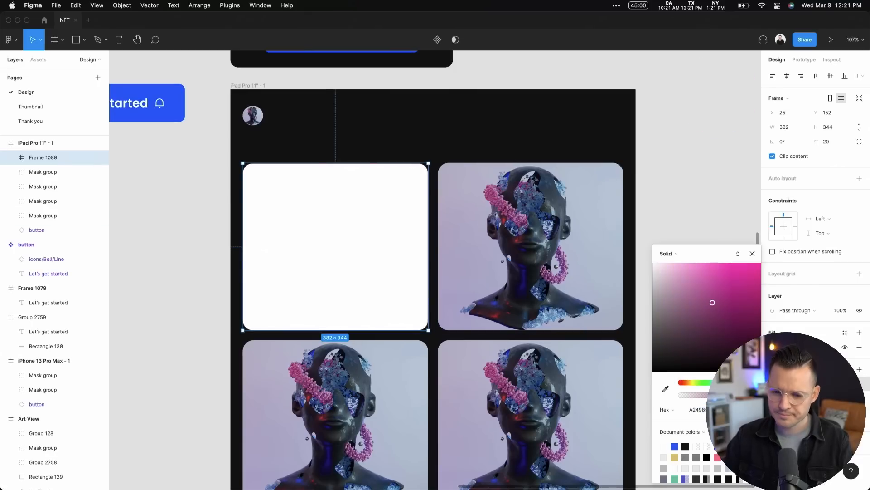
left_click_drag(772, 399, 777, 398)
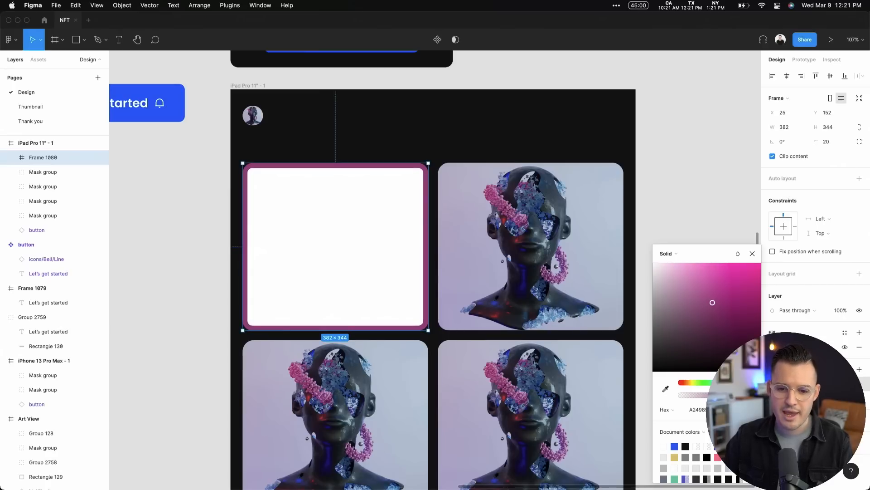
Change the white frame's stroke colour to BDC8DA by sampling the artwork's pale blue background
left_click(669, 388)
left_click(717, 95)
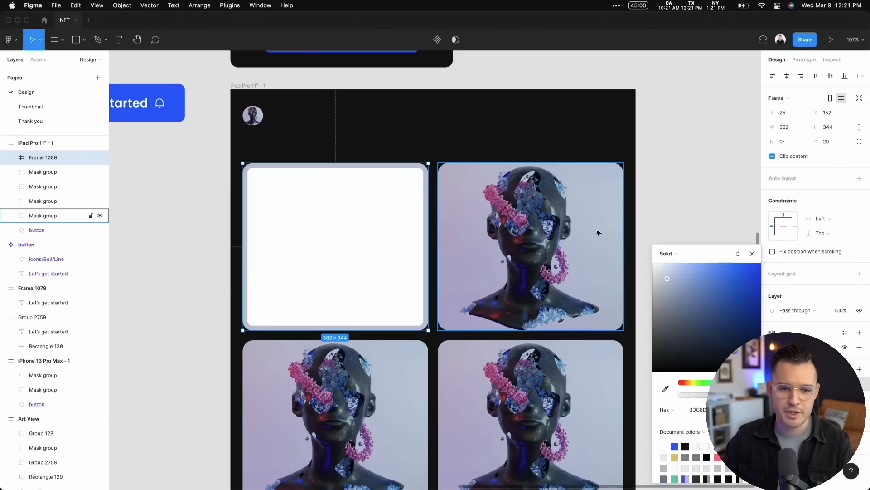
left_click(682, 133)
Add an effect to the white frame, review the effect types and keep it as a drop shadow
scroll(682, 136, "down", 3)
left_click(317, 164)
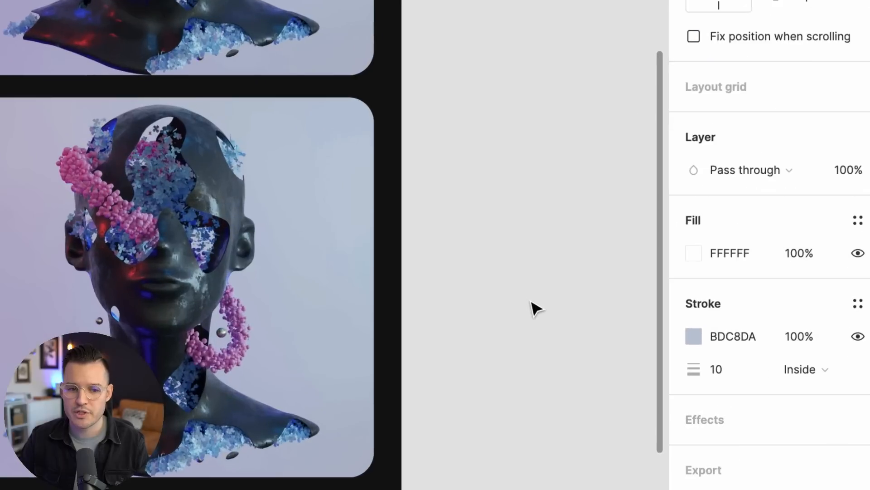
scroll(701, 369, "up", 8)
scroll(701, 369, "left", 6)
scroll(701, 369, "down", 2)
scroll(535, 309, "down", 6)
scroll(532, 306, "right", 2)
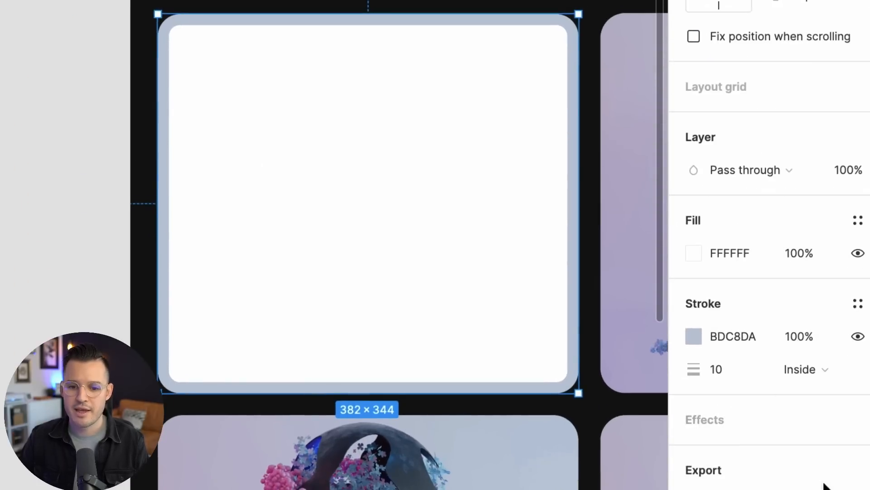
left_click(782, 423)
left_click(782, 452)
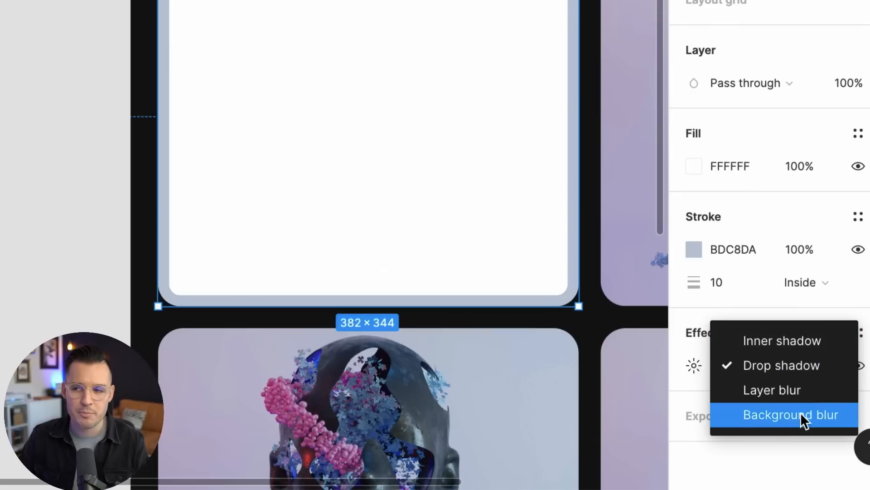
left_click(808, 356)
Turn the drop shadow into a blue glow with colour 3772FF at 37% opacity, spread 11 and blur 18
left_click(698, 368)
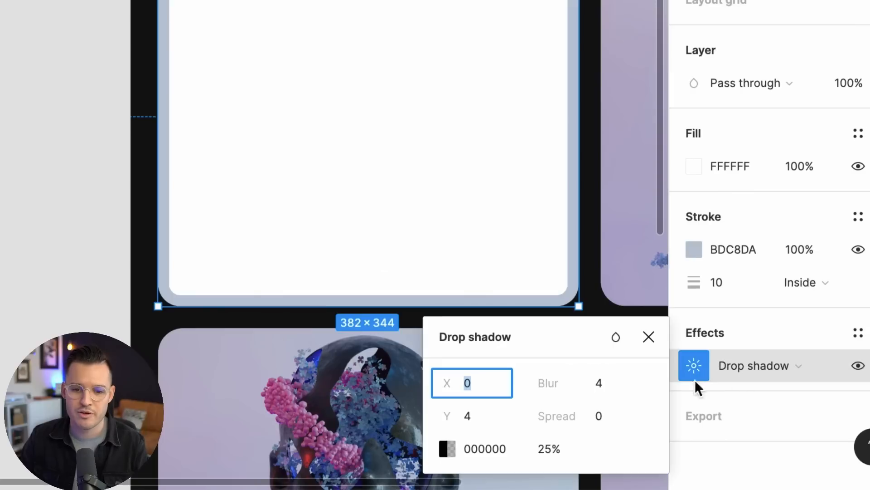
left_click(447, 448)
left_click(225, 390)
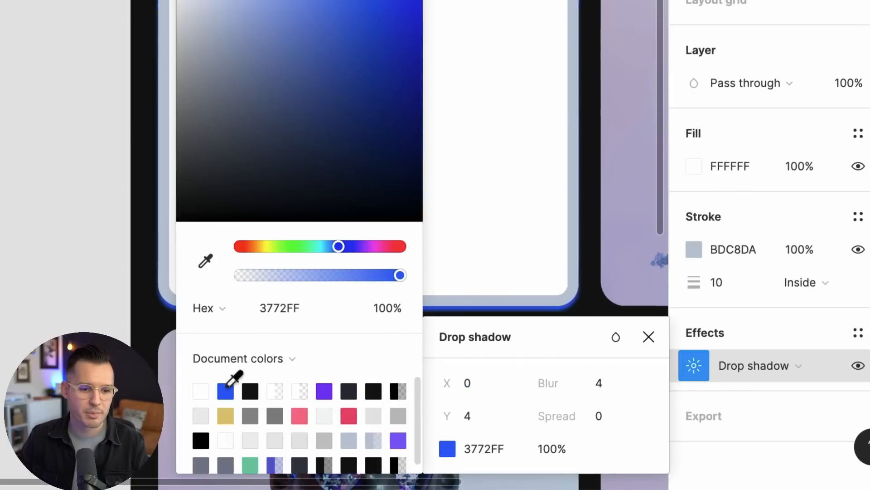
left_click_drag(388, 275, 299, 275)
left_click_drag(559, 417, 593, 416)
left_click_drag(537, 388, 857, 389)
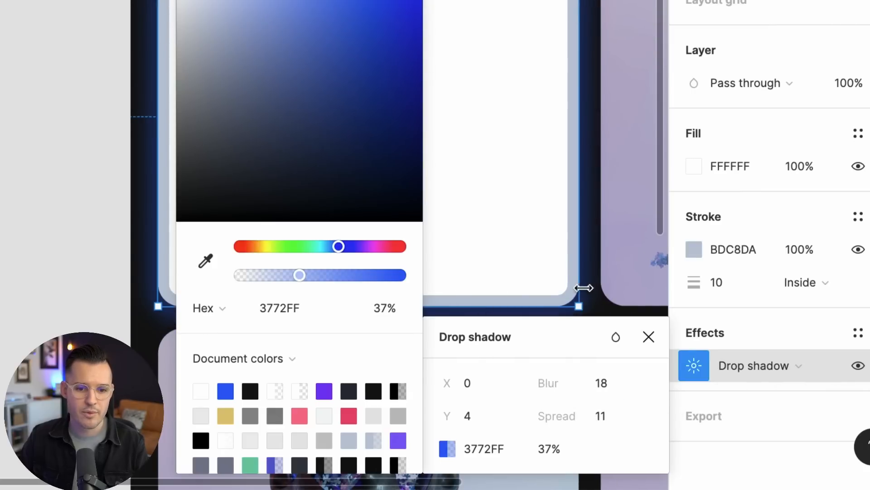
left_click(590, 291)
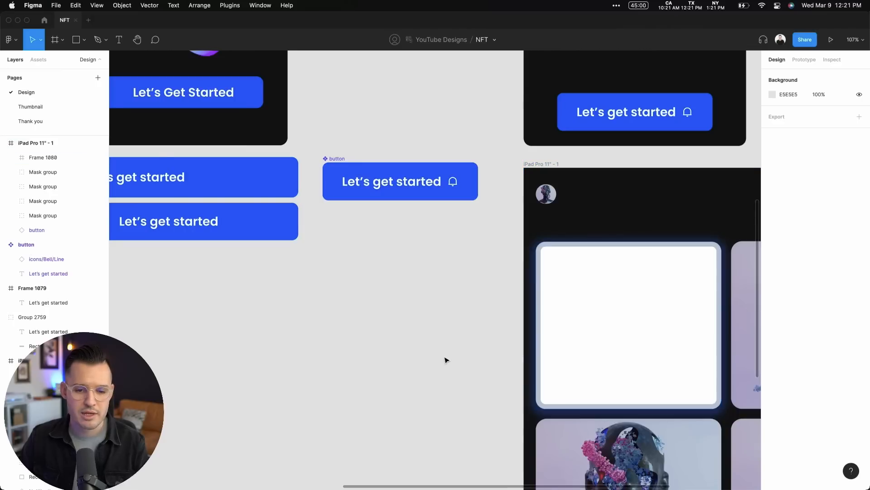
Add a 1x PNG export setting to the iPad Pro 11" frame, reviewing the available scales and file formats
scroll(185, 307, "right", 6)
scroll(184, 307, "down", 3)
left_click(274, 64)
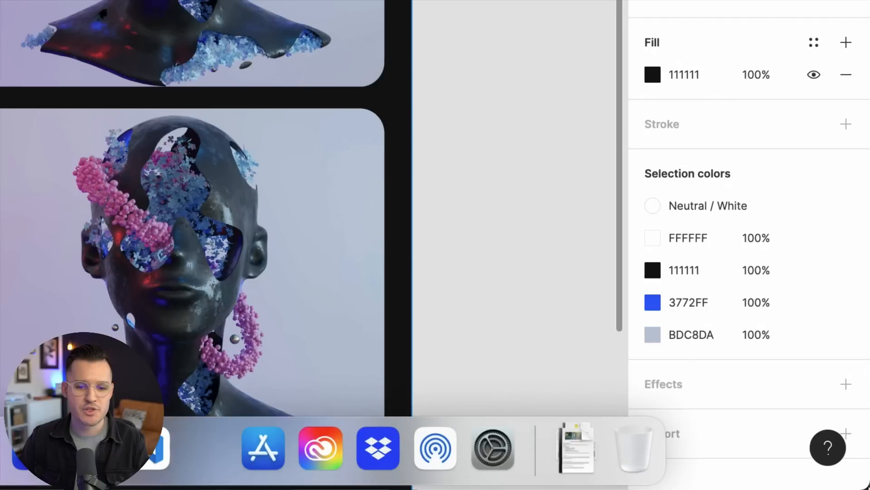
left_click(850, 433)
scroll(763, 369, "down", 4)
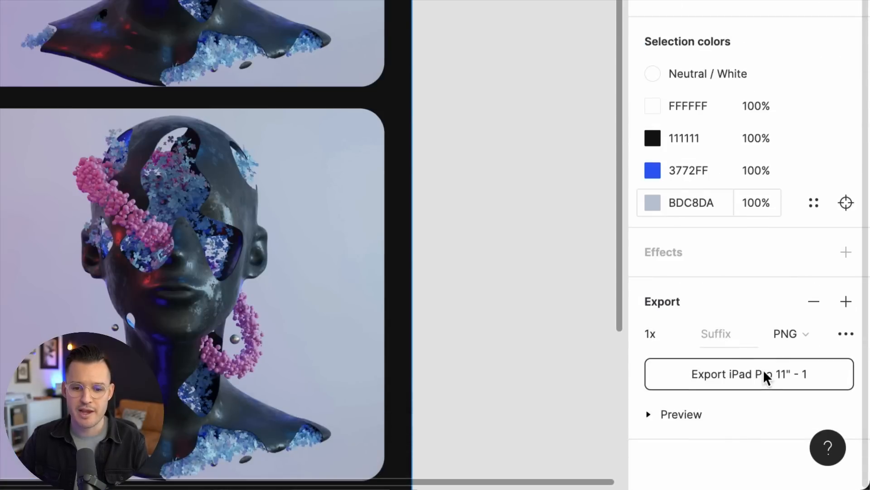
left_click(679, 335)
left_click(674, 334)
left_click(807, 334)
left_click(814, 333)
left_click(845, 302)
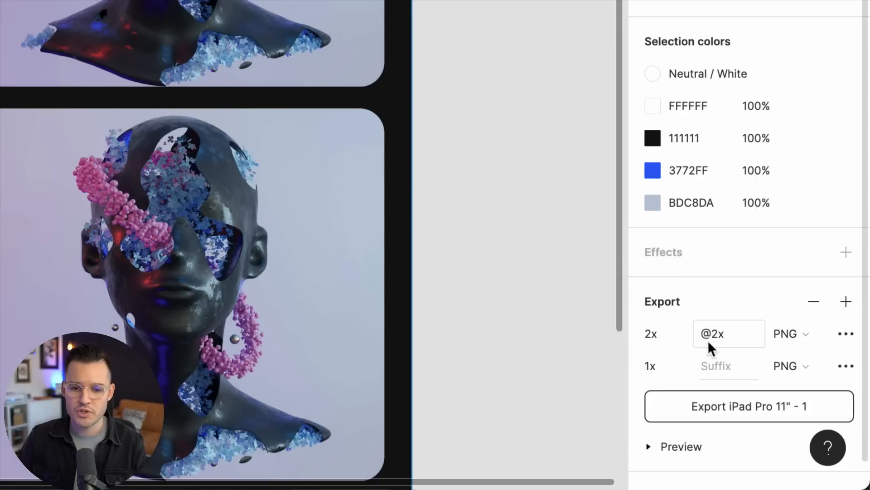
left_click(720, 336)
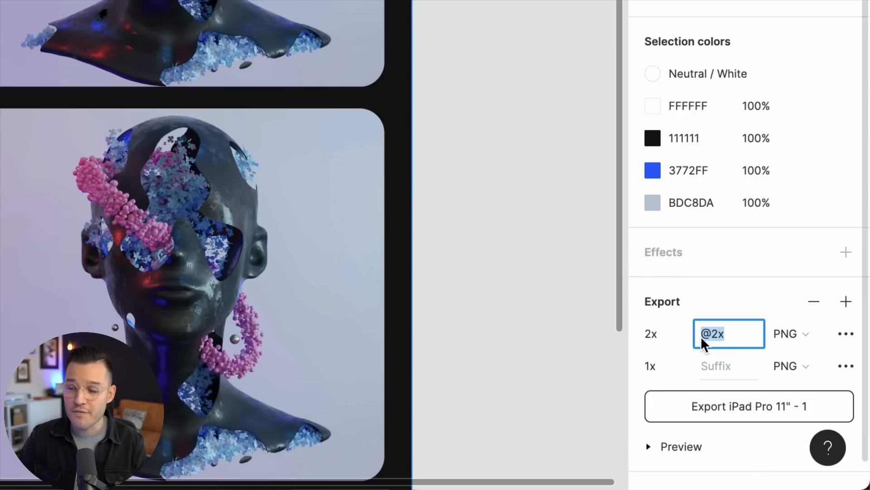
left_click(846, 302)
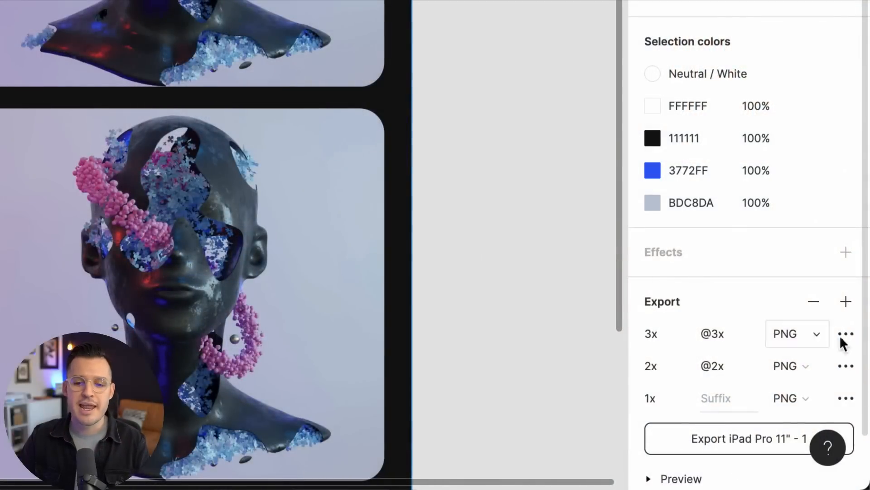
Preview the iPad frame's export and save all three PNG sizes to the Desktop folder
scroll(742, 398, "down", 2)
left_click(648, 413)
scroll(684, 414, "down", 5)
left_click(740, 166)
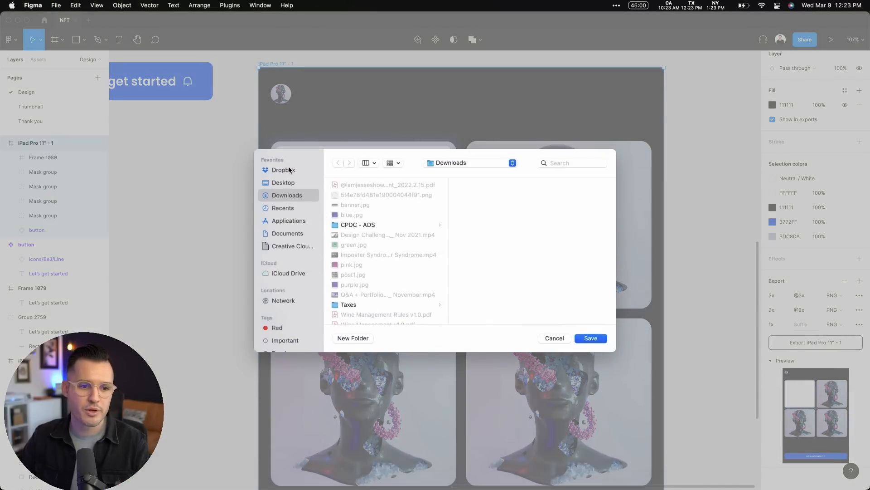
left_click(283, 170)
left_click(283, 182)
left_click(590, 338)
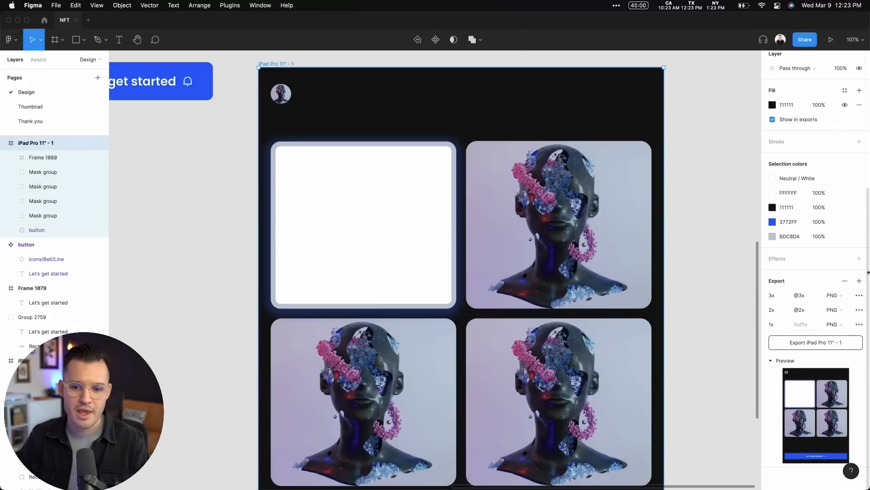
Uncover the desktop and preview the exported 3x, 2x and 1x iPad Pro PNG files in turn
left_click_drag(868, 272, 744, 272)
left_click(841, 55)
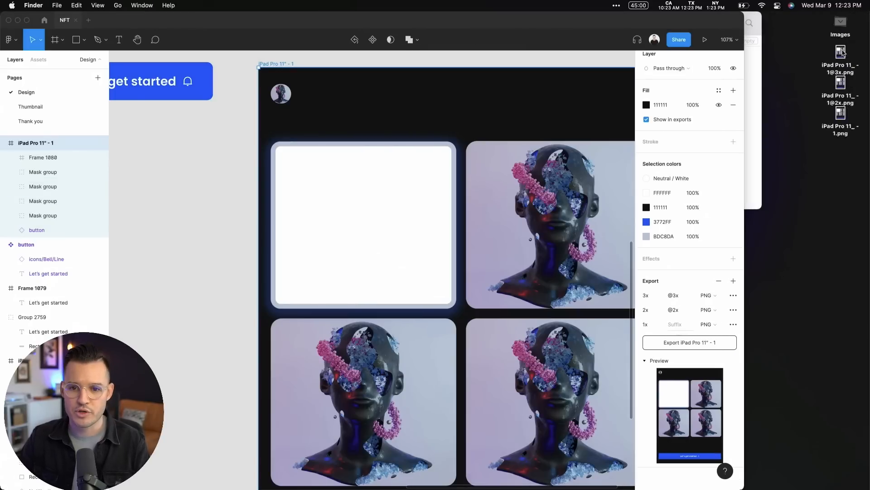
key("space")
key("Down")
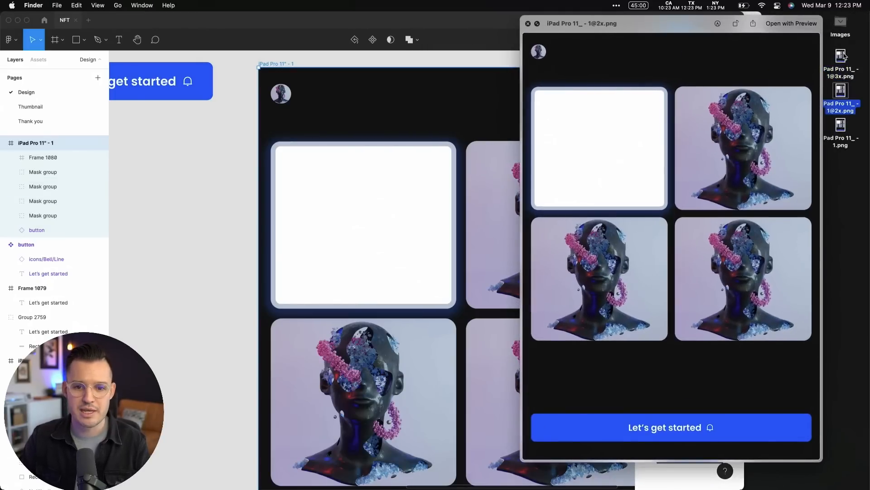
key("Down")
key("Up")
key("Up")
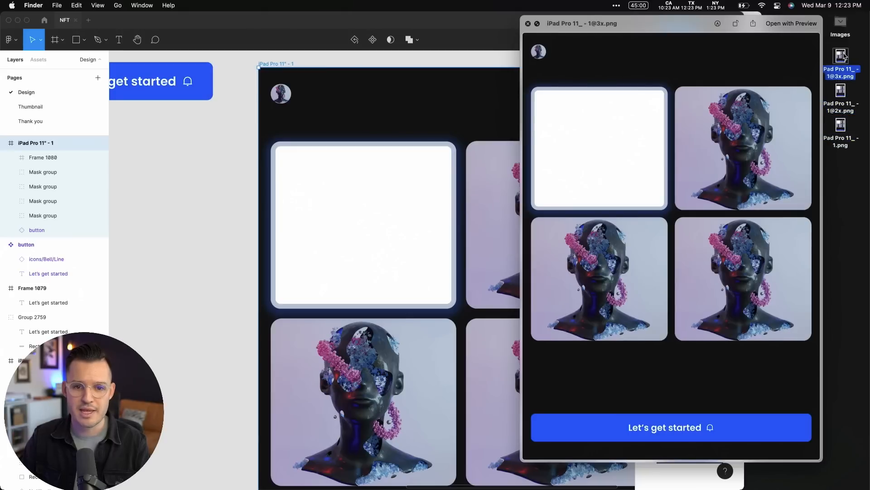
key("space")
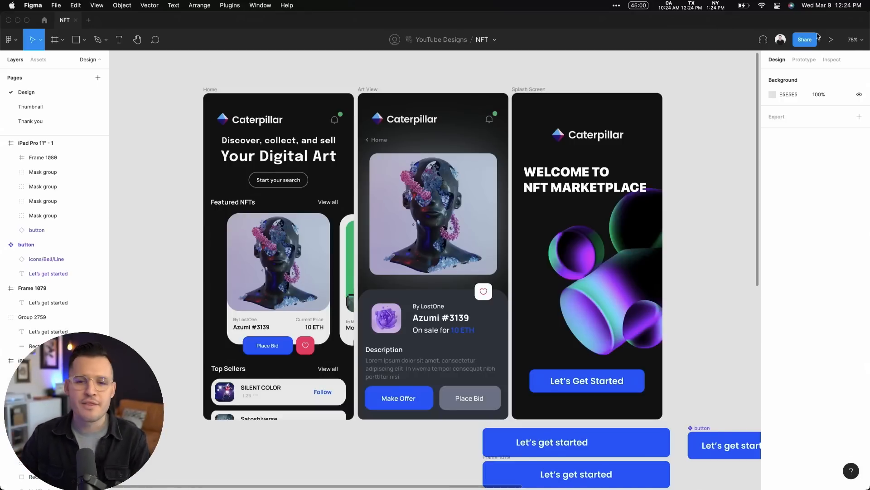
Check the file's sharing settings and the access options for its link, leaving them unchanged
left_click(803, 45)
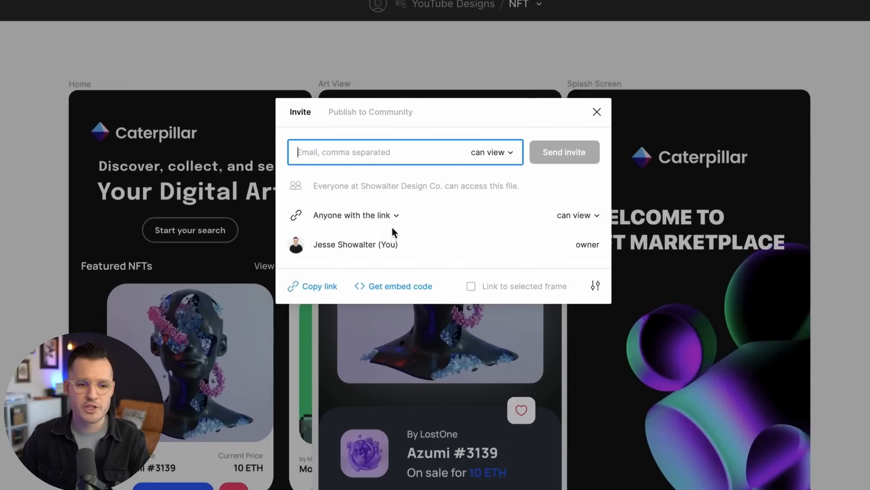
left_click(391, 215)
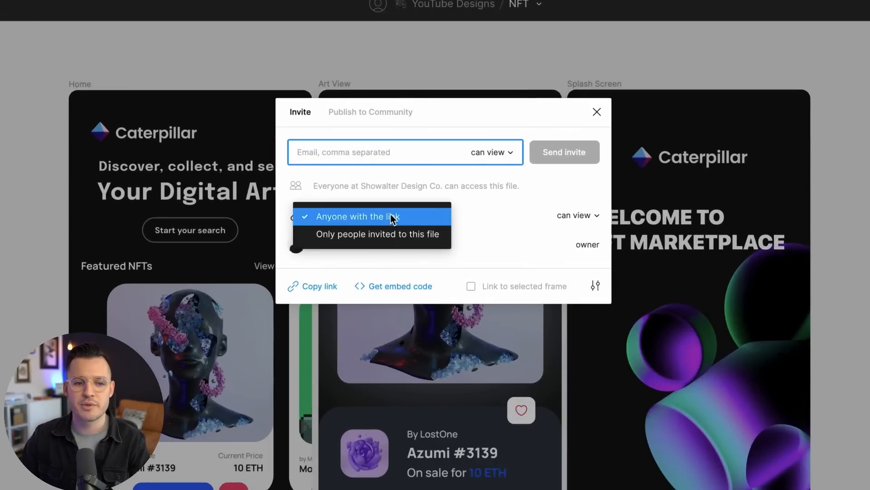
left_click(494, 201)
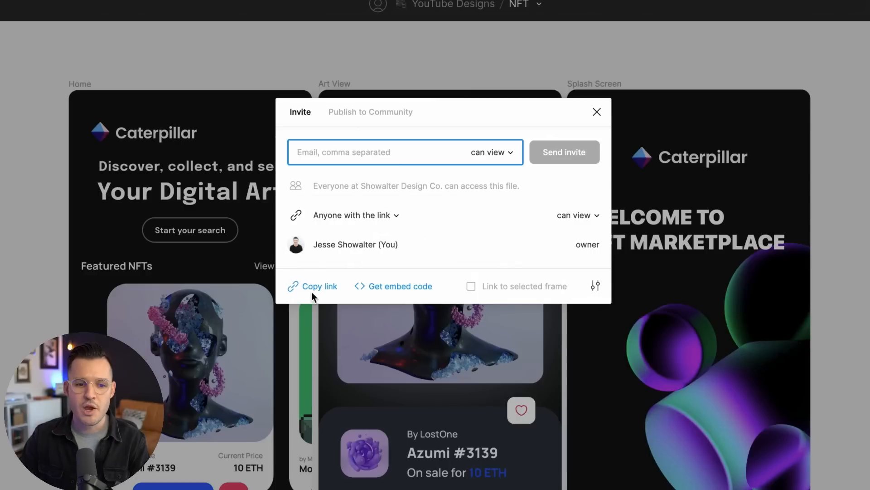
left_click(596, 111)
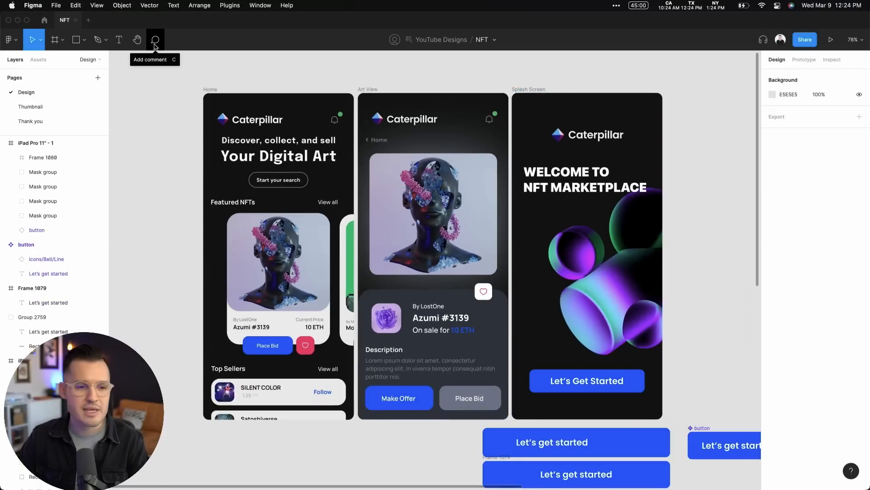
Post the comment "sd.,mfndlsakfjhnkdsl" at the notification bell on the Home screen
left_click(154, 40)
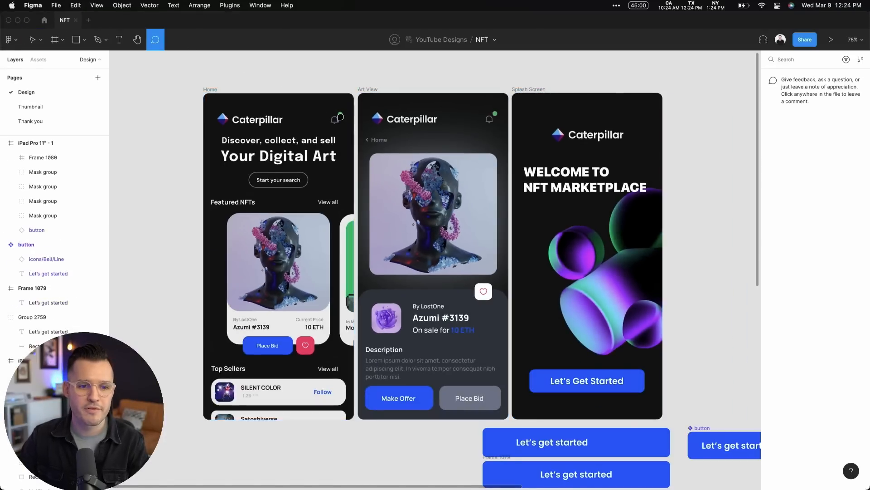
left_click(339, 119)
type("sd.,mfndlsakfjhnkdsl")
key("Return")
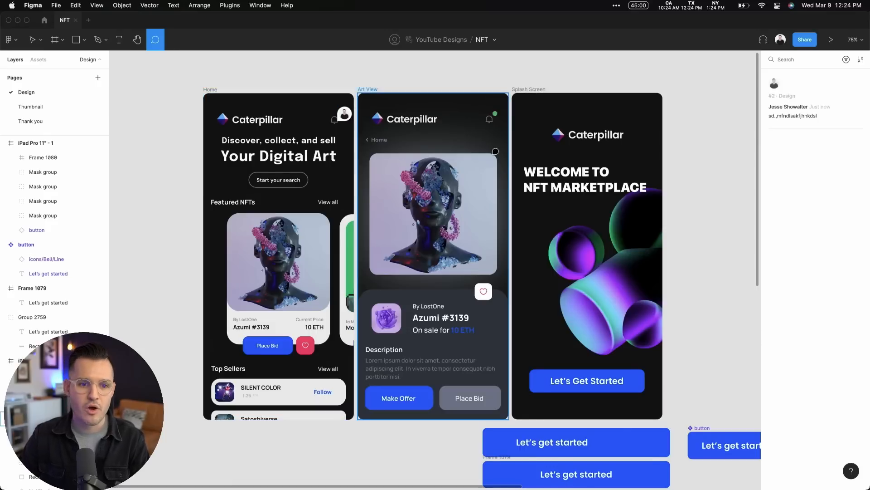
Post the comment "asd'fldsflksdkf" at the heart button on the Art View screen
left_click(490, 293)
type("asd'fldsflksdkf")
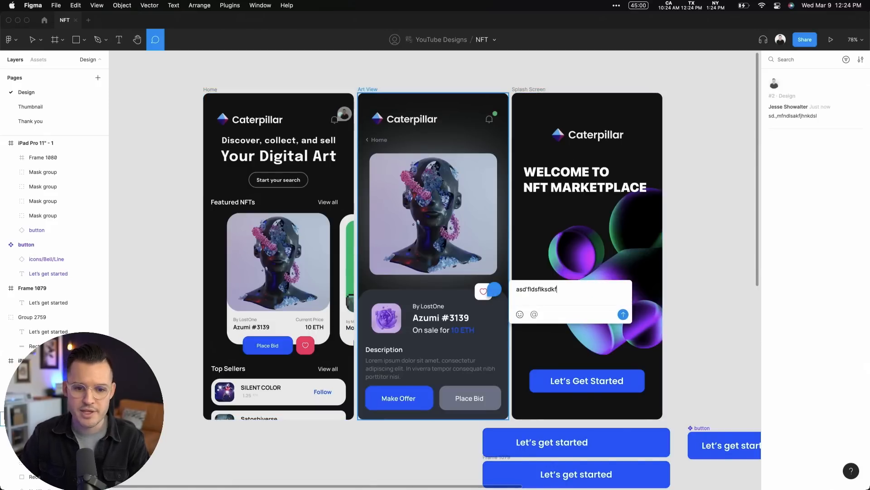
key("Return")
Reply to the Home screen comment three times with "dfds;lfklds;kflds;f", "sdf'klds;lfkl;dsfklpds" and "sdf/m,ds;lfk;ldsfk"
left_click(805, 176)
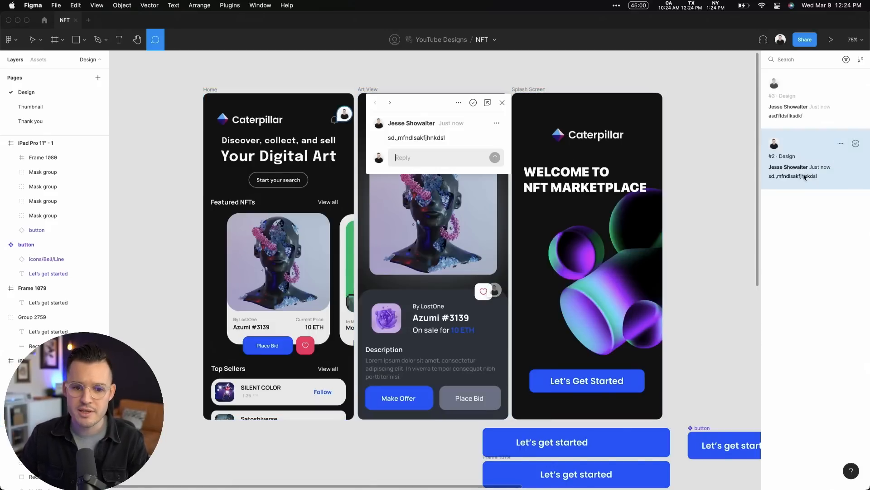
left_click(413, 162)
type("dfds;lfklds;kflds;f")
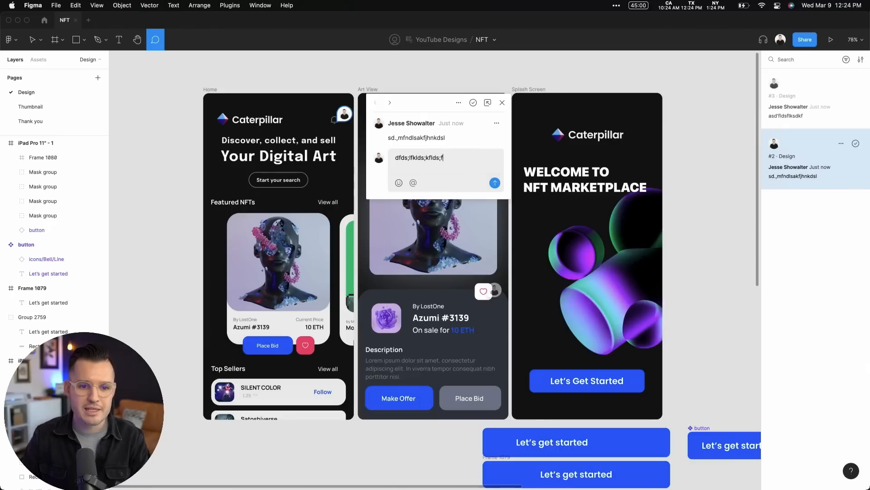
left_click(498, 184)
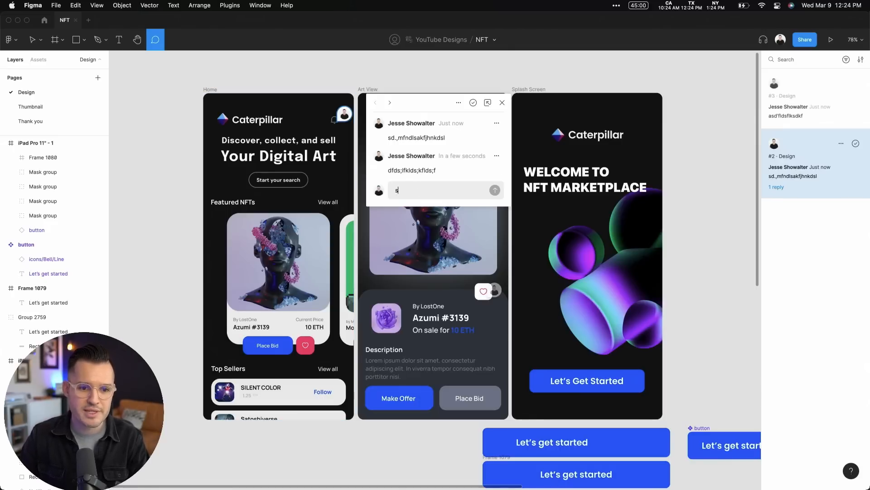
type("sdf'klds;lfkl;dsfklpds")
left_click(495, 215)
type("sdf/m,ds;lfk;ldsfk")
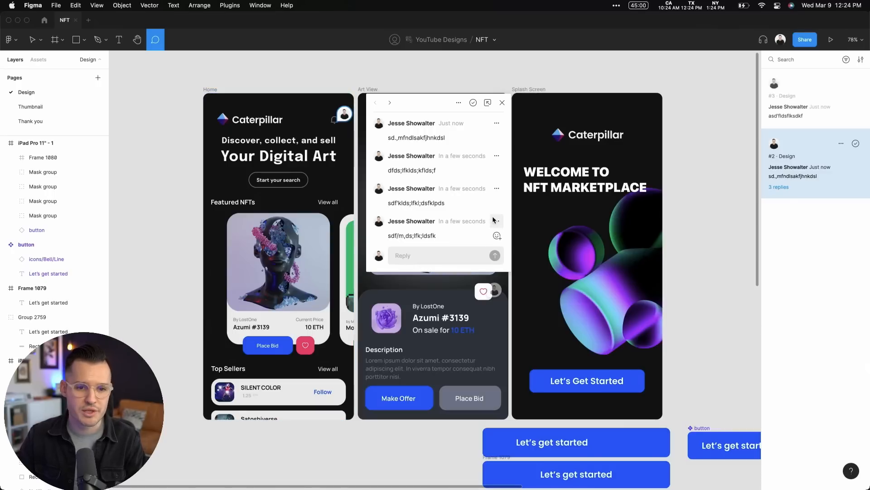
Mark the comment thread at the Home screen's notification bell as resolved
left_click(473, 104)
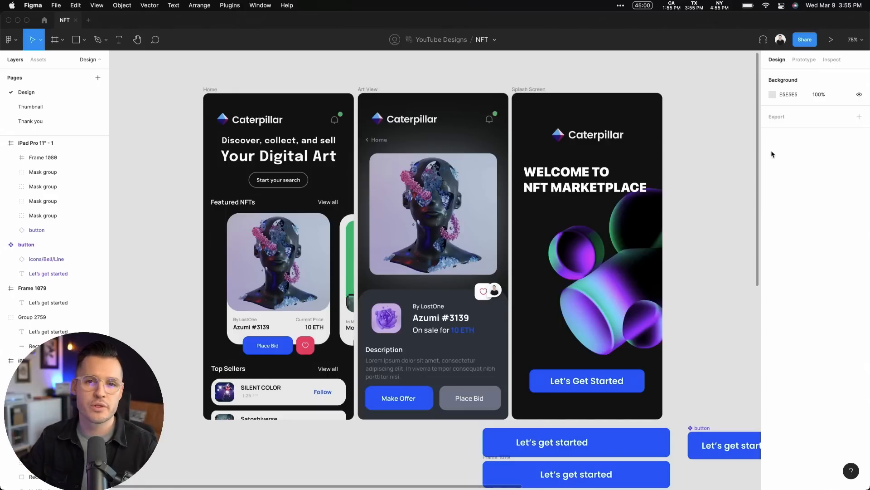
Inspect the Home frame's properties and read through its Android code in code view
left_click(837, 64)
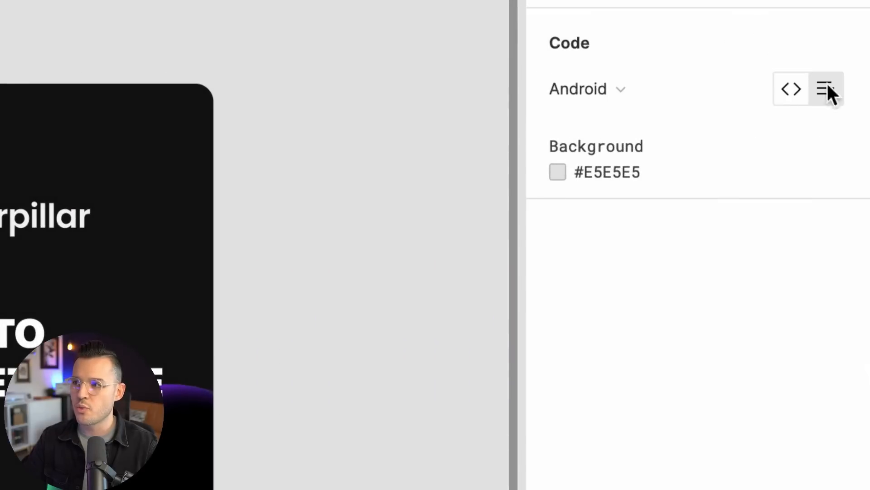
left_click(674, 82)
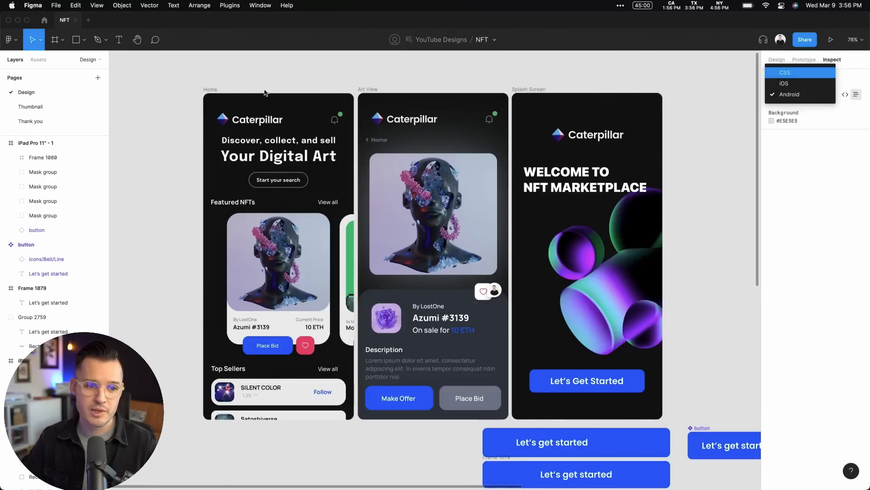
left_click(233, 90)
left_click(210, 90)
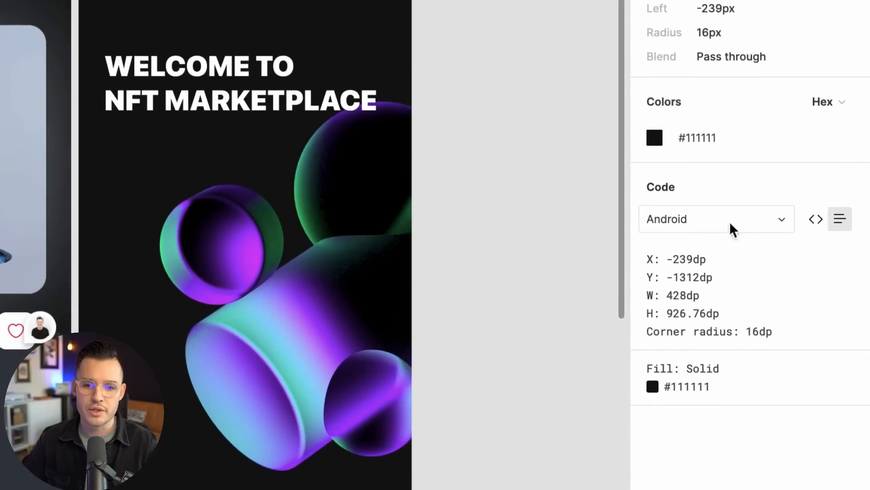
left_click(749, 378)
left_click(757, 222)
left_click(816, 219)
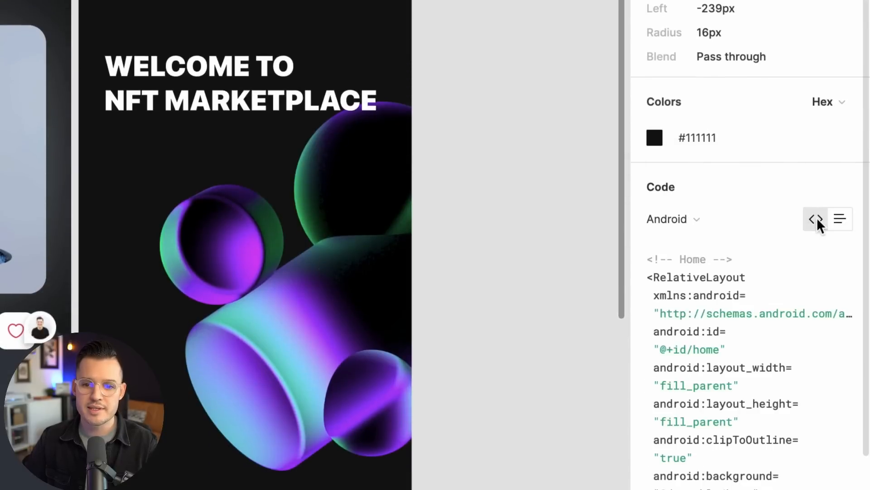
scroll(760, 247, "down", 10)
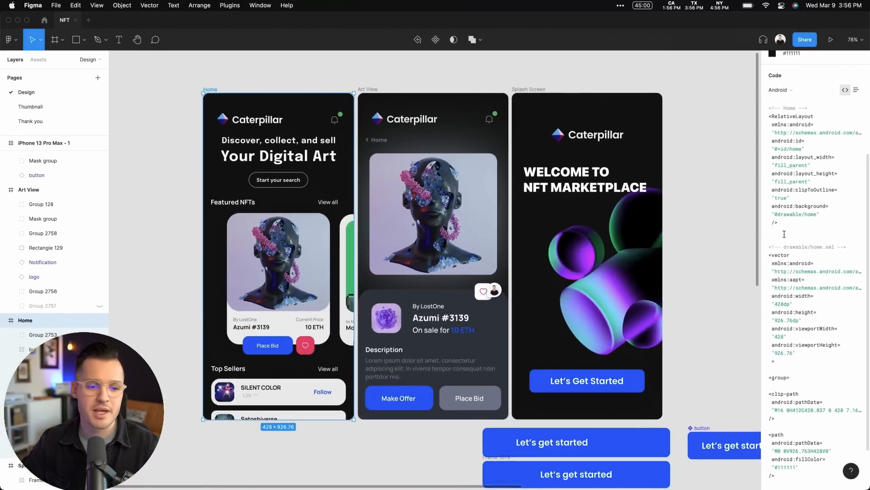
Switch the Home frame's inspected code to iOS and read it
left_click(779, 90)
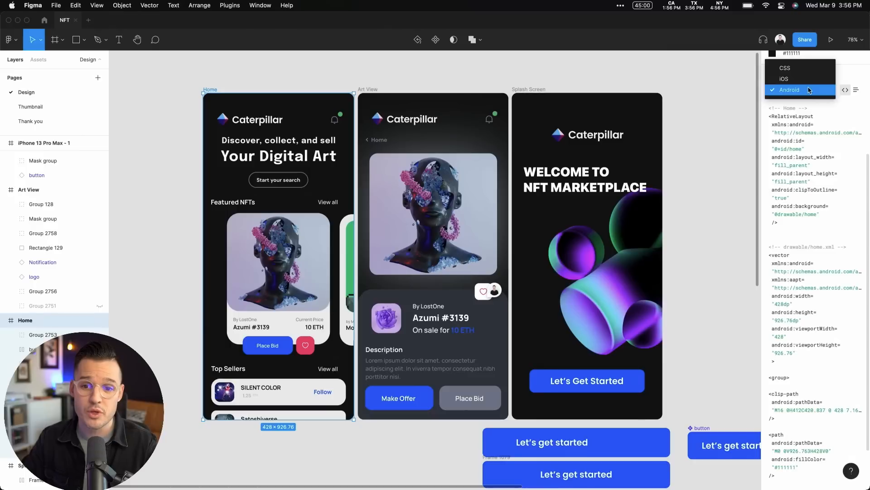
left_click(798, 85)
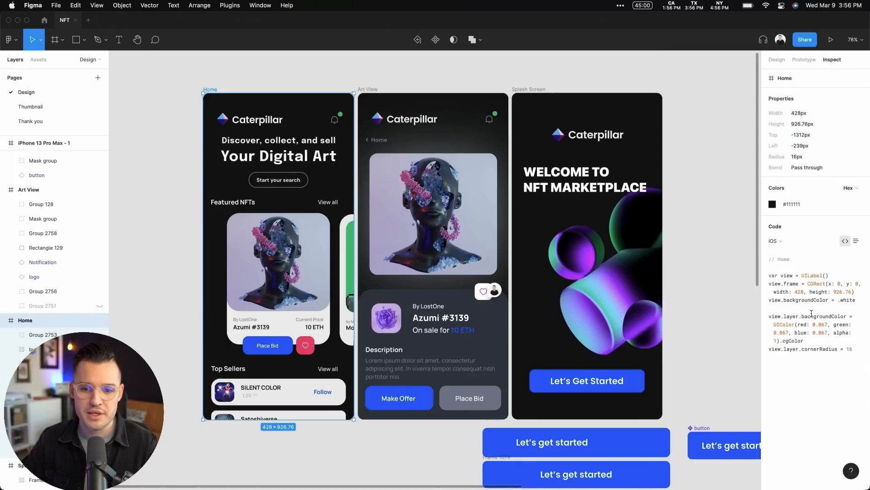
scroll(685, 303, "right", 3)
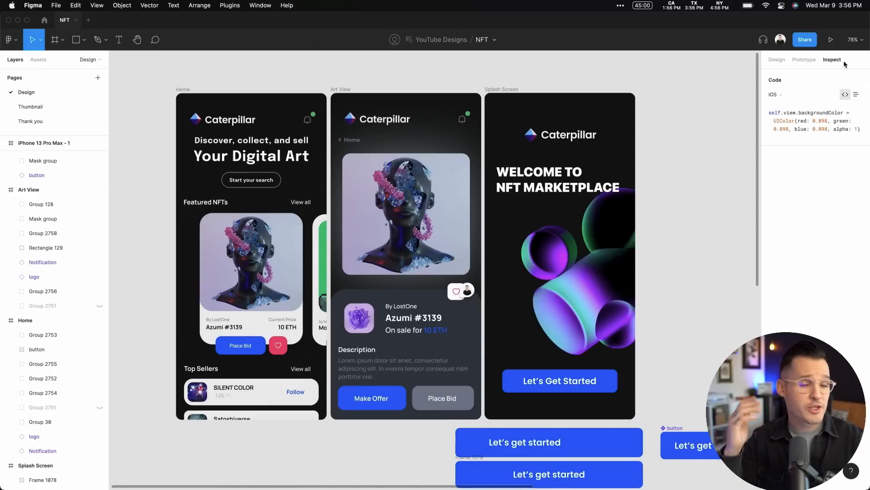
Switch to prototyping and spread the Home, Art View and Splash Screen frames farther apart on the canvas
left_click(778, 62)
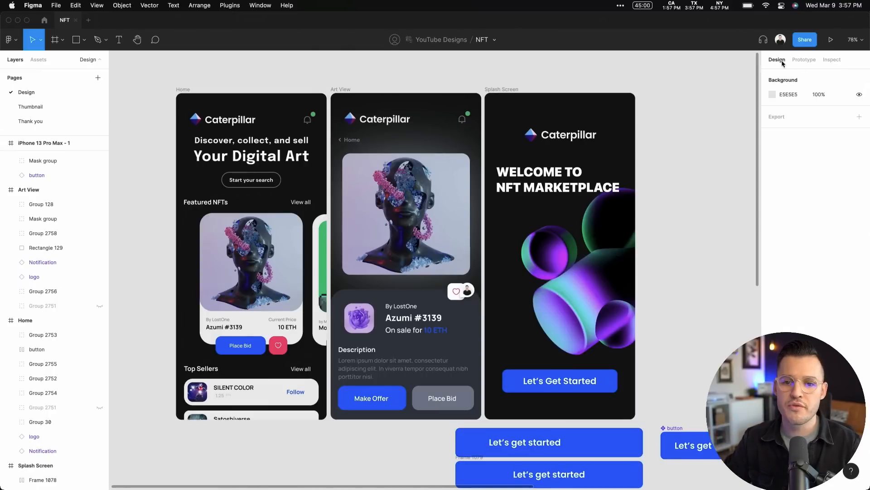
left_click(805, 61)
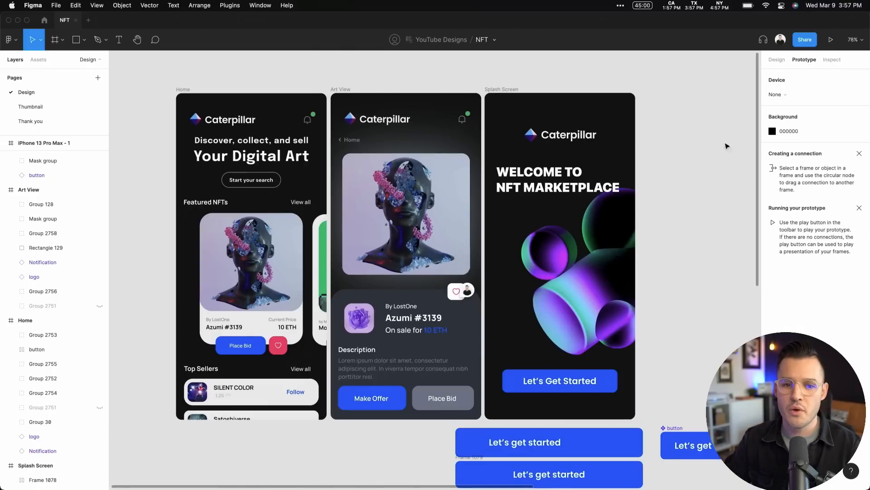
mouse_move(365, 485)
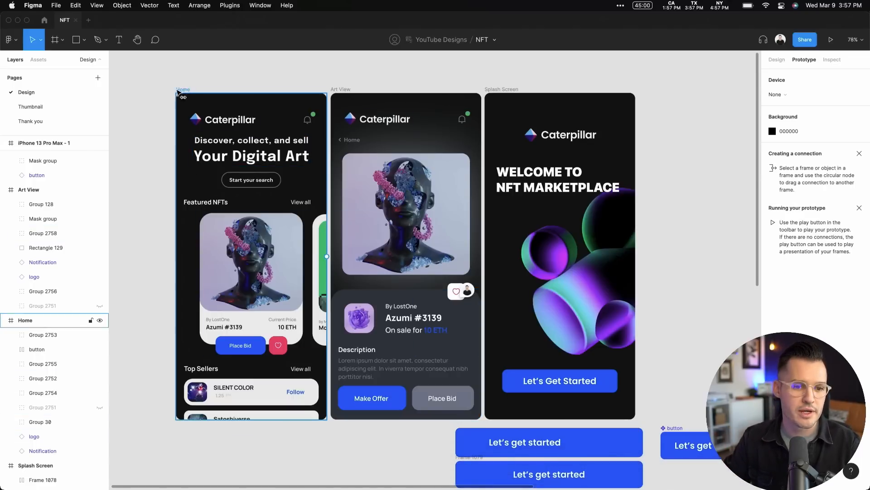
left_click_drag(183, 90, 135, 91)
left_click_drag(512, 90, 573, 90)
left_click_drag(456, 81, 547, 72)
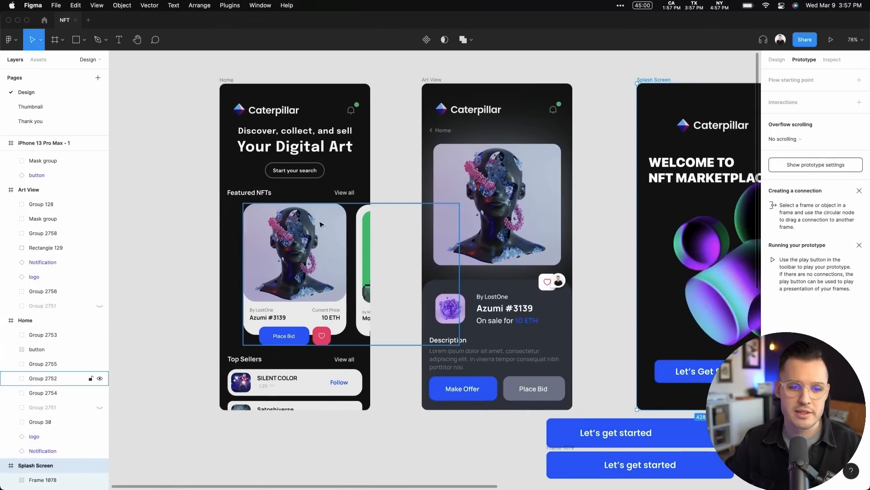
Connect the featured Azumi #3139 card on the Home screen to Art View, using On click and Navigate to
double_click(278, 265)
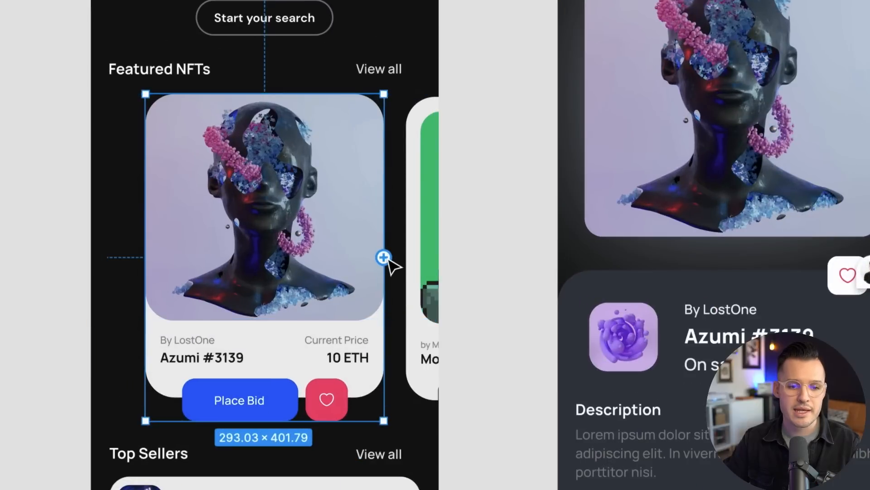
left_click_drag(383, 257, 486, 132)
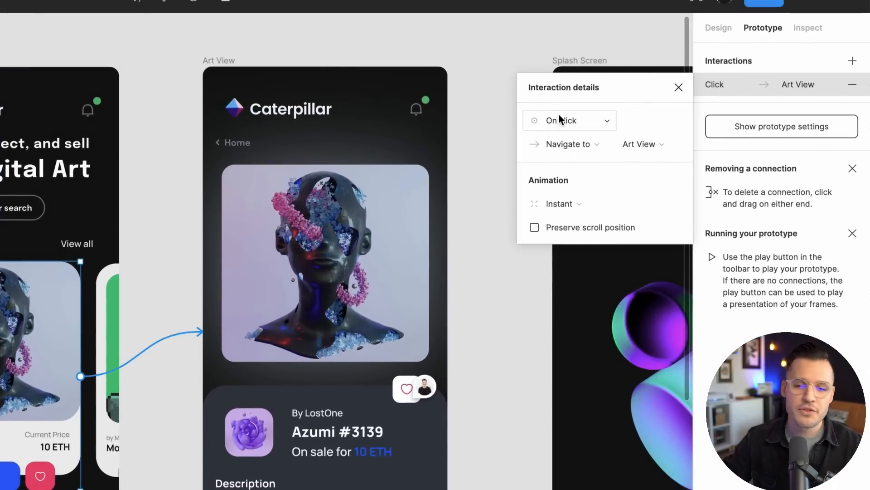
left_click(557, 123)
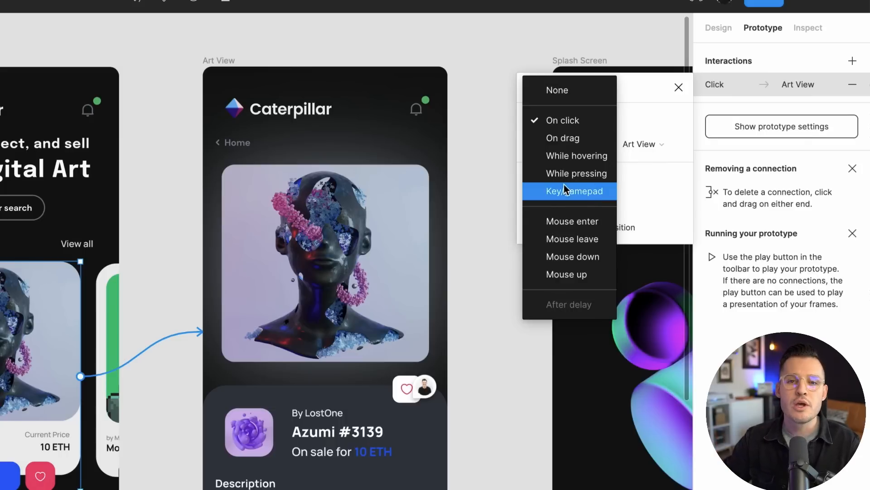
left_click(575, 121)
left_click(565, 143)
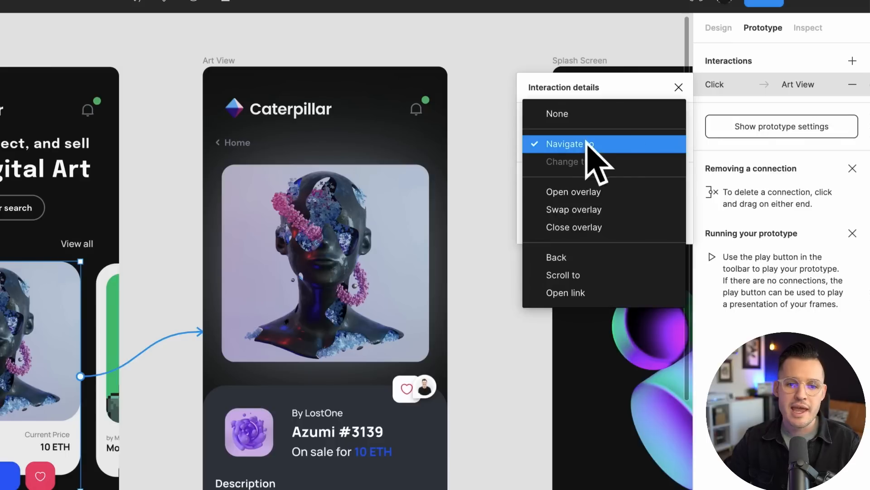
left_click(585, 145)
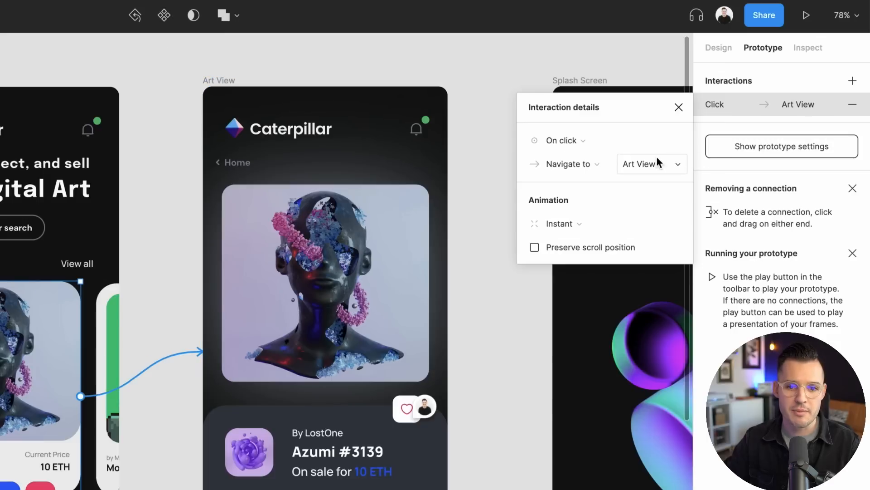
Set the card's transition to Push with a custom easing curve of about 0.66, 0.19, 0.32, 0.87
left_click(567, 227)
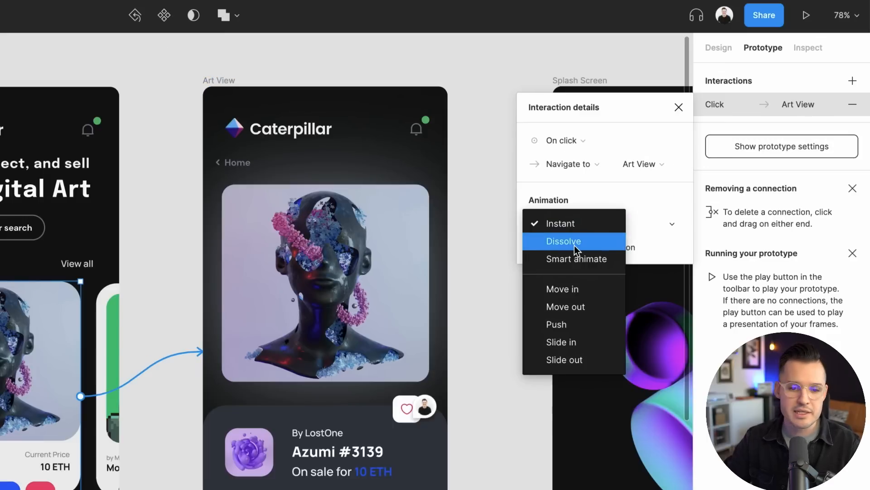
left_click(579, 324)
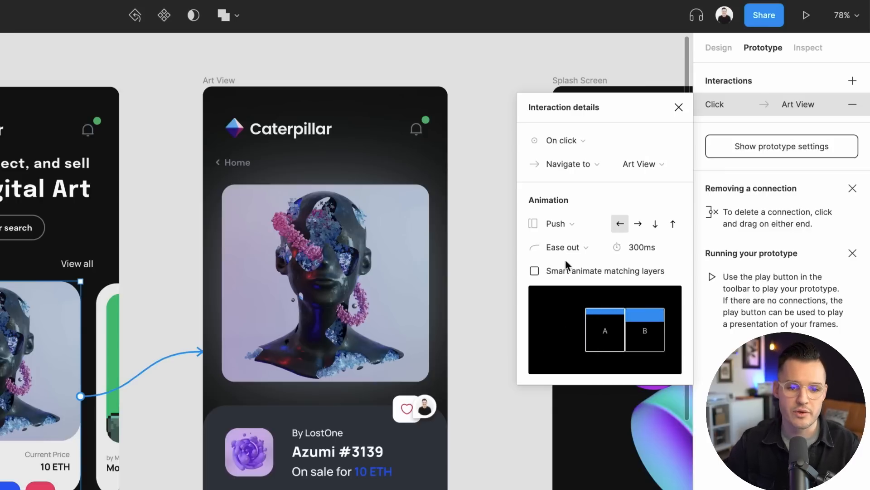
left_click(585, 249)
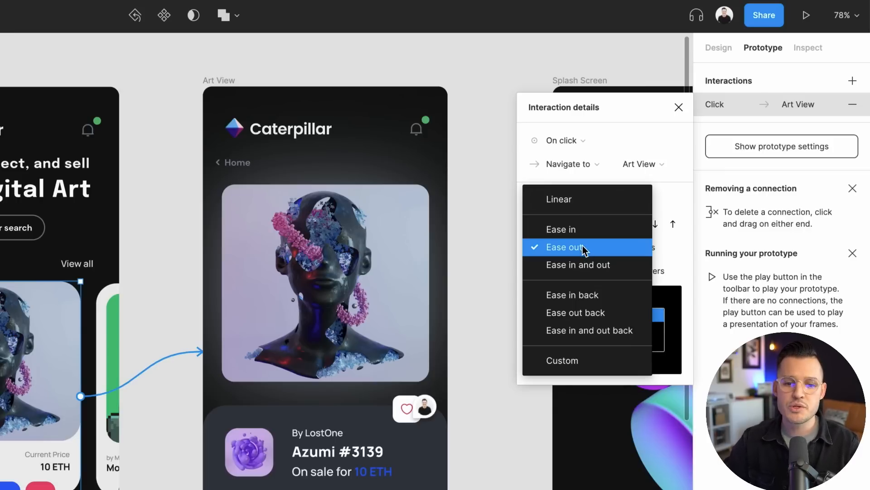
left_click(567, 361)
left_click_drag(612, 305, 595, 320)
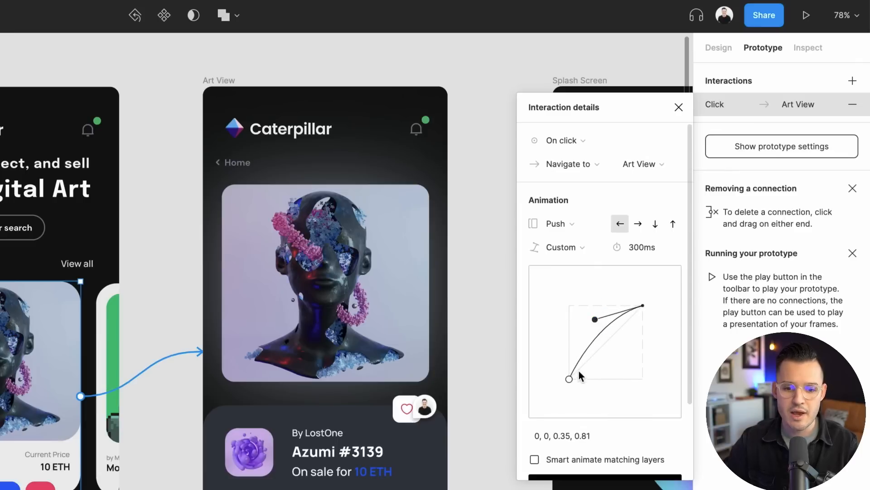
left_click_drag(568, 377, 618, 364)
left_click_drag(595, 319, 593, 314)
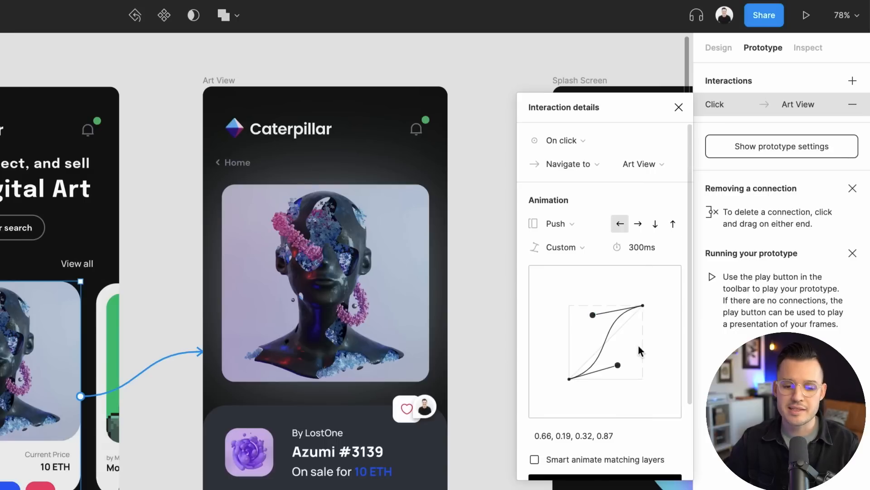
left_click(678, 107)
Connect the Caterpillar logo on the Art View screen back to the Home frame
left_click_drag(516, 285, 671, 258)
left_click(424, 107)
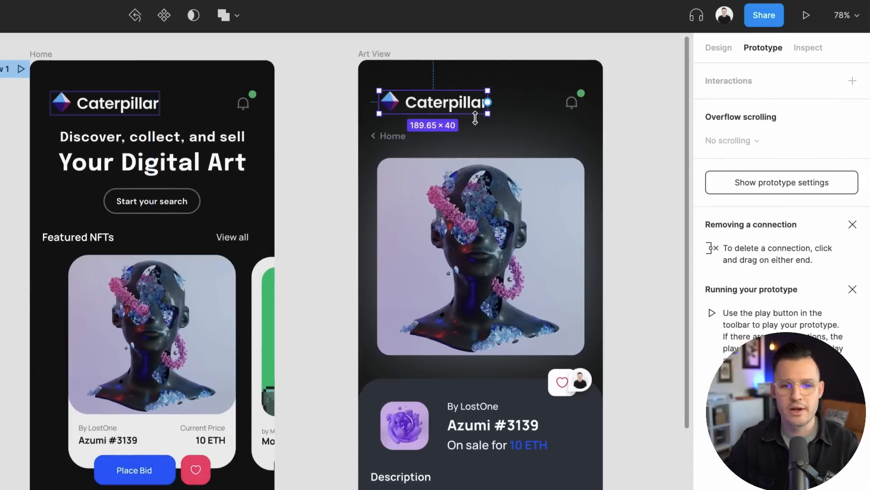
left_click_drag(487, 102, 207, 112)
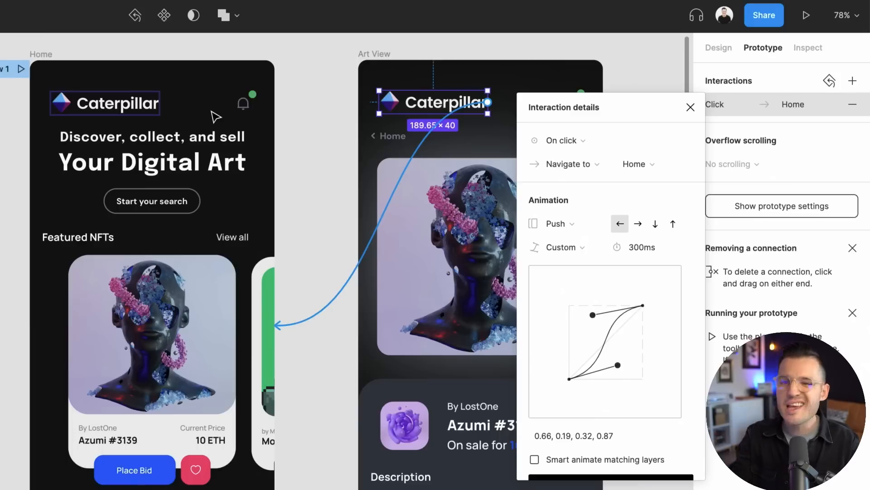
Present the prototype from the Home frame and test the card's link to Art View and the logo's link back
left_click(41, 54)
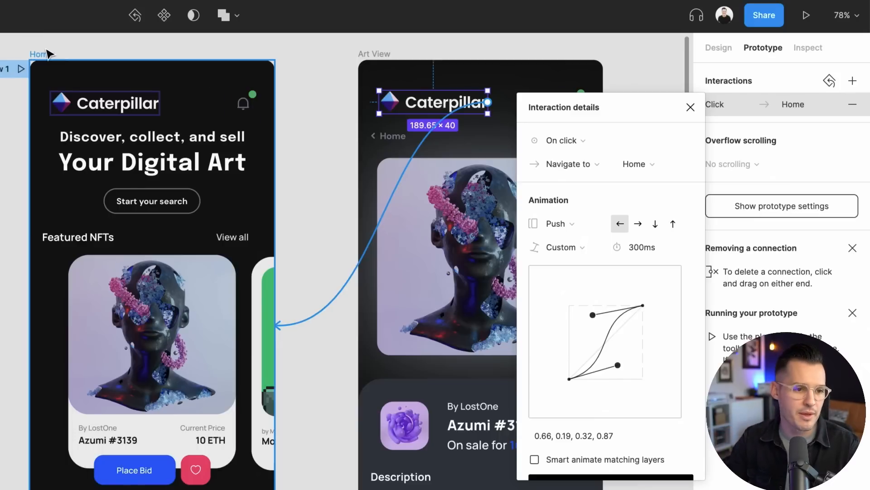
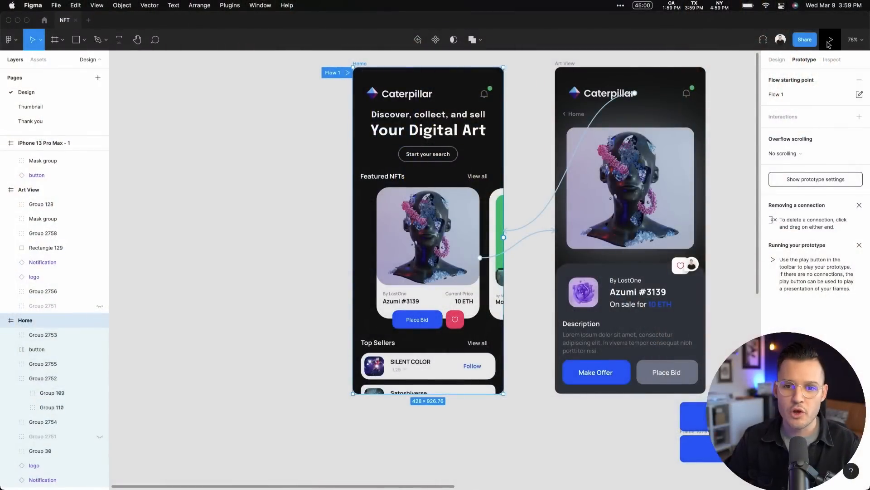
left_click(829, 40)
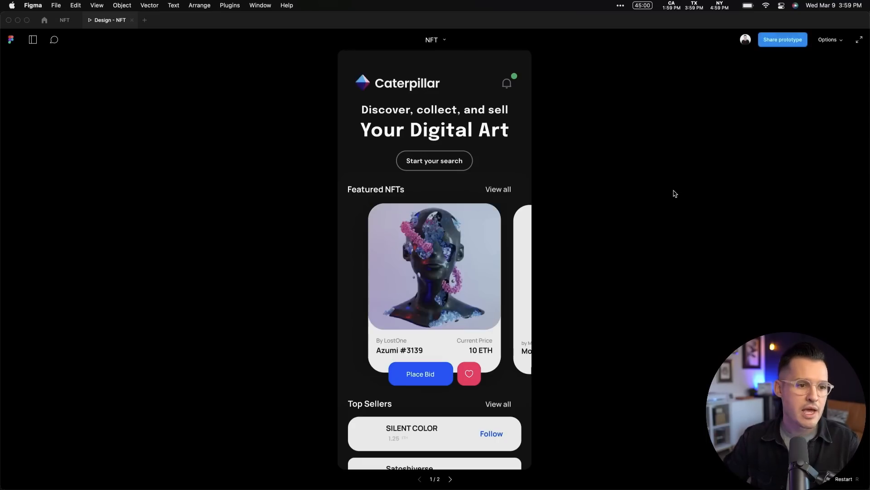
left_click(33, 39)
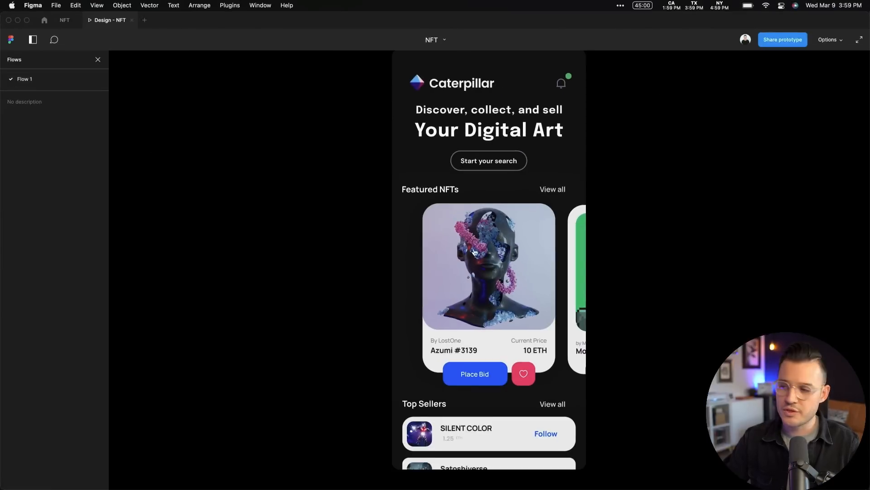
left_click(492, 274)
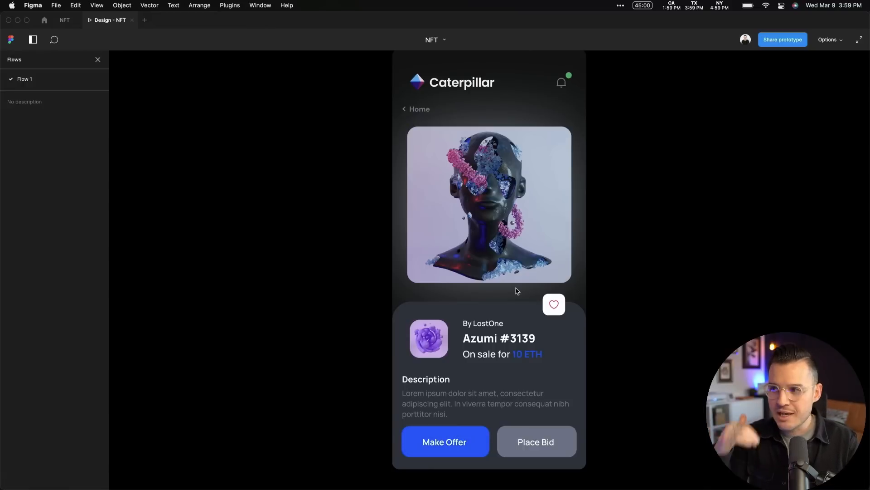
left_click(450, 86)
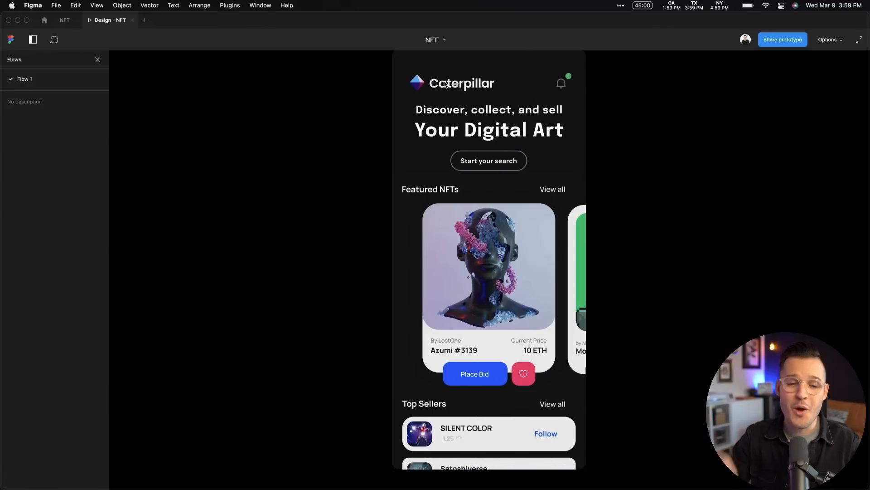
left_click(506, 220)
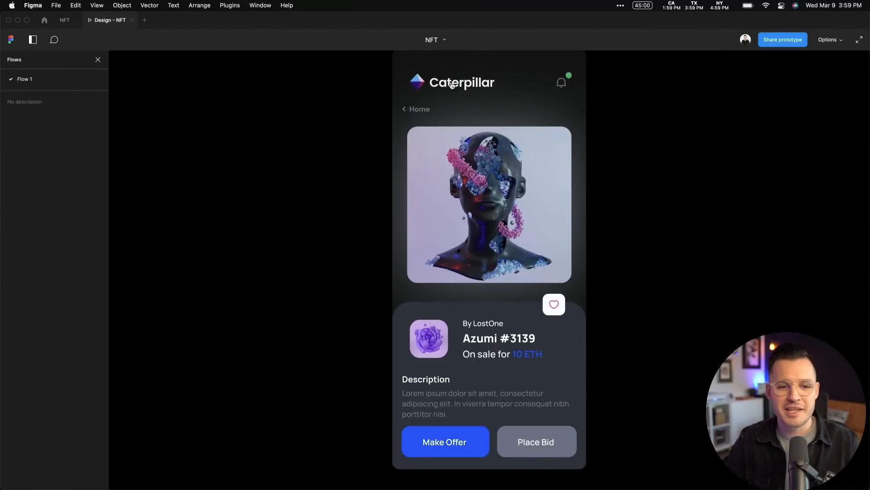
left_click(452, 87)
Review the logo connection's interaction details in the design file and replay the card and logo links in the prototype
left_click(65, 20)
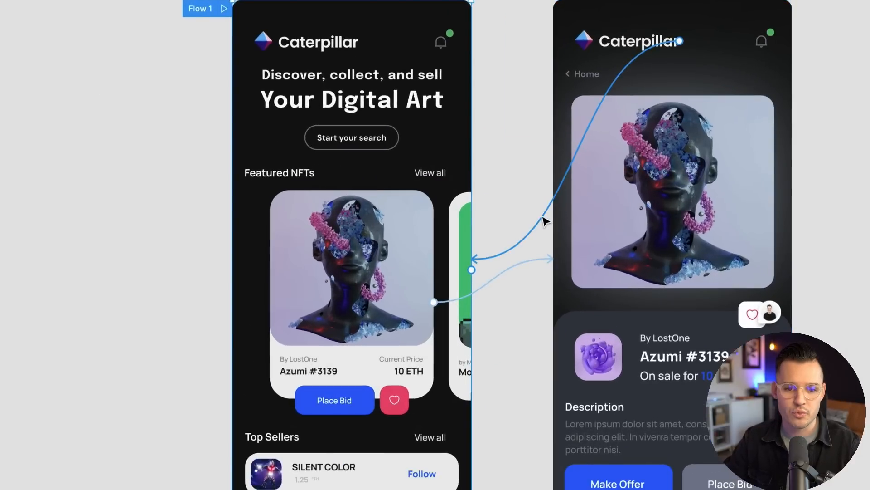
left_click(544, 221)
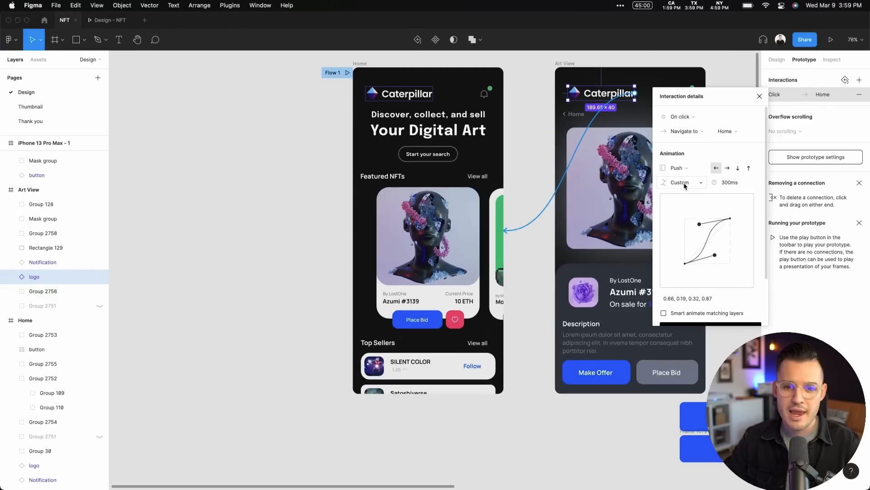
left_click(107, 20)
left_click(490, 249)
left_click(438, 79)
left_click(481, 227)
left_click(467, 114)
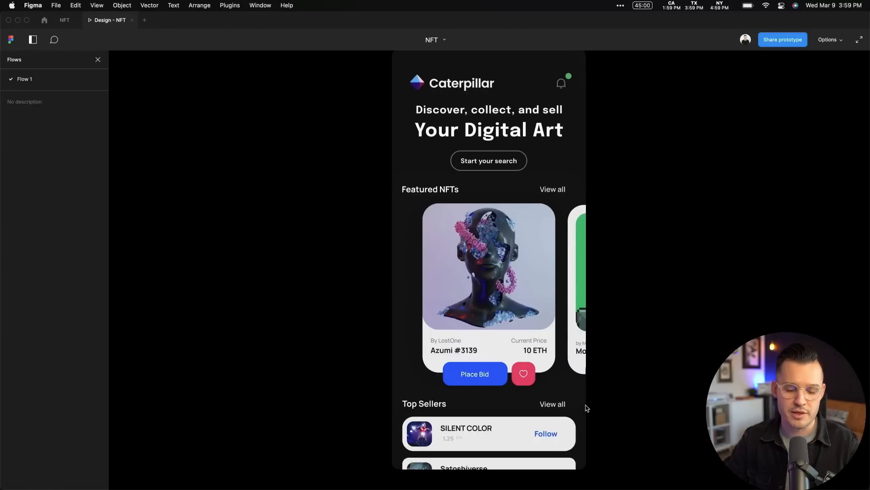
Return to the design file and delete the connections from the featured card to Art View and from the Art View logo to Home
left_click(65, 20)
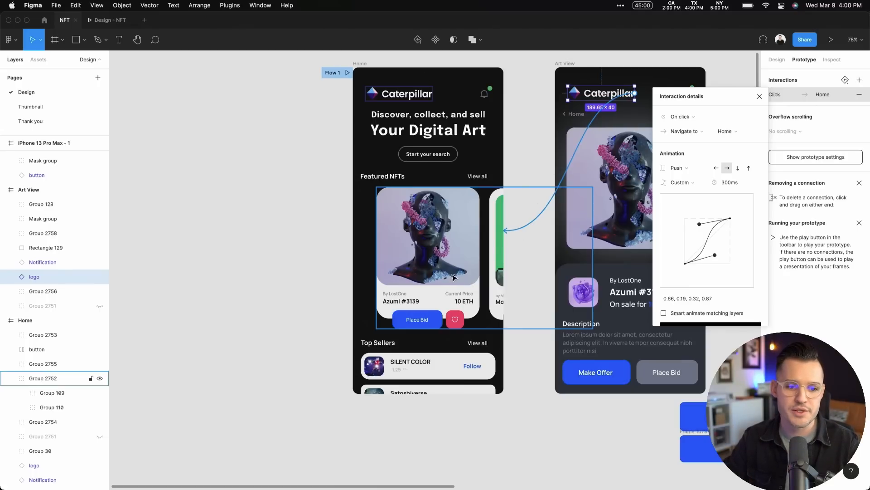
left_click(428, 263)
left_click(429, 263)
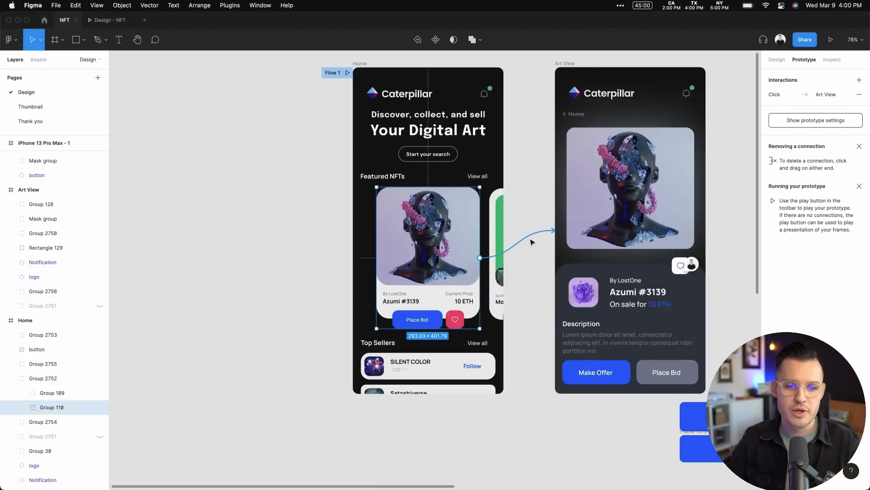
left_click(531, 242)
key("BackSpace")
left_click(594, 93)
left_click_drag(635, 93, 463, 227)
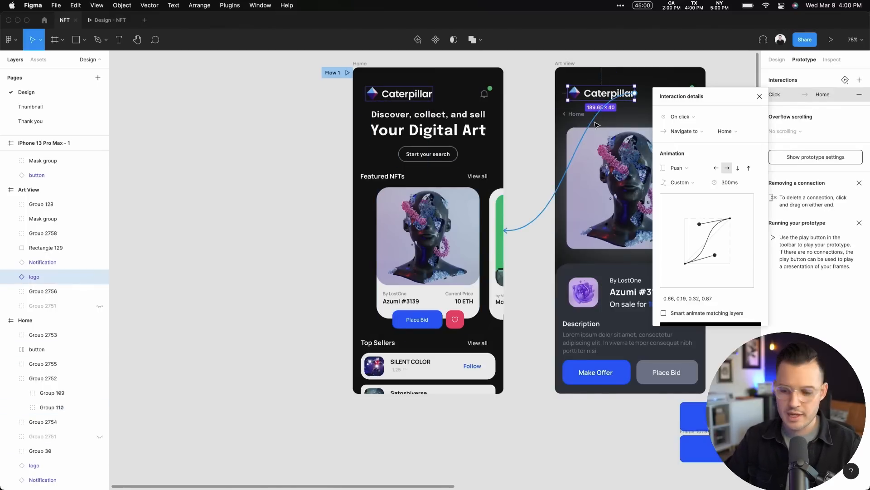
key("BackSpace")
Move the Home frame away from Art View, duplicate it into the gap between them, and rename the copy Home2
left_click(363, 66)
left_click_drag(363, 67, 225, 67)
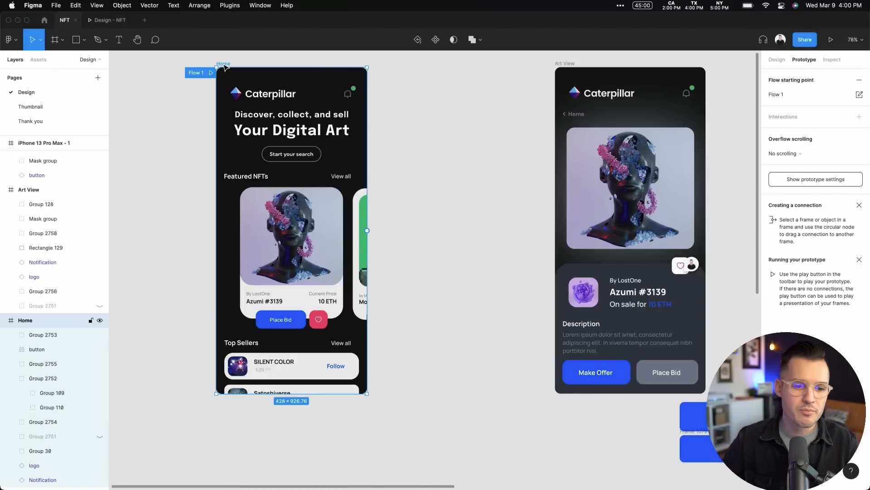
left_click_drag(227, 66, 389, 66)
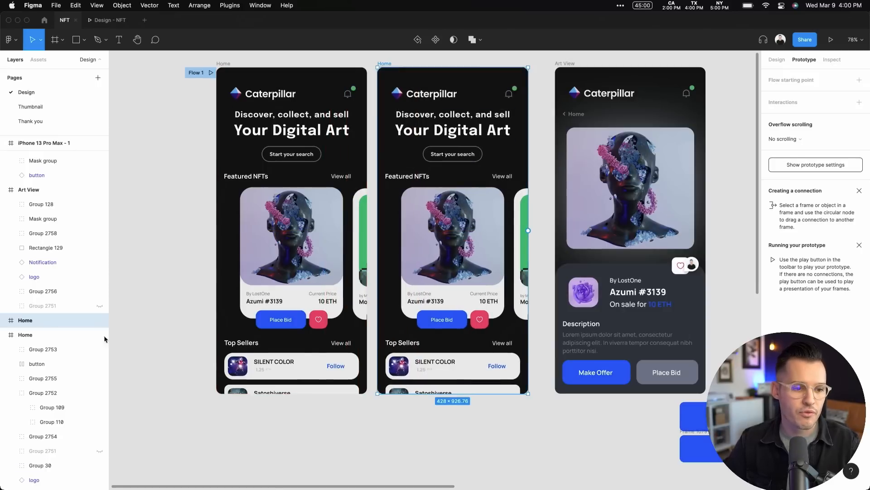
double_click(45, 321)
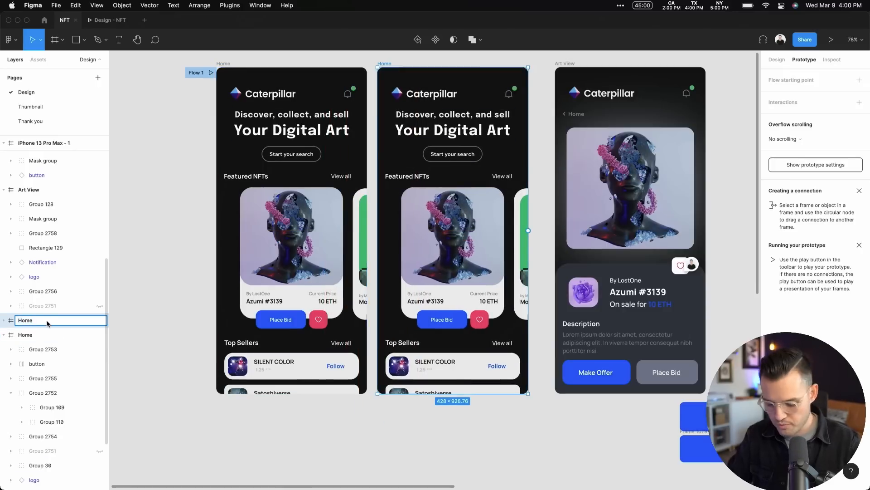
type("2")
key("Return")
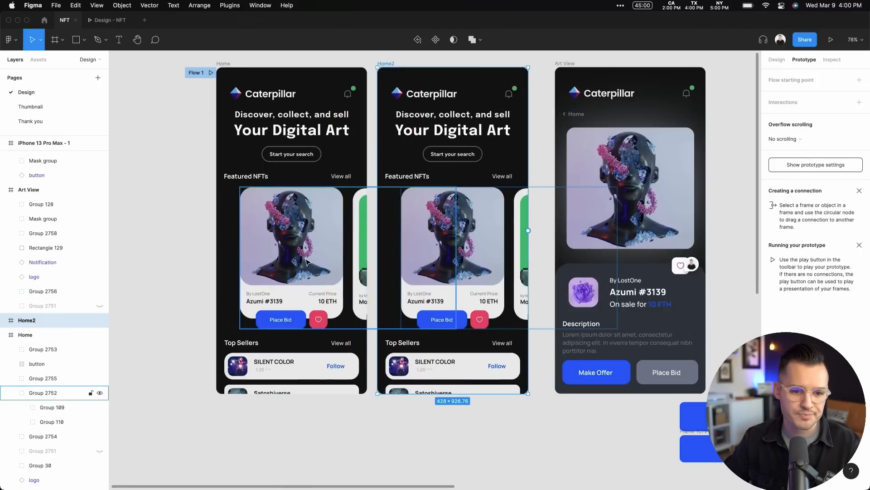
Shift the featured cards group in Home2 left to an X of about -217 so the Monsters card is in view
left_click(776, 61)
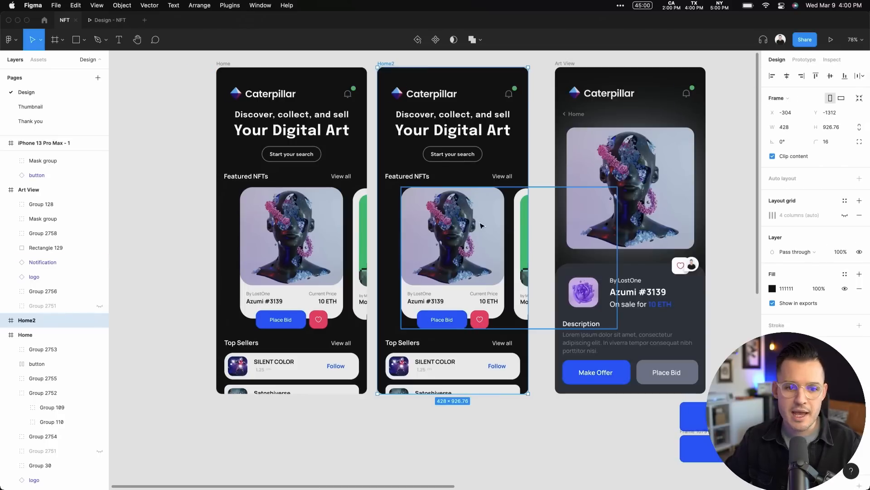
left_click_drag(478, 243, 402, 241)
left_click_drag(507, 229, 471, 231)
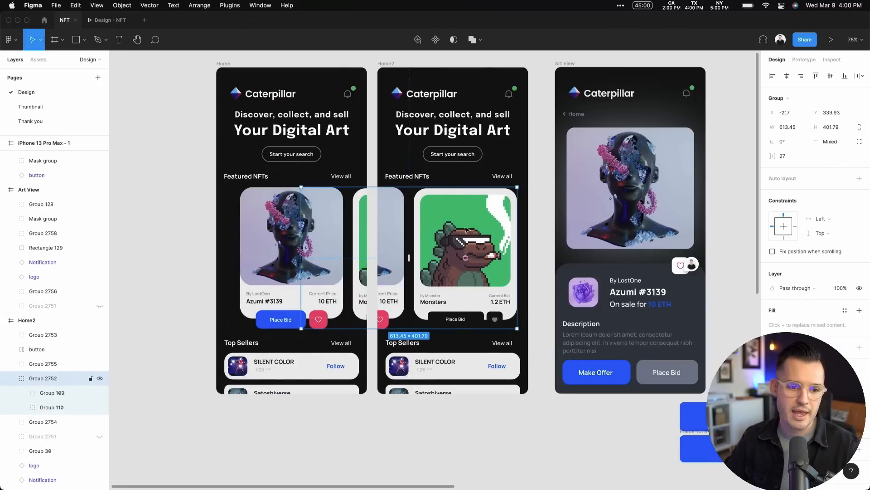
Connect the featured cards group on the Home frame to Home2, keeping the Navigate to action
left_click(287, 228)
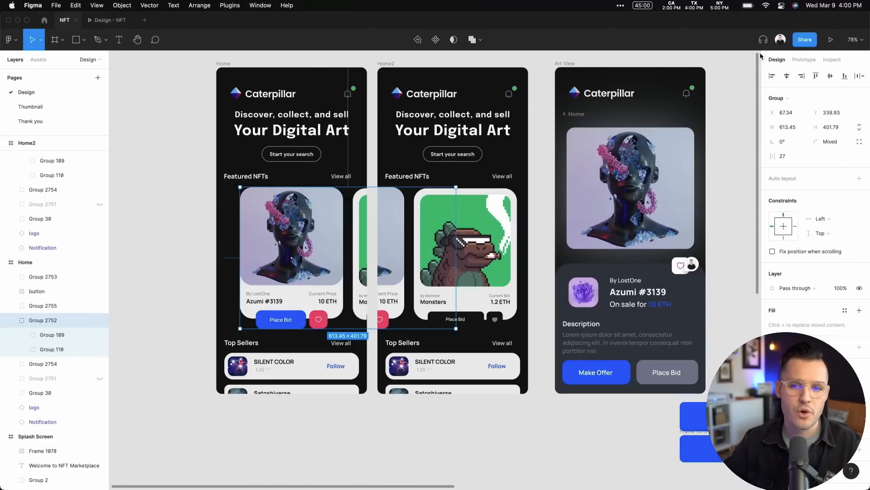
left_click(805, 60)
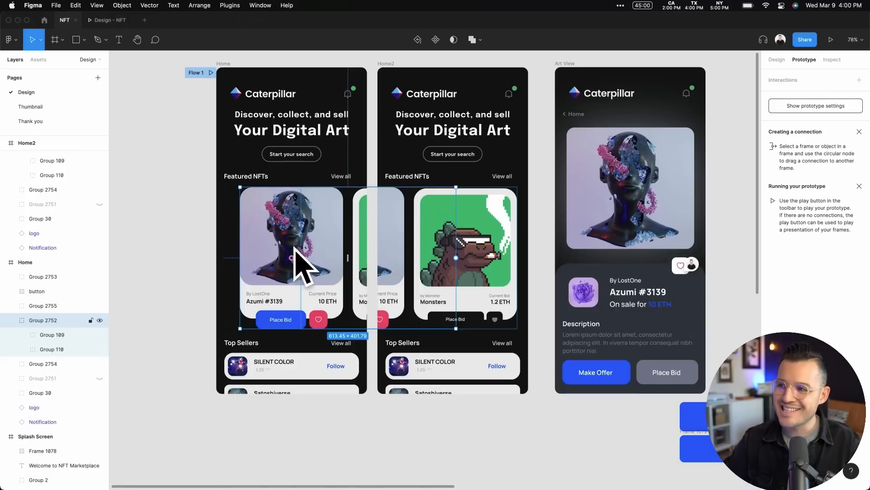
left_click_drag(456, 257, 492, 241)
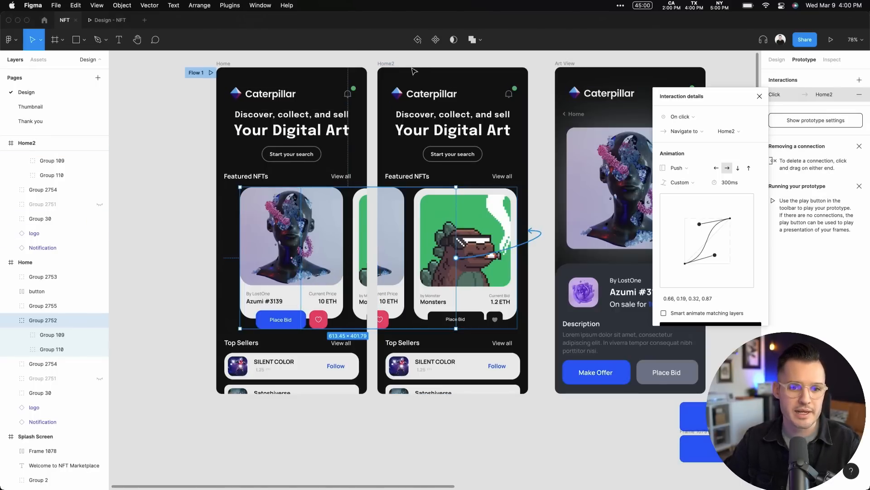
left_click(698, 133)
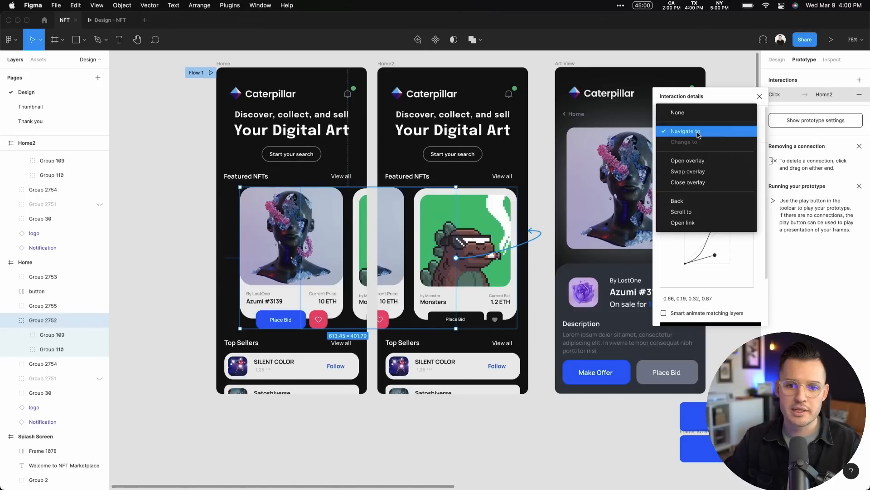
left_click(698, 132)
Set the Home cards interaction to trigger On drag with a Smart animate transition and Linear easing
left_click(684, 168)
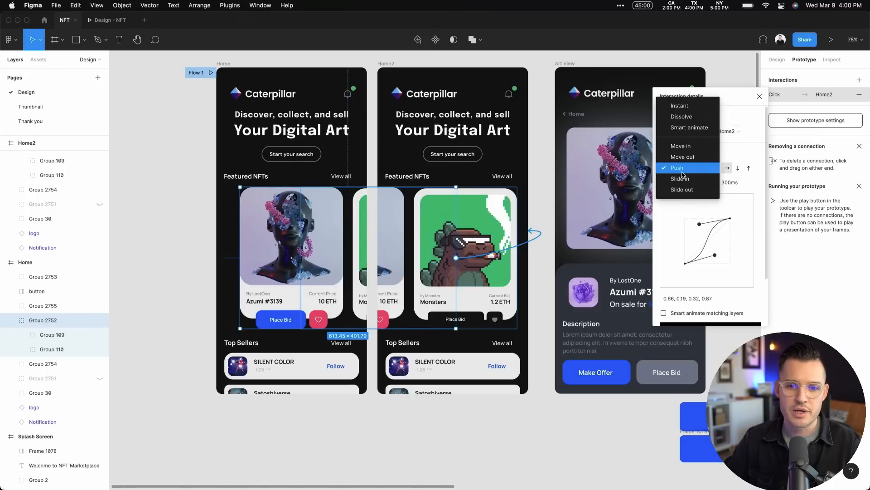
left_click(682, 130)
left_click(689, 117)
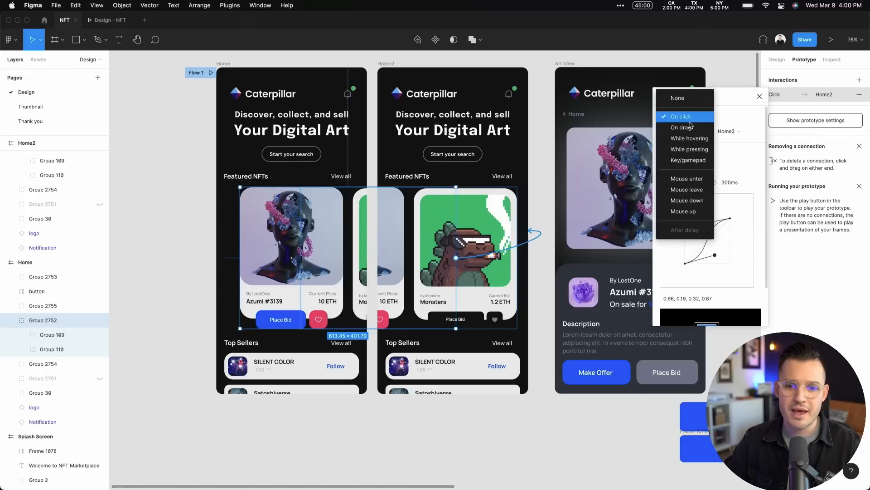
left_click(692, 127)
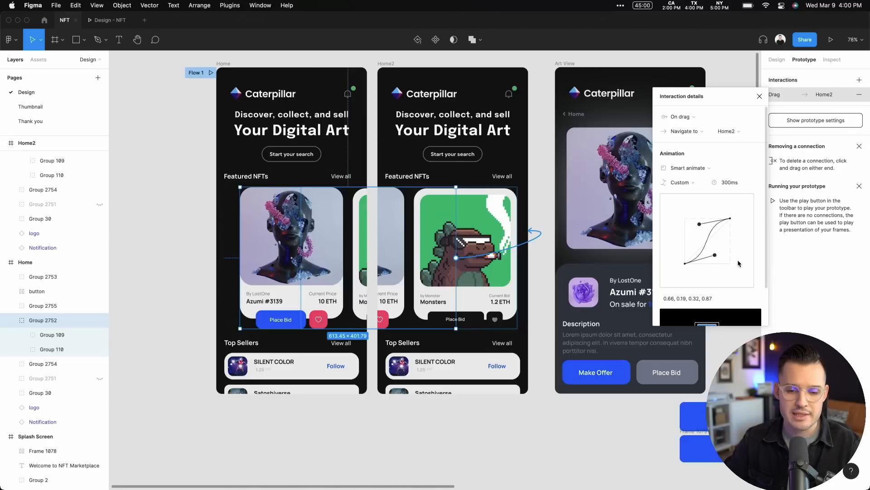
left_click(681, 182)
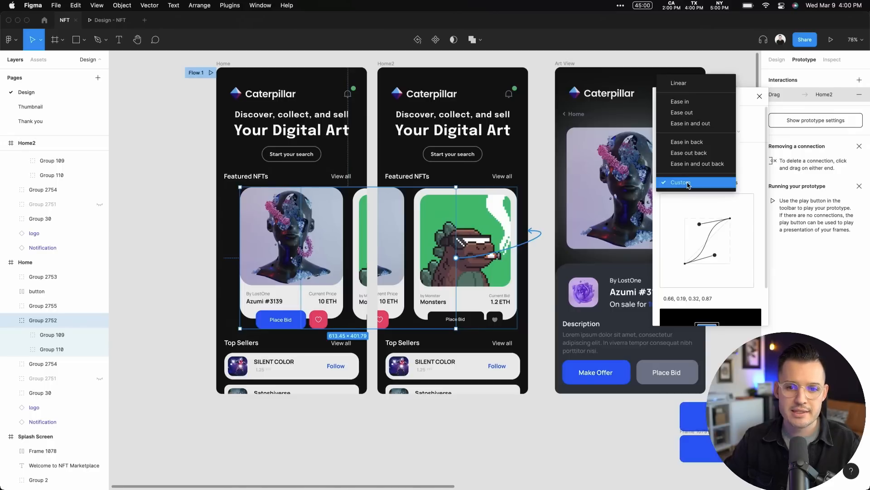
left_click(685, 84)
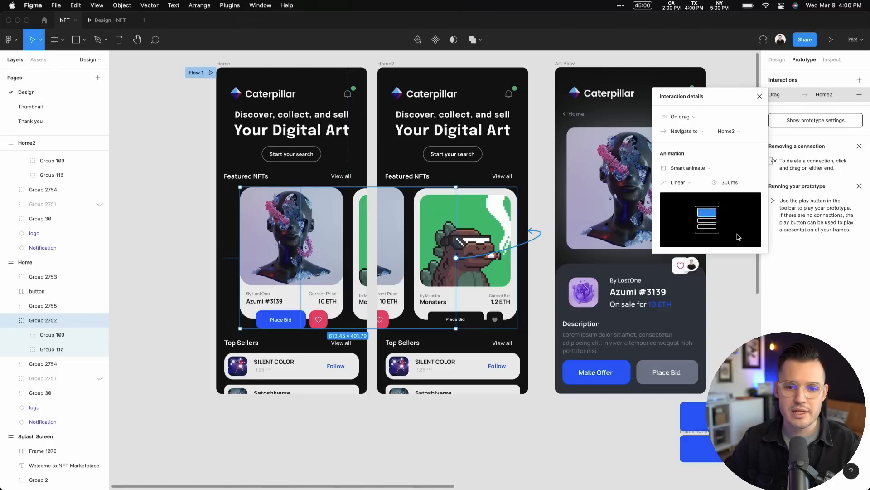
Connect the featured cards group on Home2 back to the Home frame
left_click(513, 240)
left_click_drag(517, 259, 317, 222)
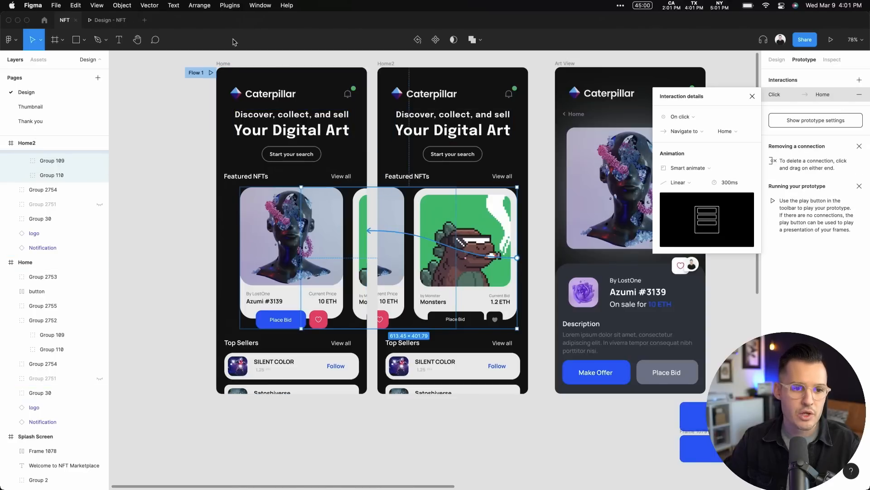
Present Flow 1 and test swiping the featured cards to the Monsters card and returning to the first one
left_click(211, 72)
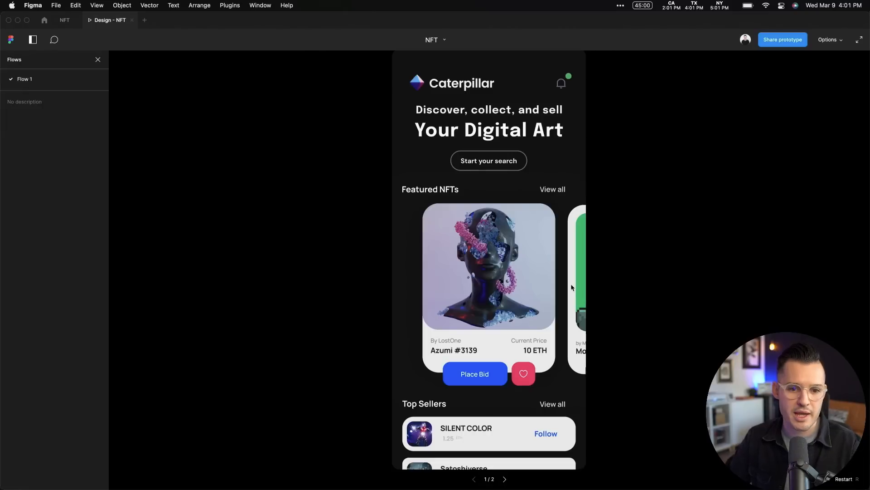
left_click_drag(534, 271, 395, 278)
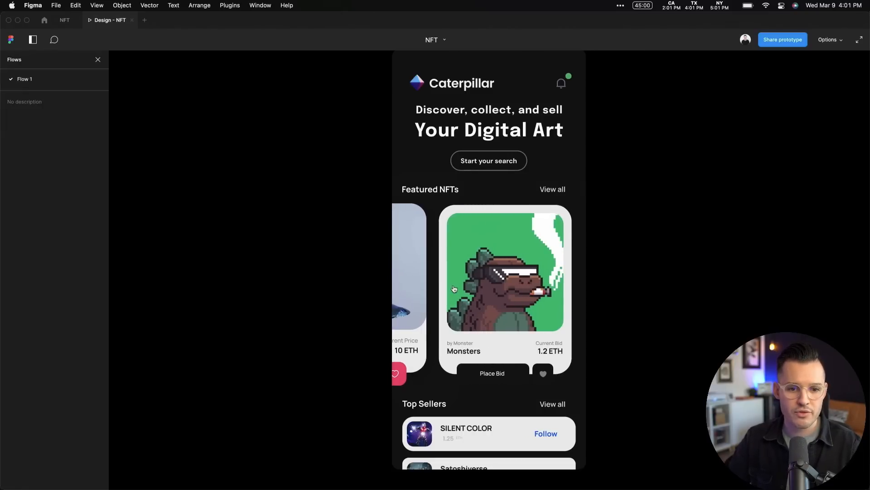
left_click(552, 292)
left_click_drag(544, 291, 385, 281)
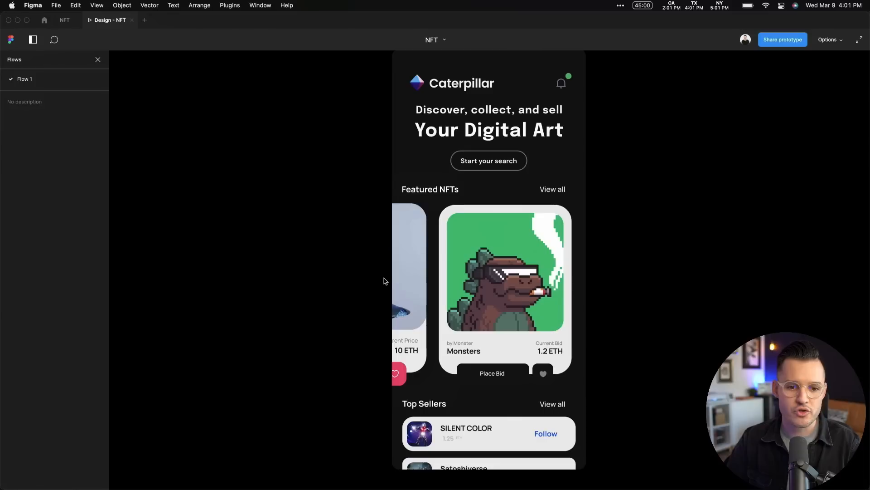
left_click(457, 281)
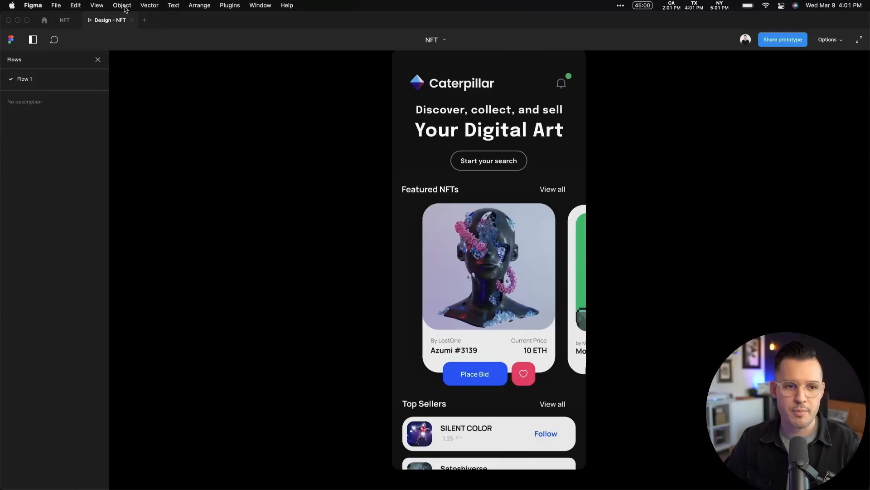
Return to the design file and replace the Splash Screen's Let's Get Started button with the main button component
left_click(71, 20)
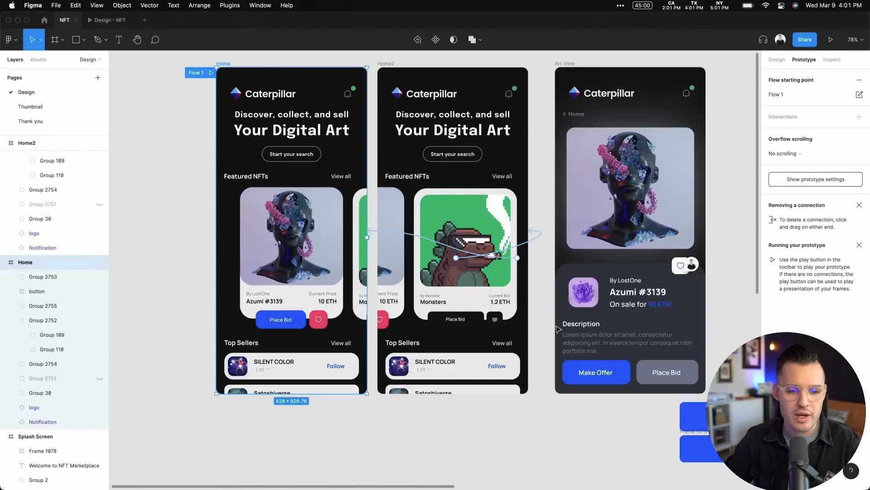
left_click(588, 435)
scroll(594, 436, "right", 5)
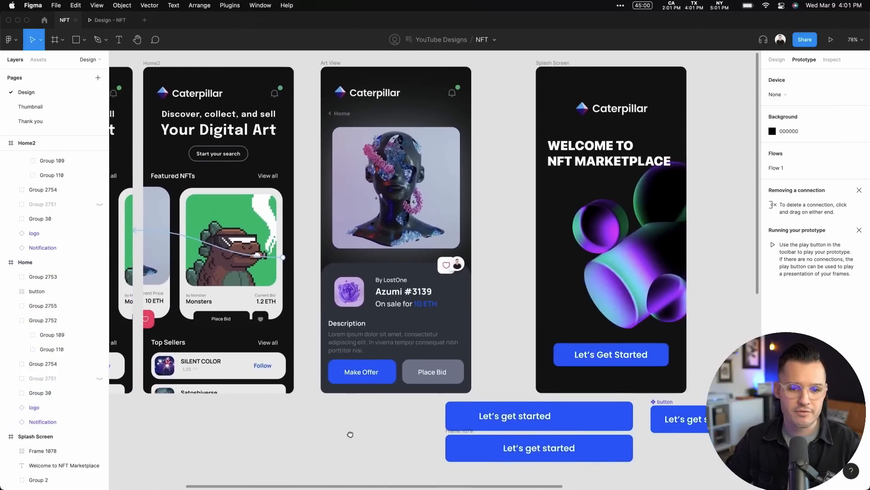
scroll(640, 413, "right", 5)
left_click(617, 410)
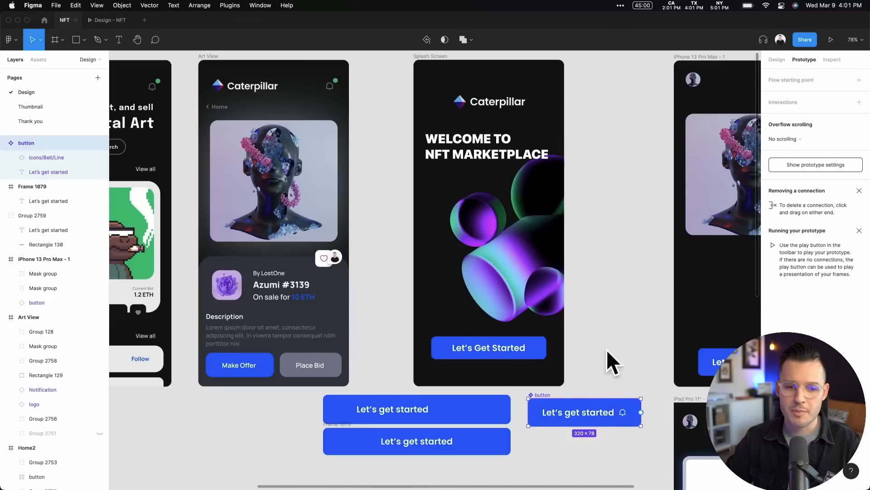
left_click(777, 63)
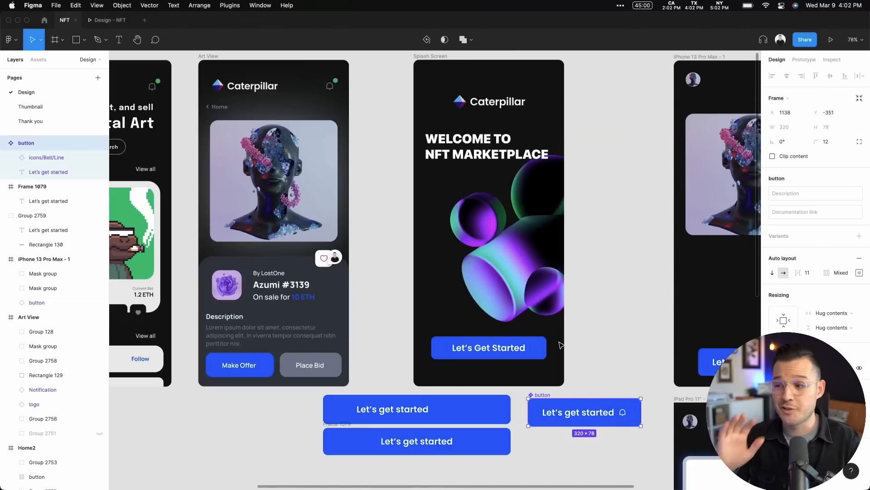
left_click(532, 348)
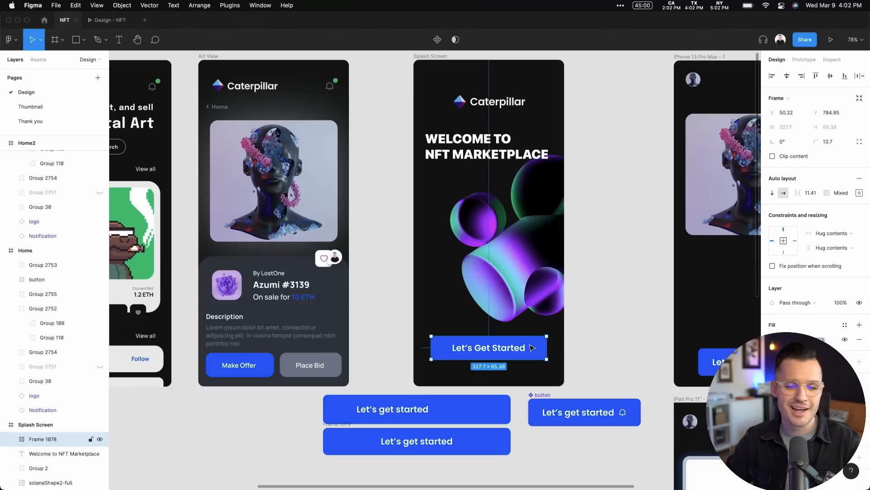
key("Delete")
left_click_drag(548, 397, 453, 343)
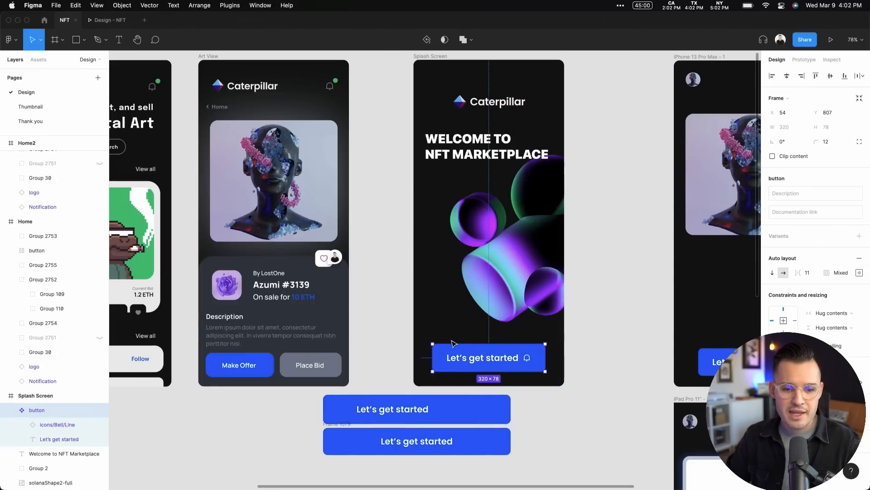
Move the iPhone 13 Pro Max - 1 frame farther right of the Splash Screen, then duplicate the Splash Screen and delete the copy
left_click_drag(641, 303, 435, 322)
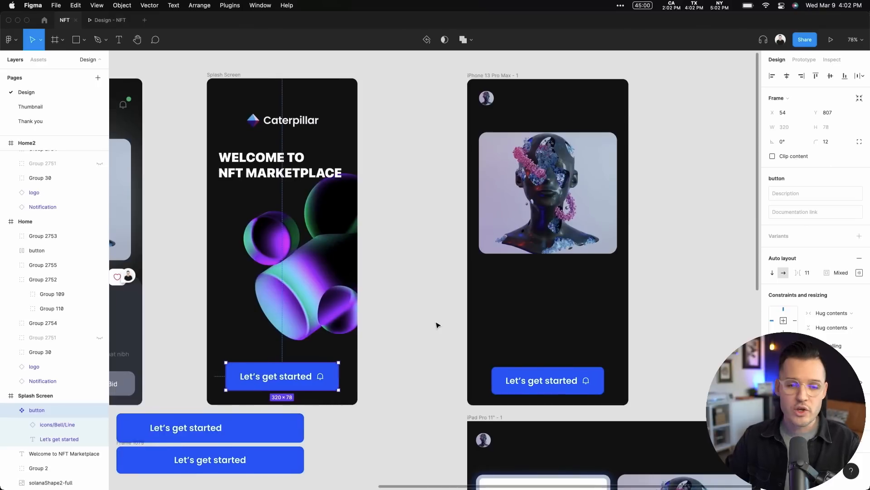
left_click_drag(499, 76, 689, 76)
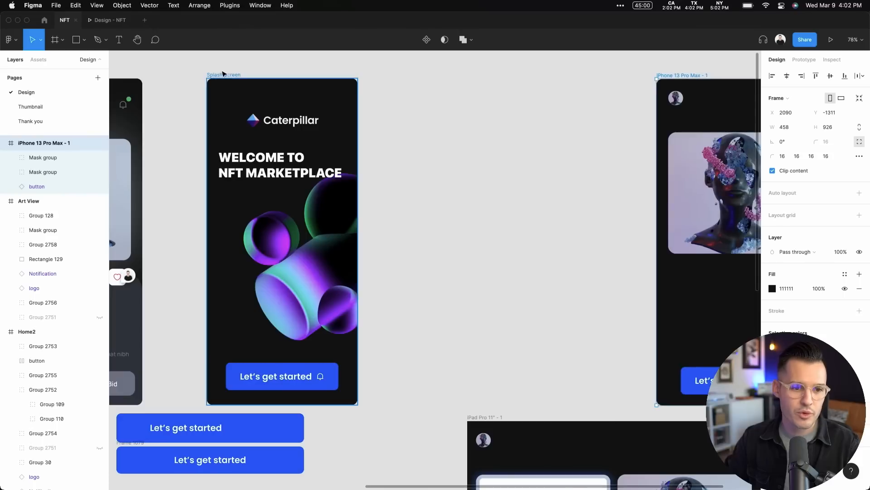
left_click_drag(288, 78, 401, 77)
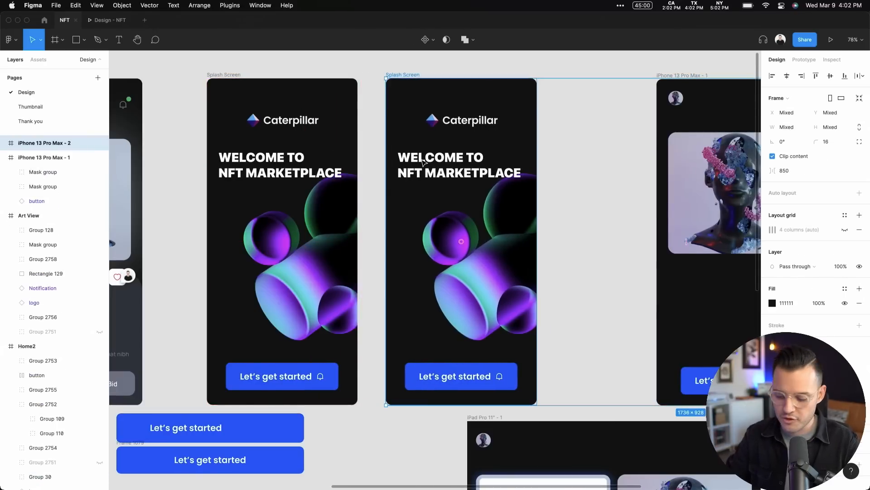
key("Delete")
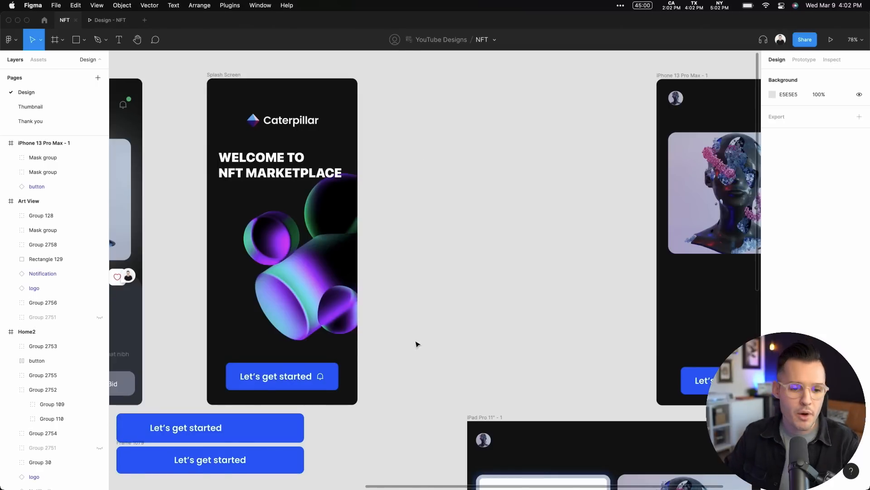
Move the main button component off the Splash Screen onto the empty canvas beside it
left_click_drag(282, 375, 497, 194)
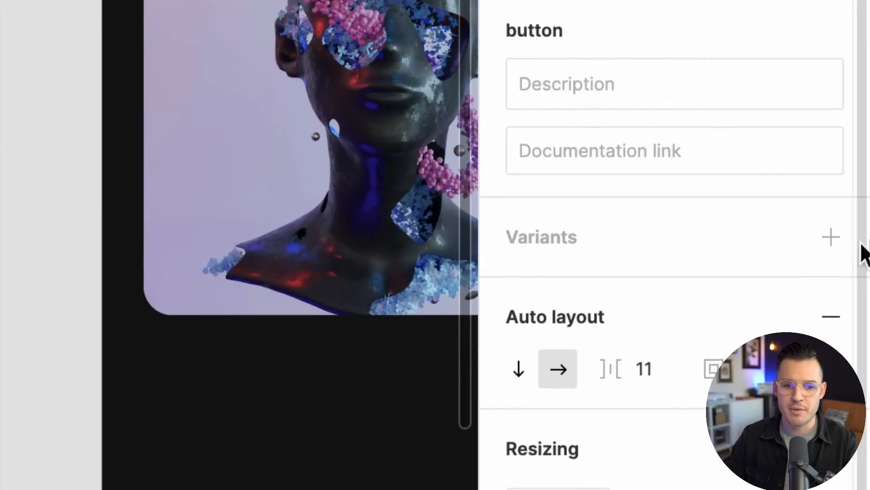
scroll(300, 217, "up", 5)
scroll(300, 217, "left", 5)
scroll(301, 215, "down", 4)
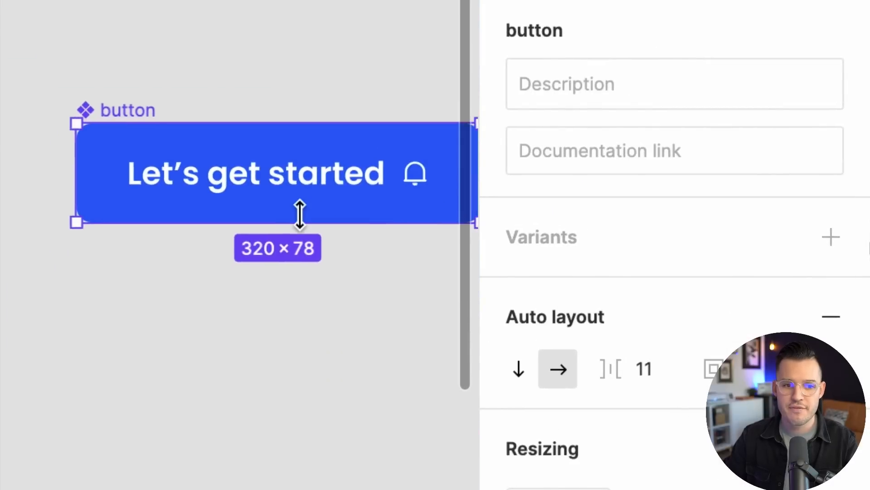
Add a second variant to the main button component and shift the component set slightly left on the canvas
left_click(825, 236)
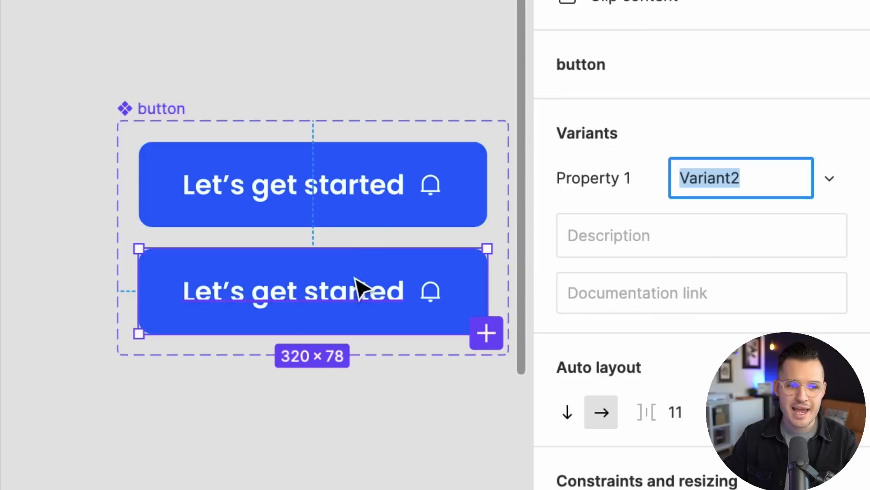
left_click_drag(179, 118, 129, 116)
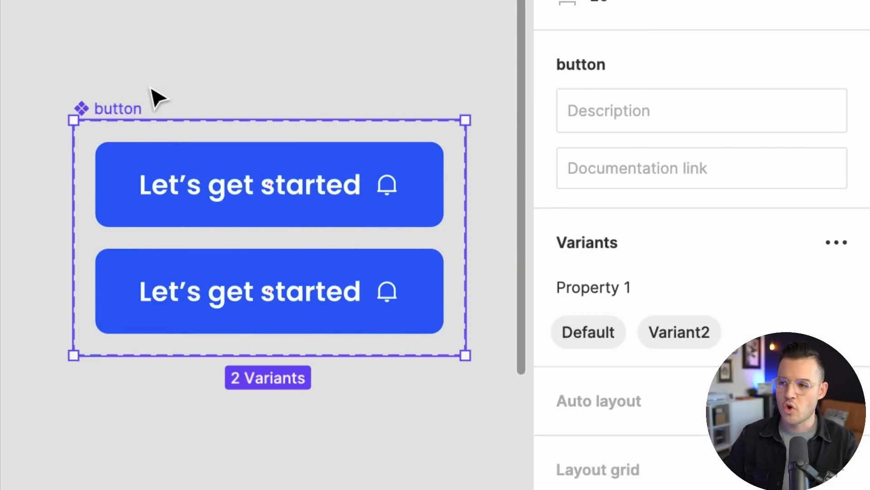
left_click(238, 162)
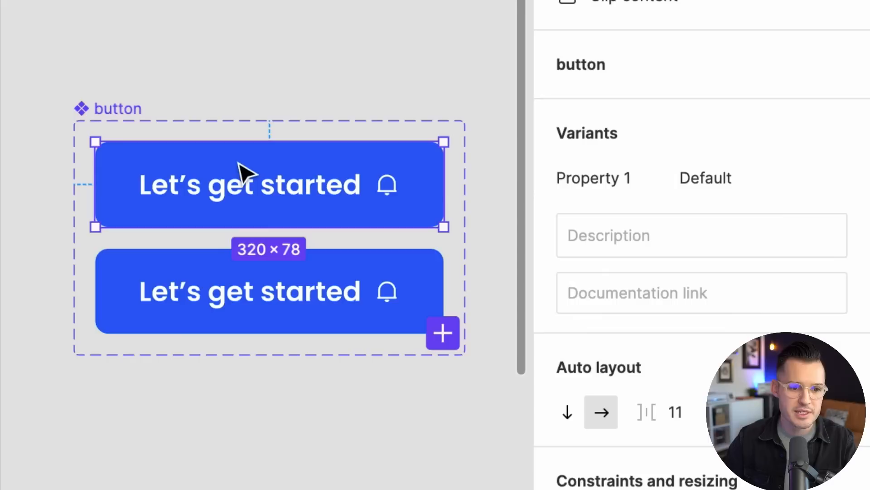
left_click(295, 311)
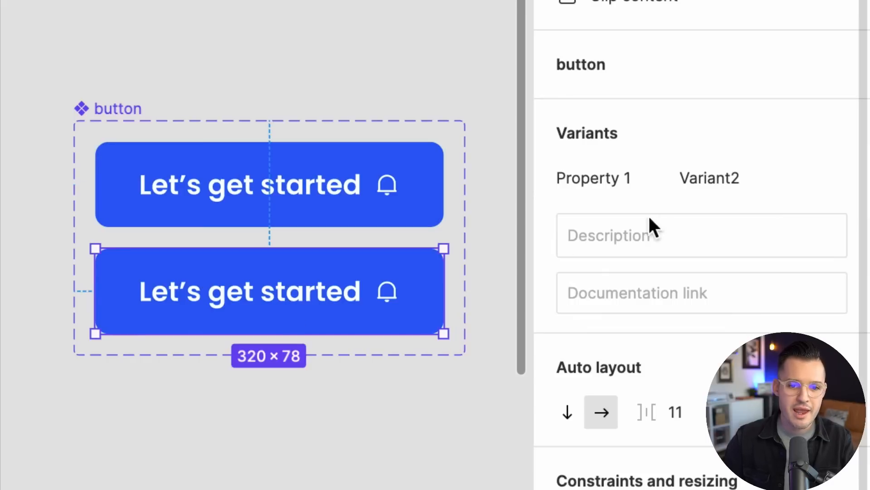
left_click(351, 210)
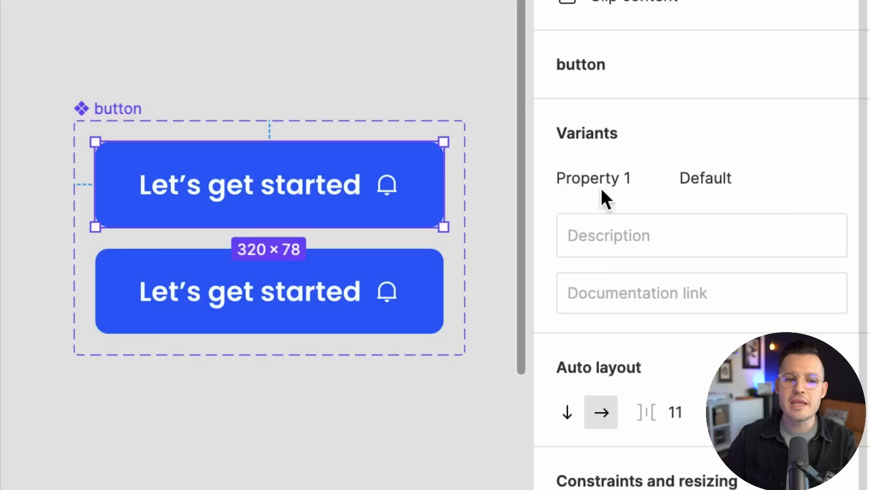
Set the second button variant's Property 1 value to hover
left_click(326, 301)
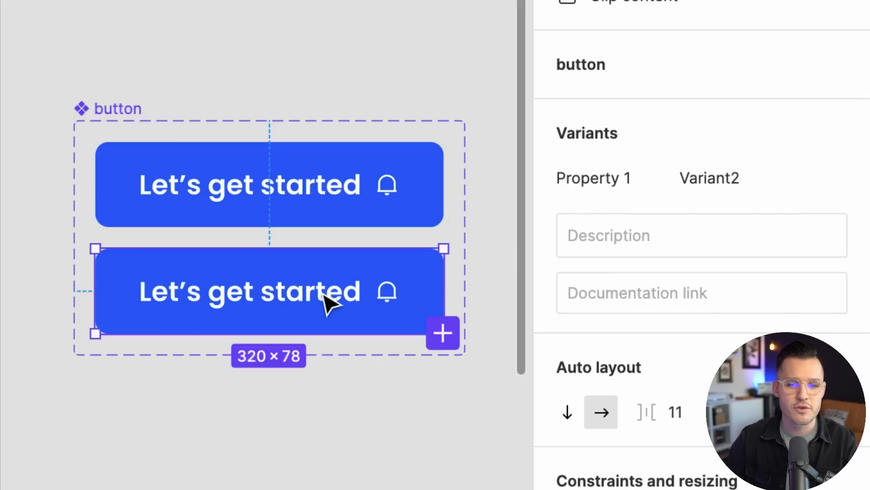
left_click(705, 182)
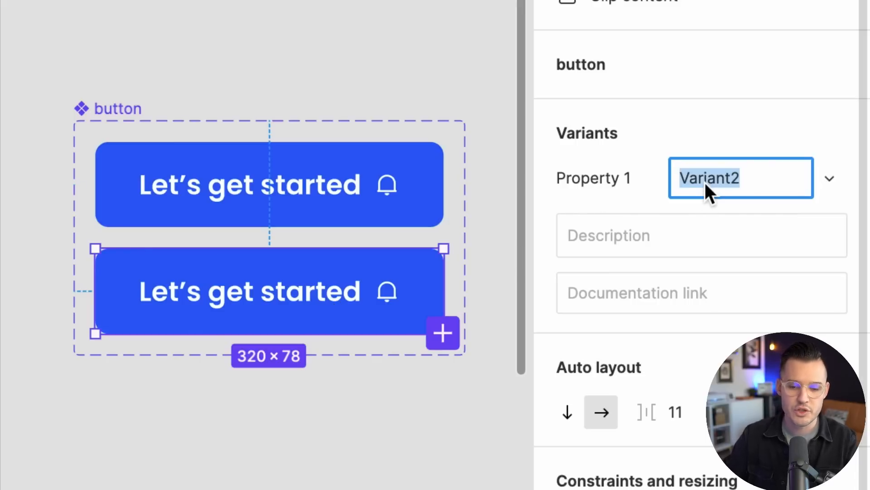
type("hover")
key("Return")
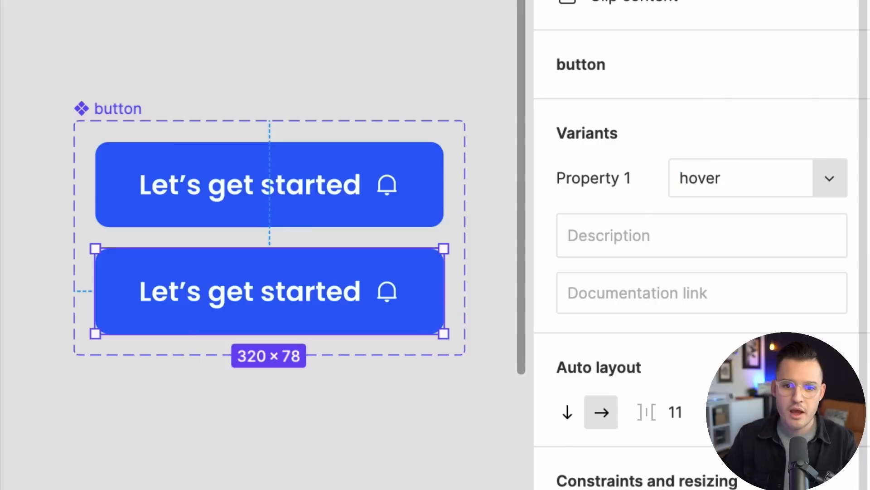
Change the hover variant's solid fill to a darker blue
left_click(366, 188)
left_click(356, 273)
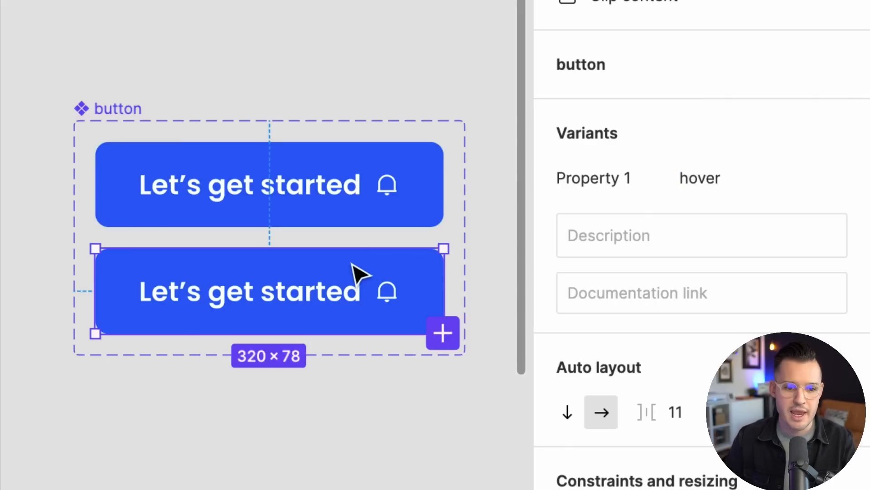
left_click_drag(354, 272, 341, 233)
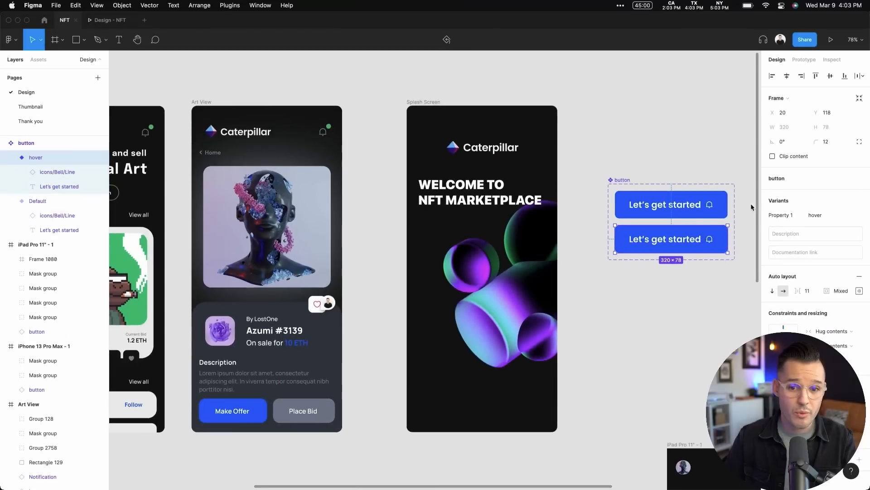
left_click_drag(606, 146, 433, 134)
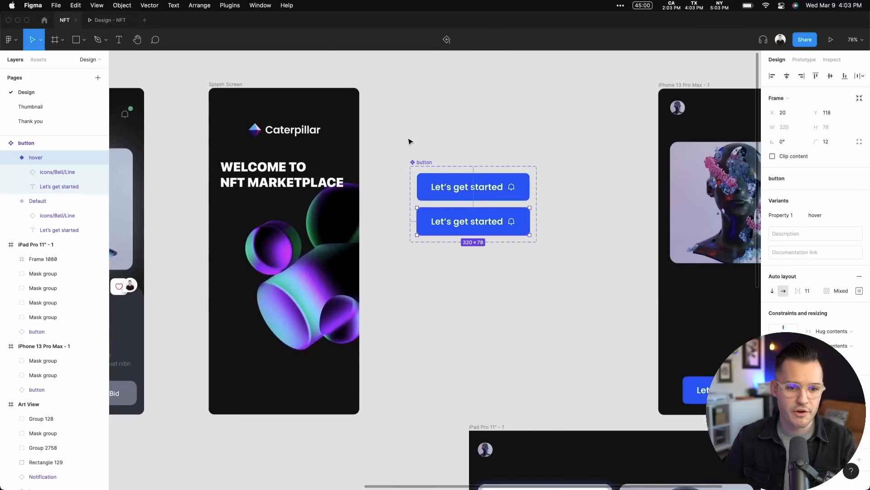
key("super+equal")
key("super+equal")
left_click_drag(540, 139, 425, 278)
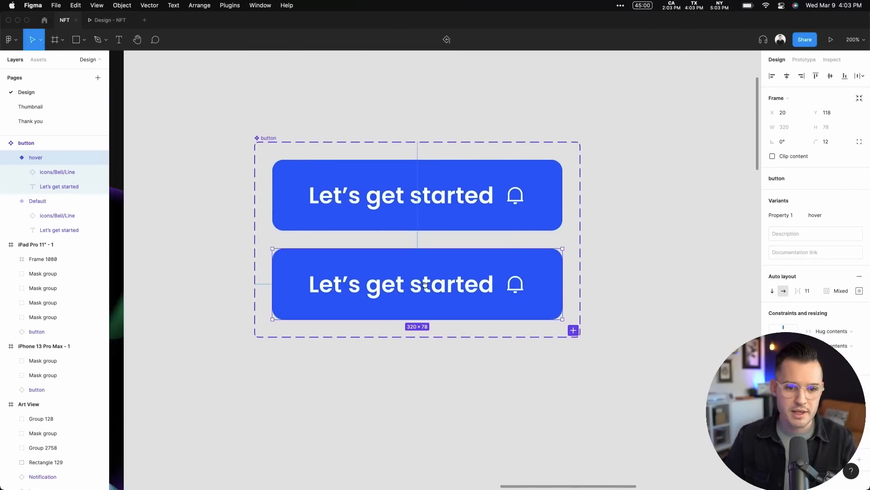
left_click(773, 437)
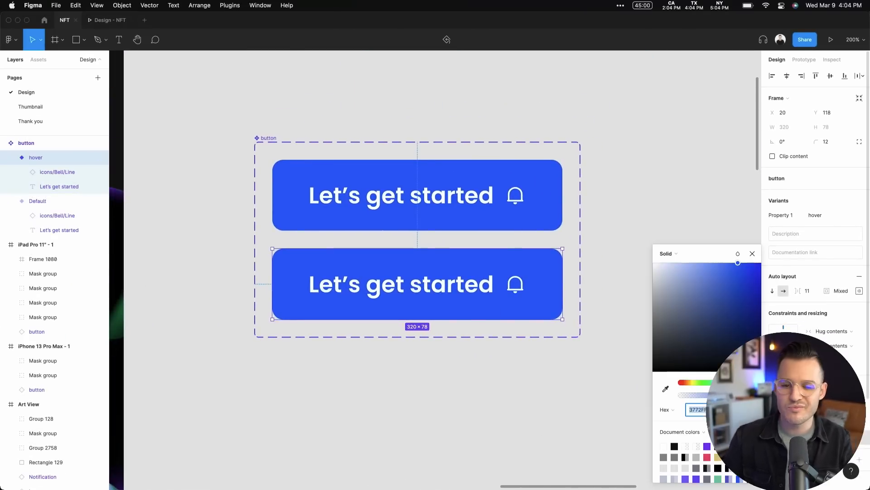
left_click_drag(739, 268, 741, 291)
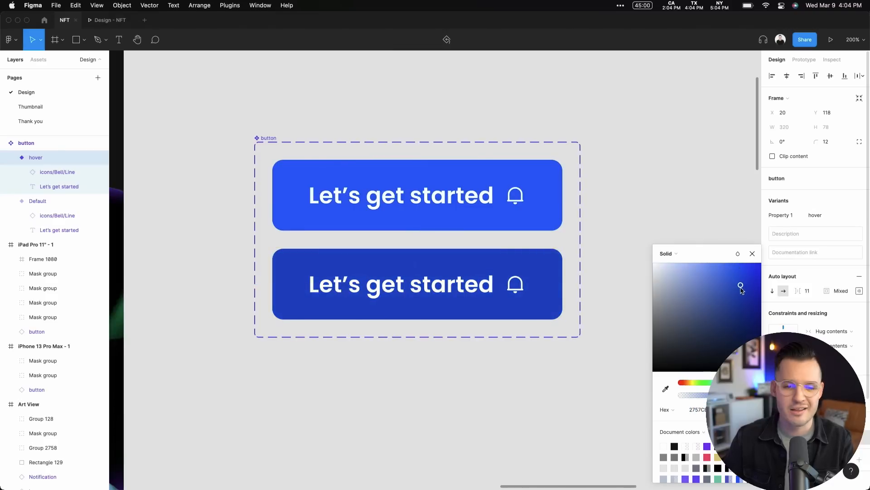
left_click_drag(741, 290, 742, 289)
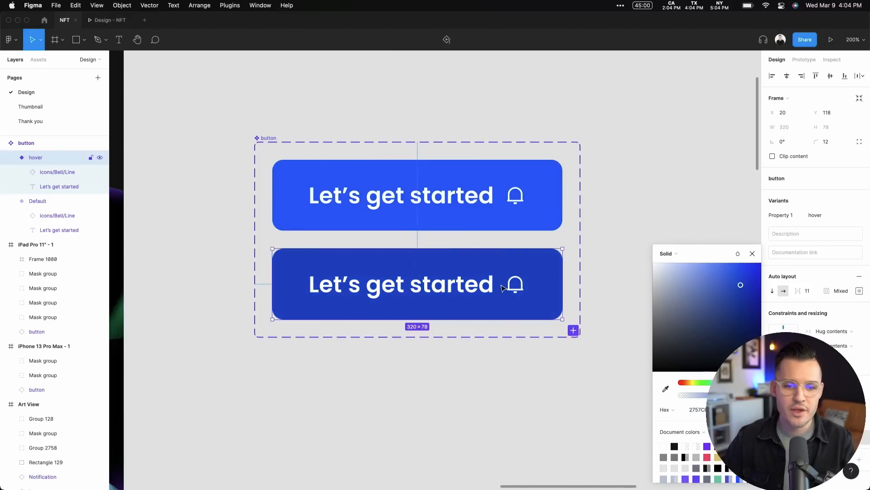
Increase the hover variant's spacing between label and bell icon, and enlarge the component set to 417 × 229
left_click(593, 257)
left_click(487, 295)
left_click(808, 292)
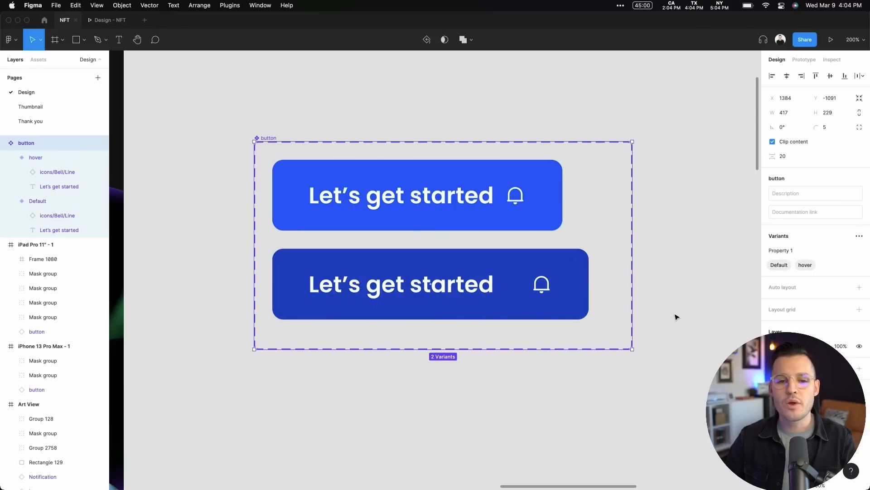
Connect the Default button variant to the hover variant with a While hovering interaction and Ease in and out easing
left_click(527, 208)
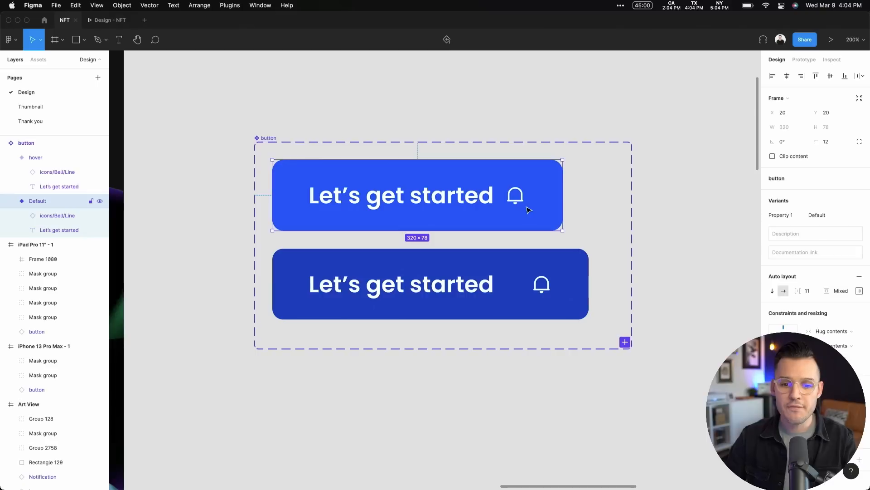
left_click(805, 60)
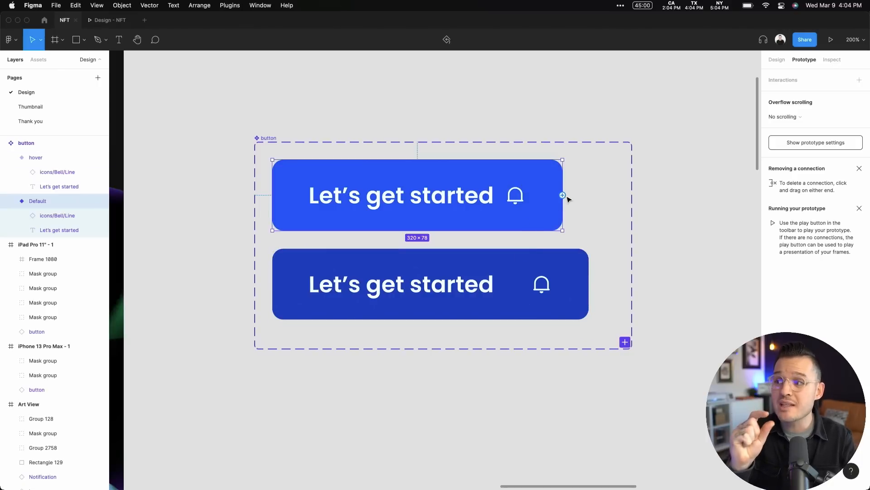
left_click_drag(563, 195, 561, 292)
left_click(693, 125)
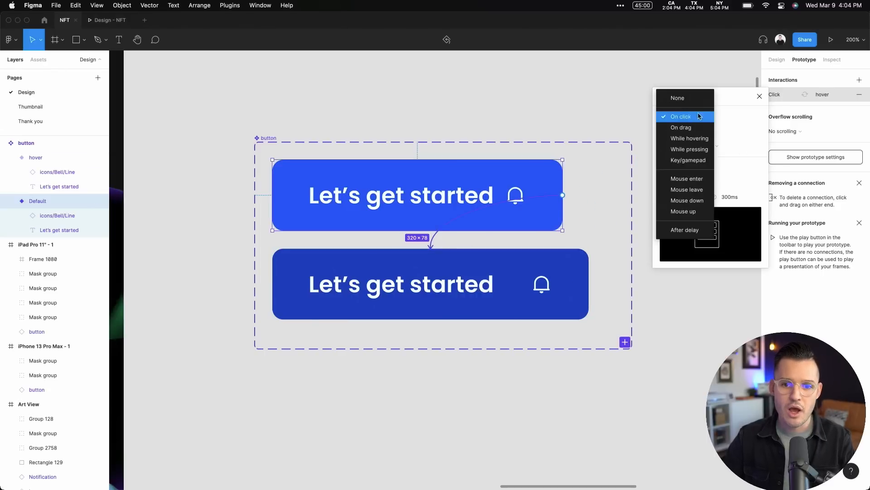
left_click(706, 139)
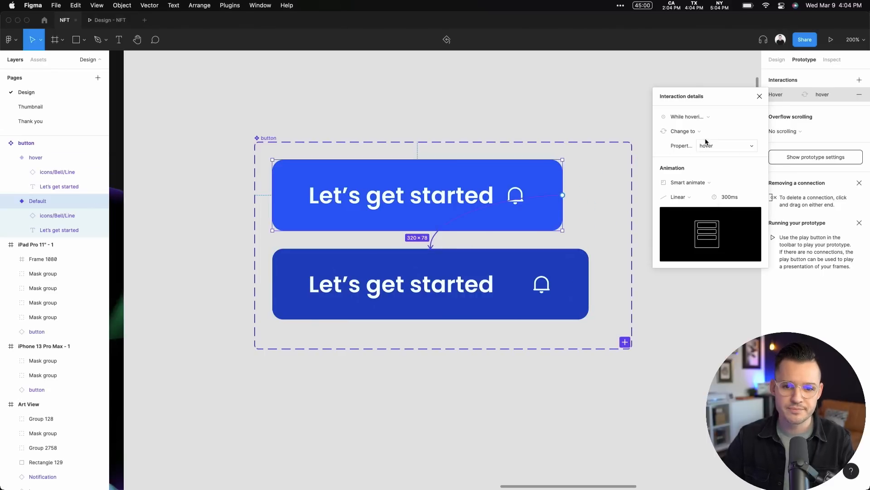
left_click(687, 201)
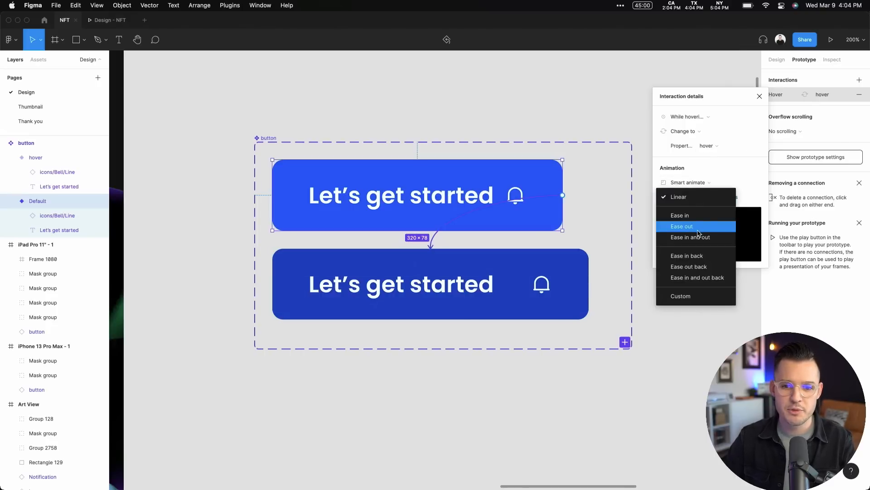
left_click(707, 238)
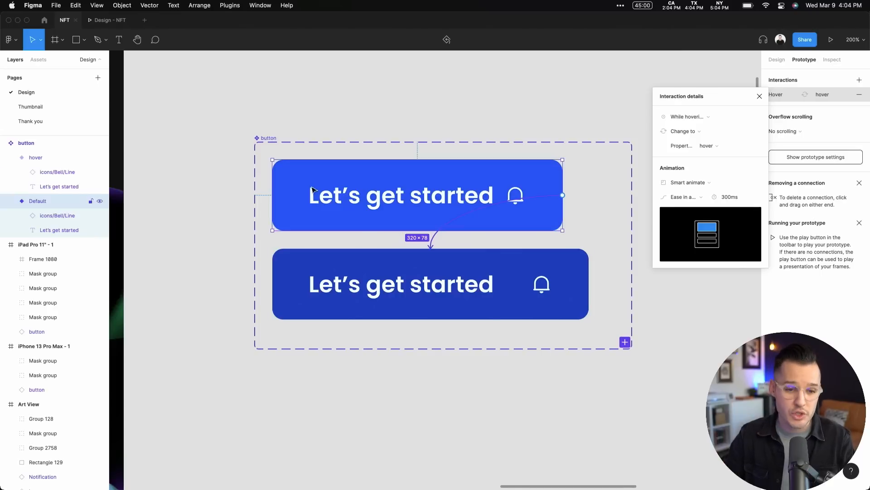
Place an instance of the local button component near the bottom of the Splash Screen
left_click(297, 124)
key("minus")
key("minus")
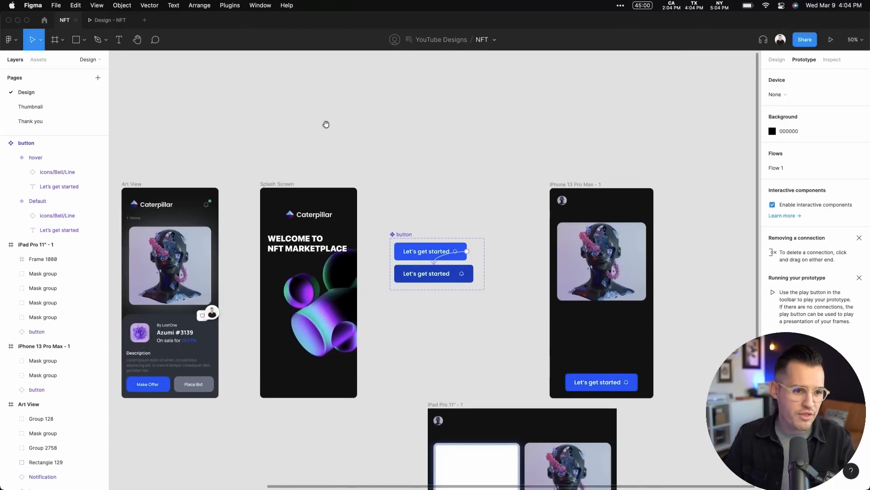
left_click_drag(331, 127, 417, 85)
left_click(39, 60)
left_click_drag(47, 130, 396, 345)
Present the prototype starting from the Splash Screen
left_click(365, 143)
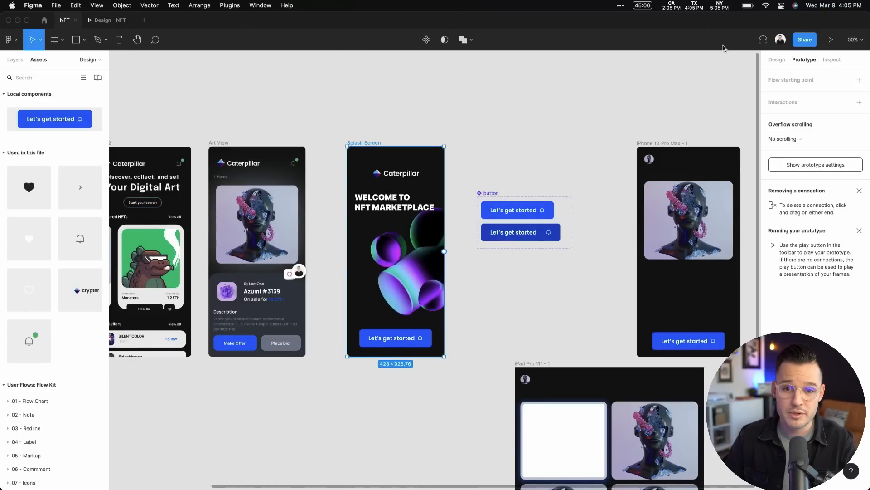
left_click(831, 39)
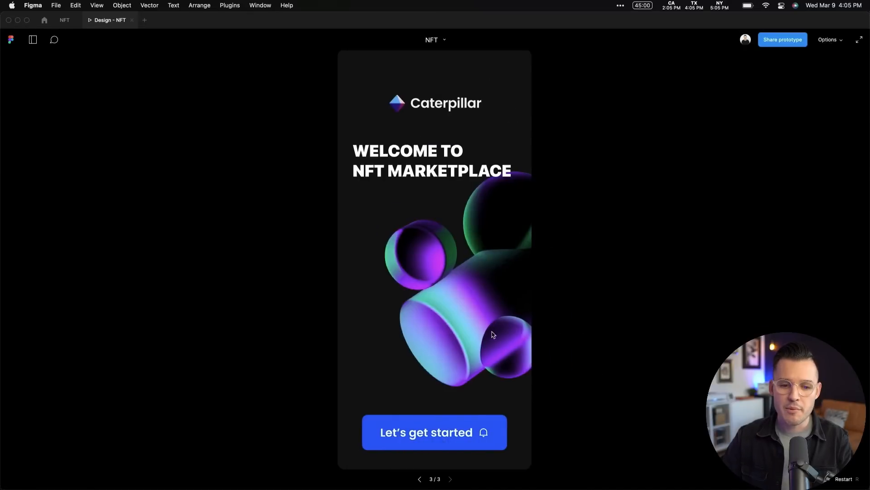